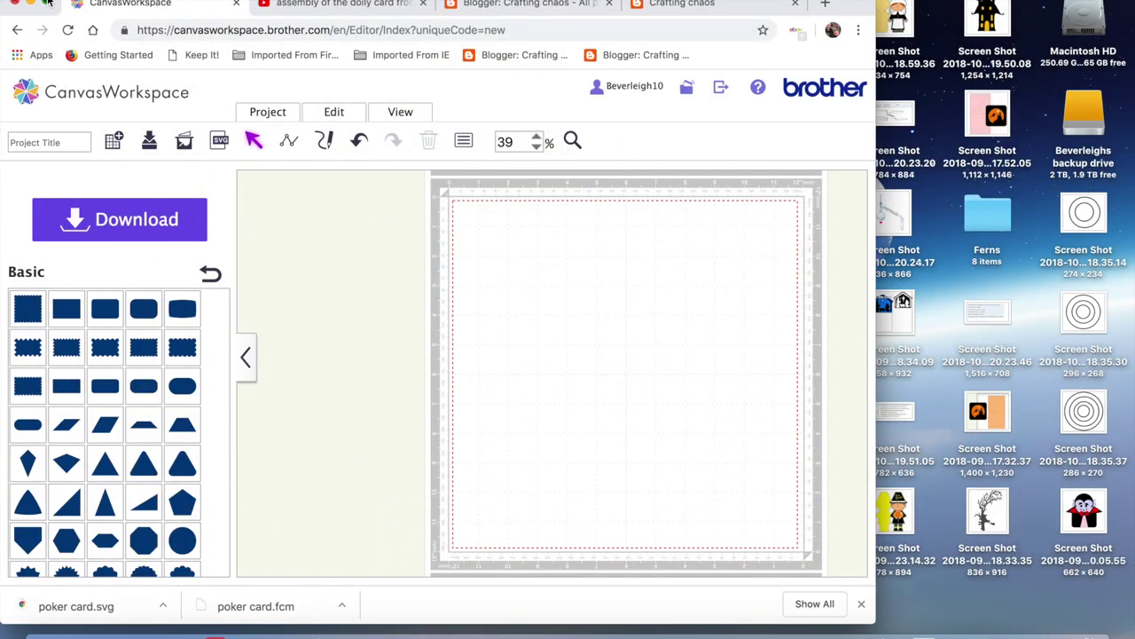
Make the browser full screen and browse the Basic shapes palette for the scalloped circle.
click(47, 3)
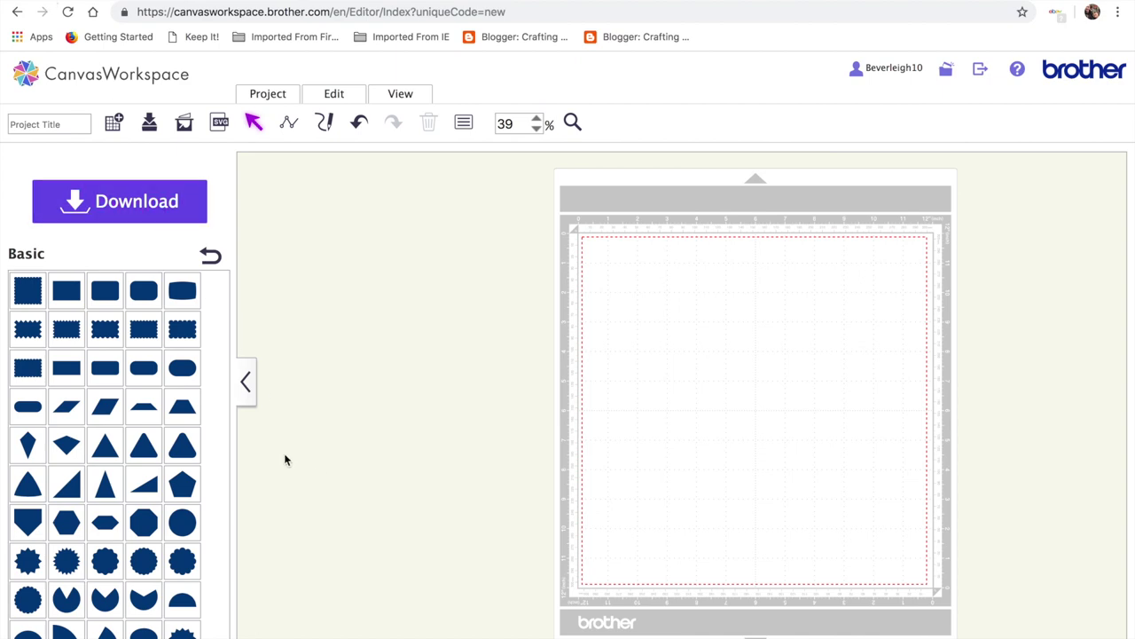
scroll(284, 458, down, 1)
scroll(173, 424, down, 3)
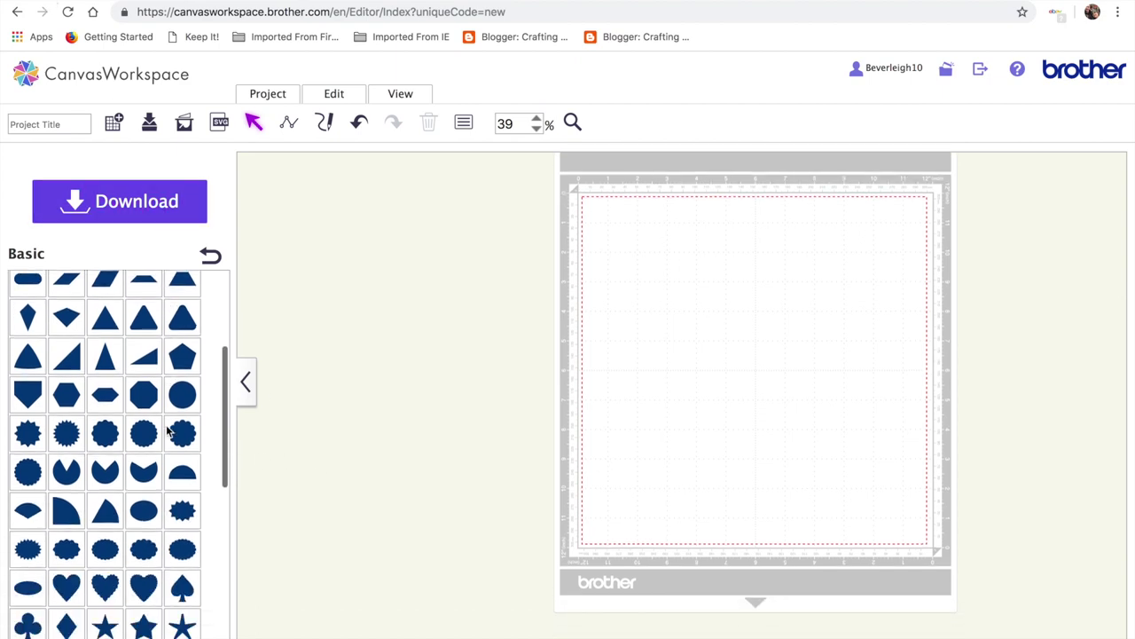
scroll(168, 430, down, 2)
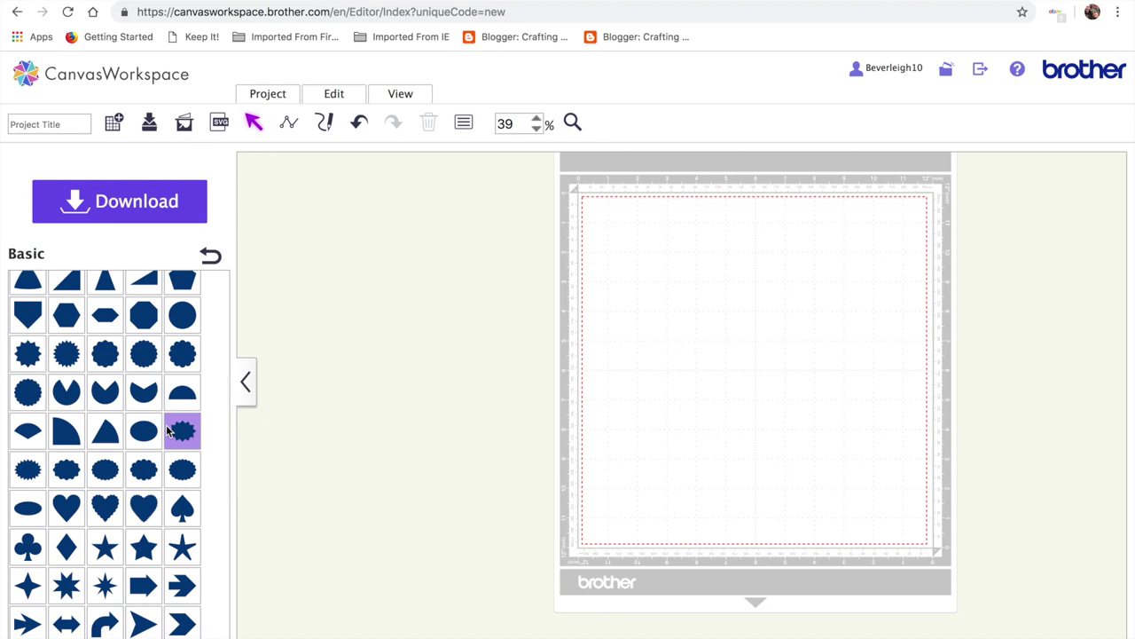
scroll(169, 430, up, 1)
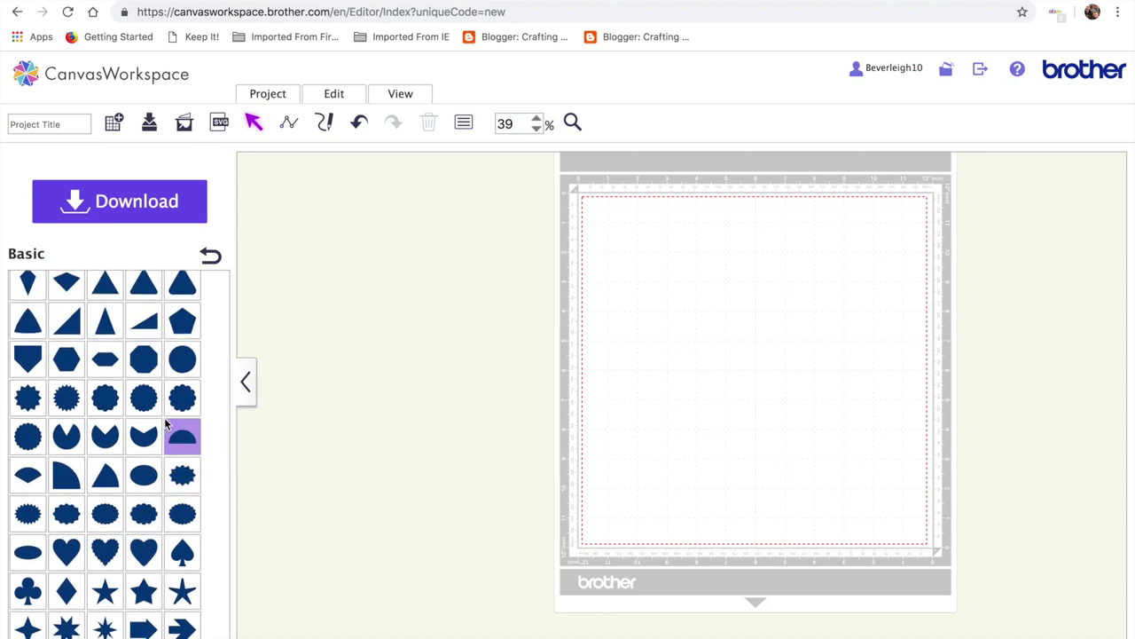
scroll(167, 426, up, 1)
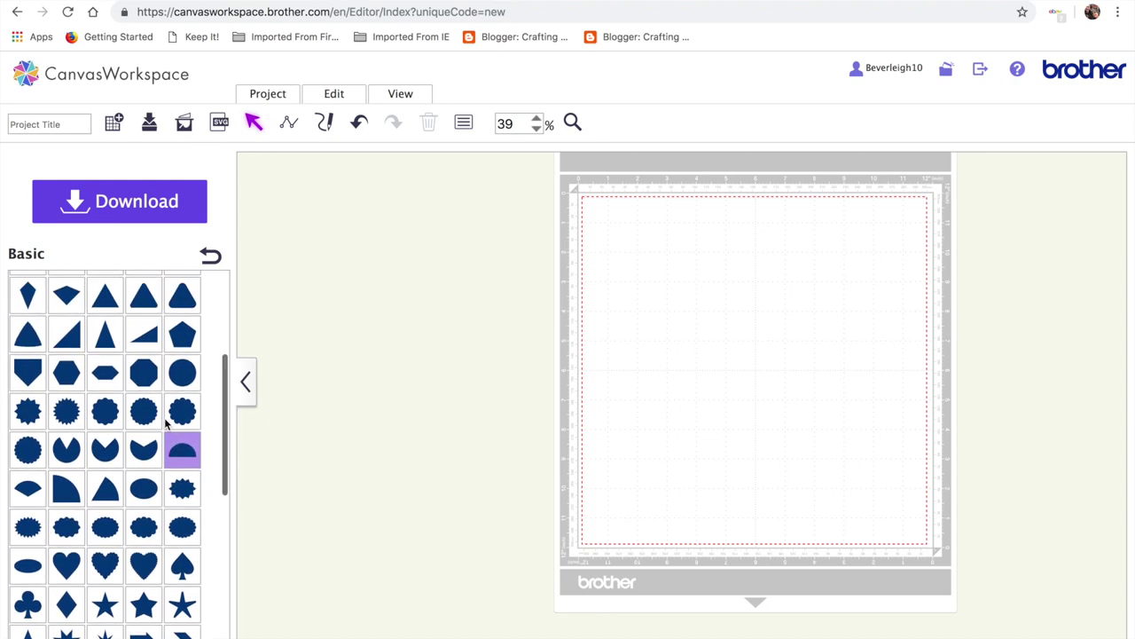
Place a scalloped circle near the mat's middle and resize it from 3.94 to 5.00 inches.
click(30, 452)
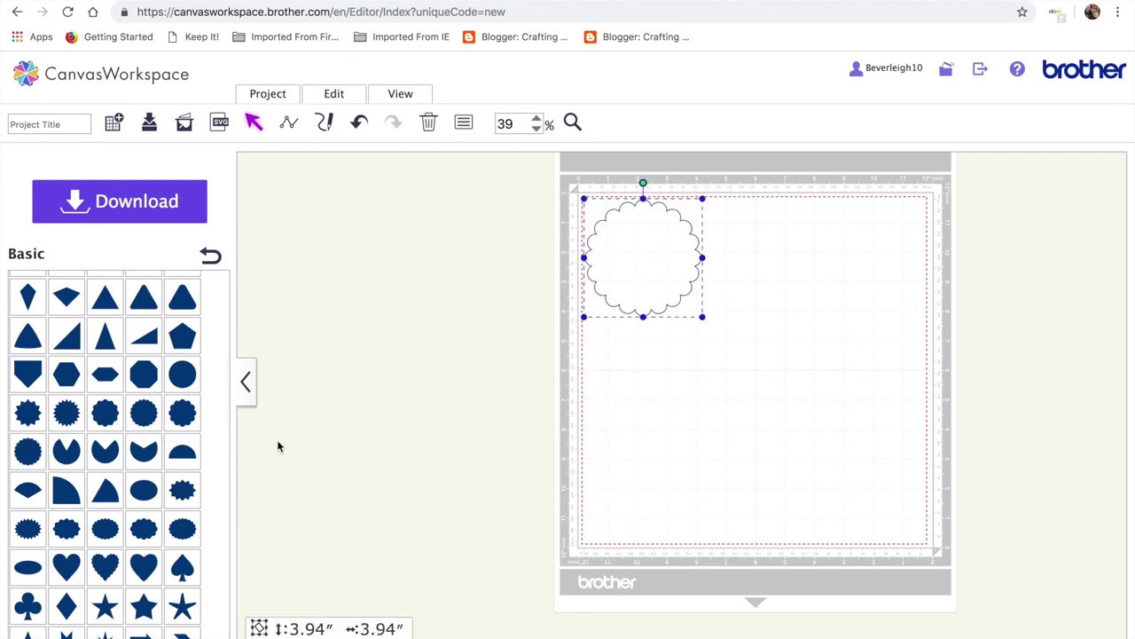
drag(645, 266, 691, 314)
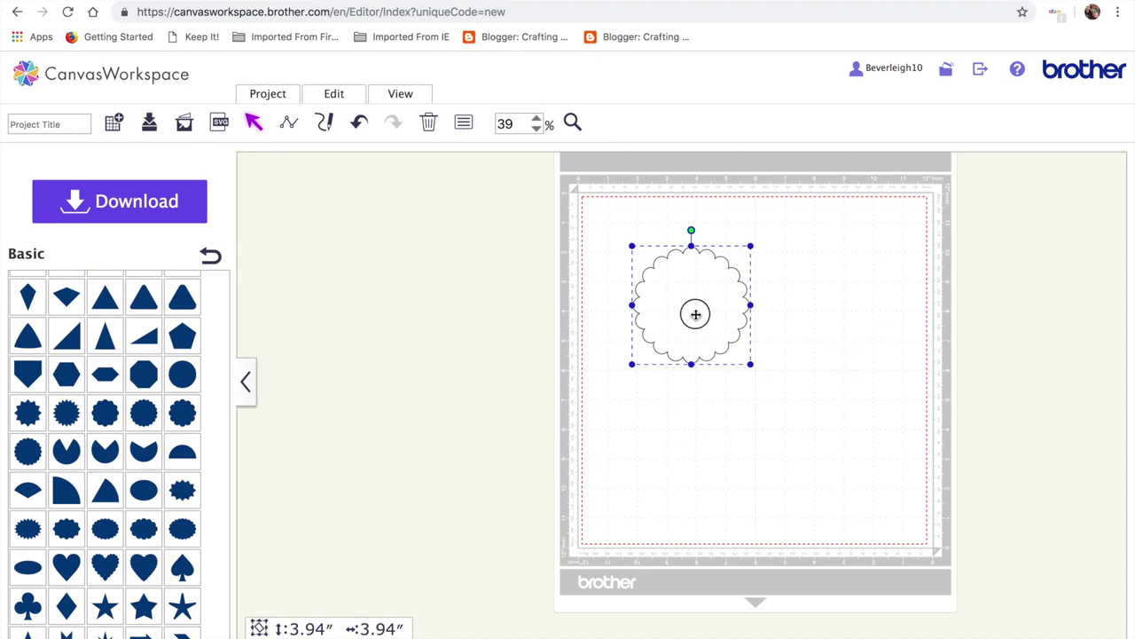
click(462, 124)
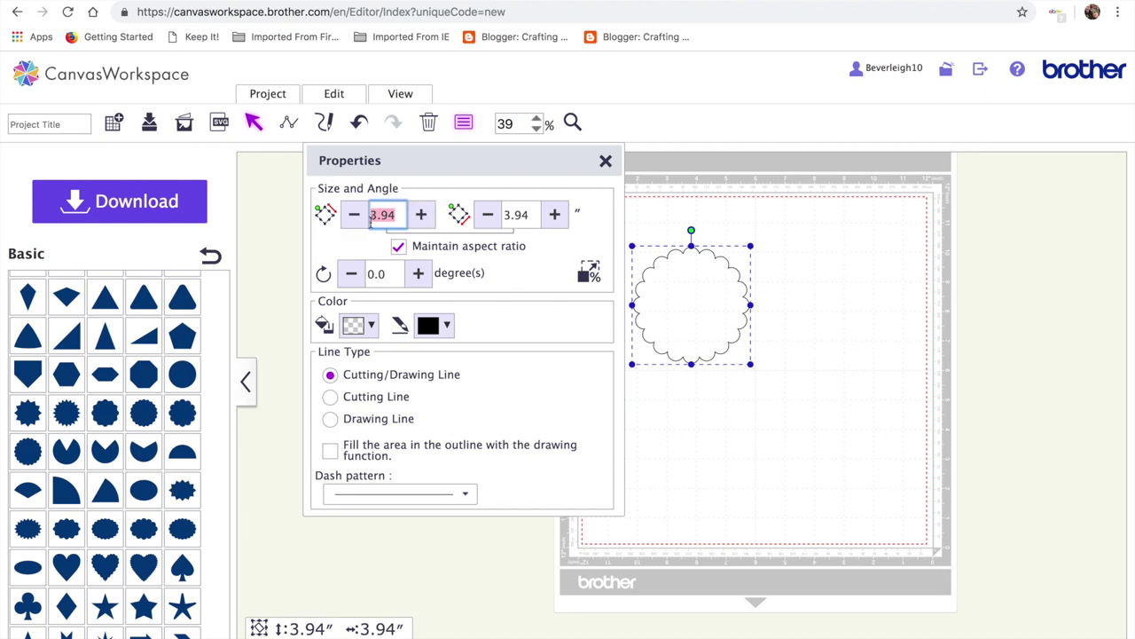
text(5)
key(Return)
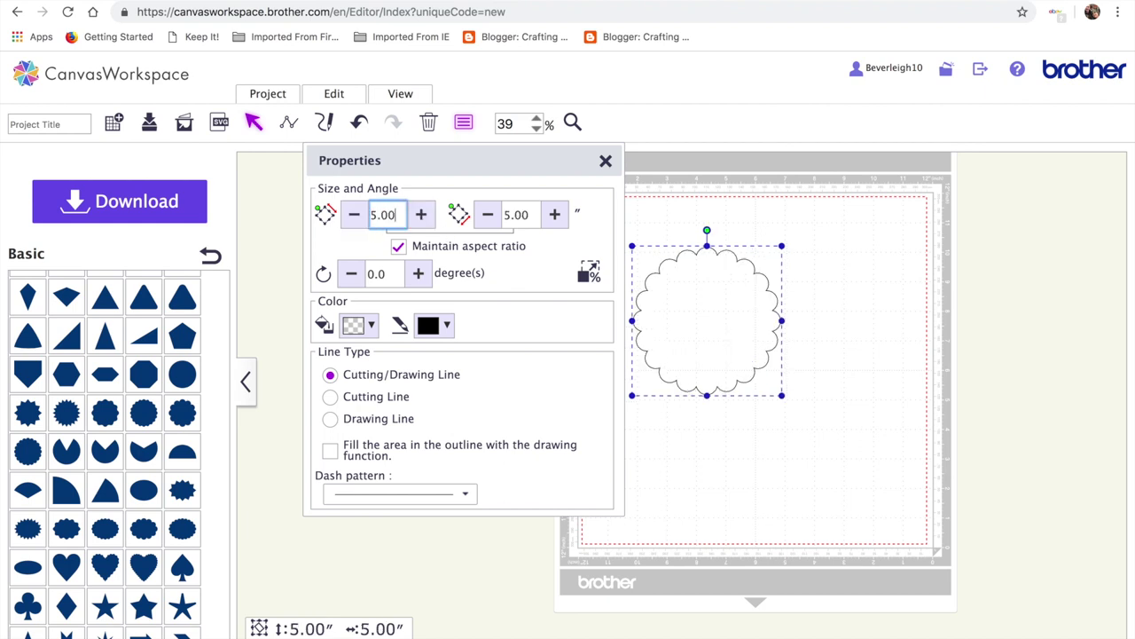
click(607, 161)
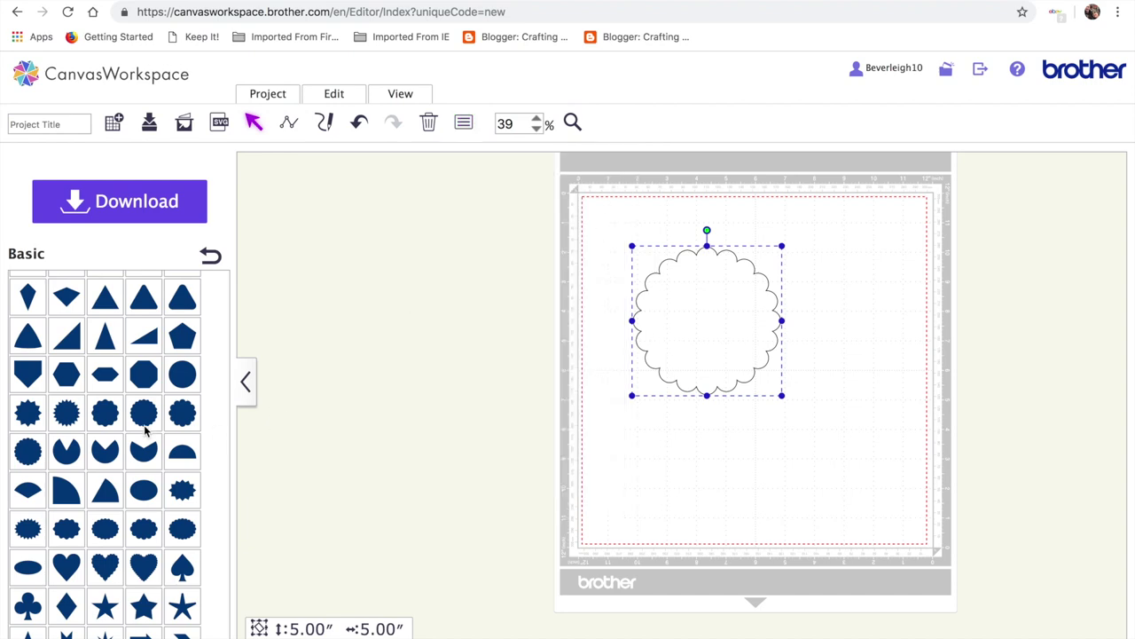
scroll(94, 385, up, 3)
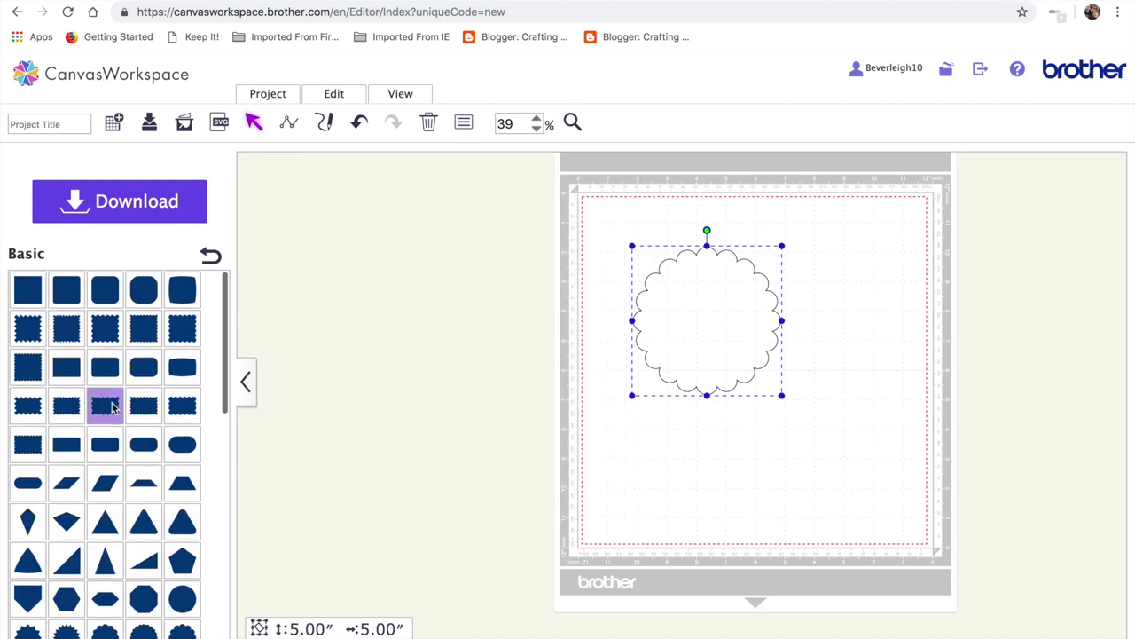
Add a rectangle, widen it to 7.20″ and position it over the scalloped circle's top.
click(71, 369)
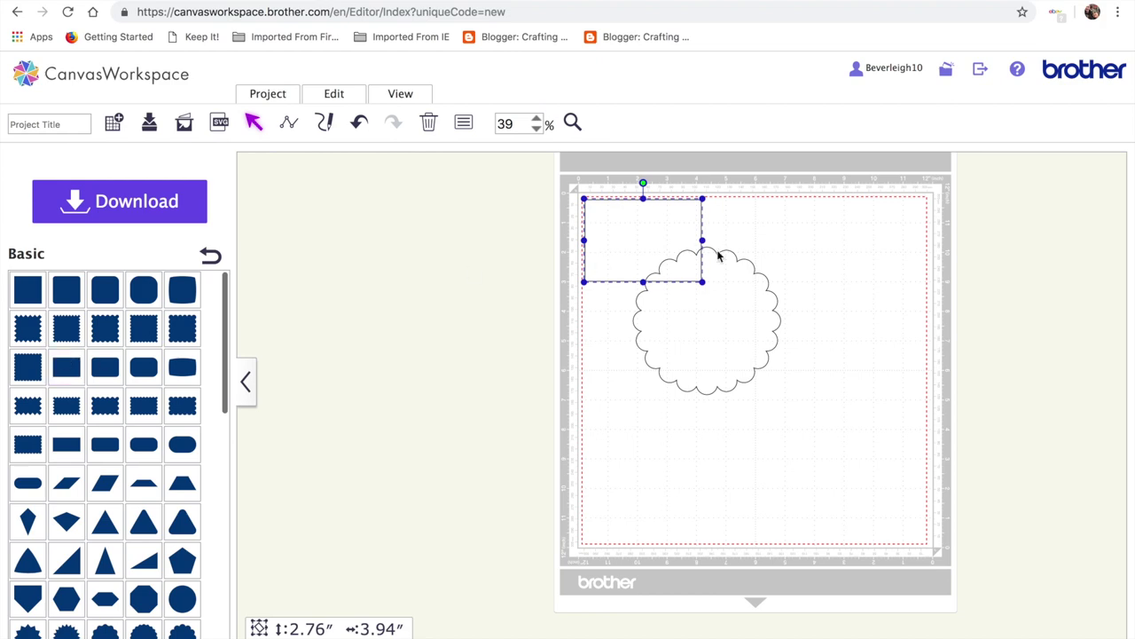
drag(702, 239, 801, 240)
drag(723, 217, 733, 257)
Subtract the rectangle from the circle, leaving a flat-topped 5.00″ × 2.48″ shape, and nudge it lower.
drag(824, 387, 594, 239)
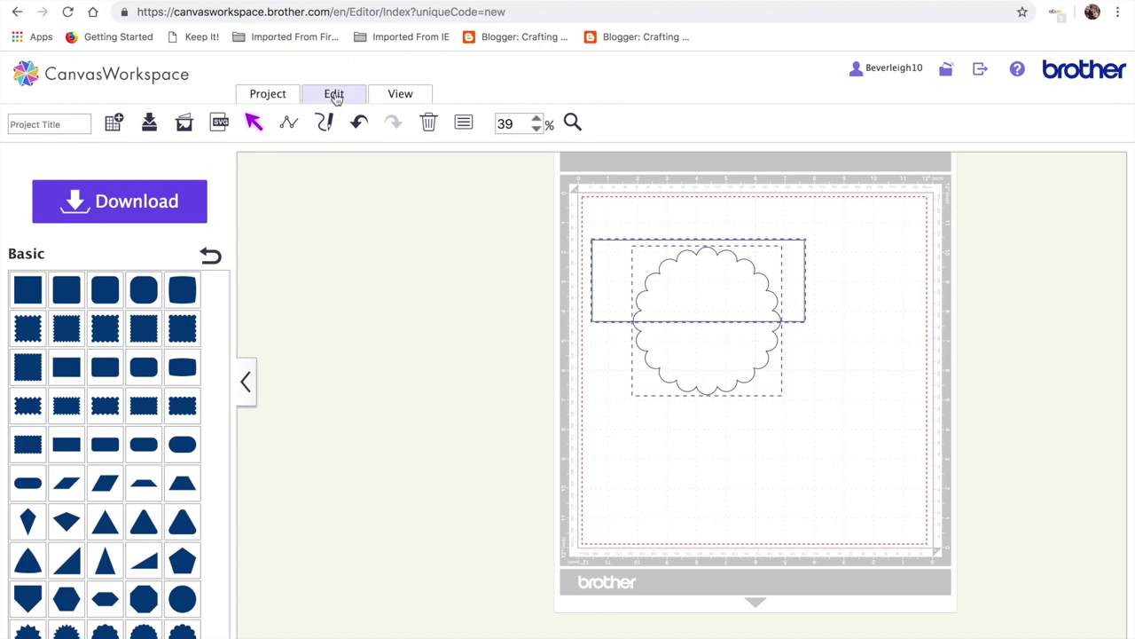
click(335, 96)
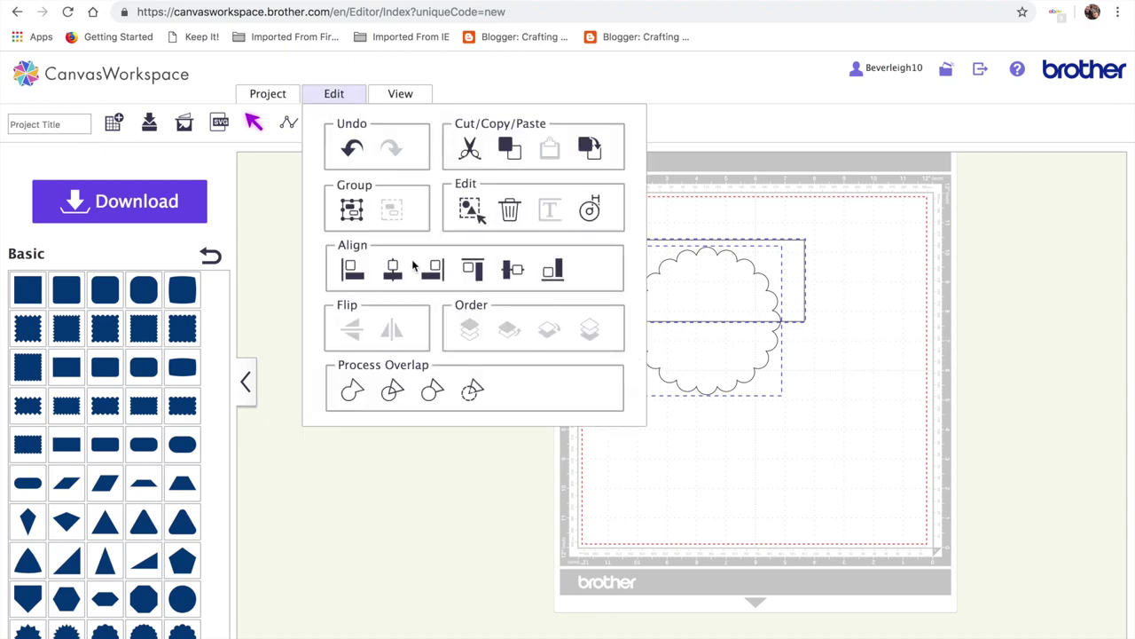
click(473, 393)
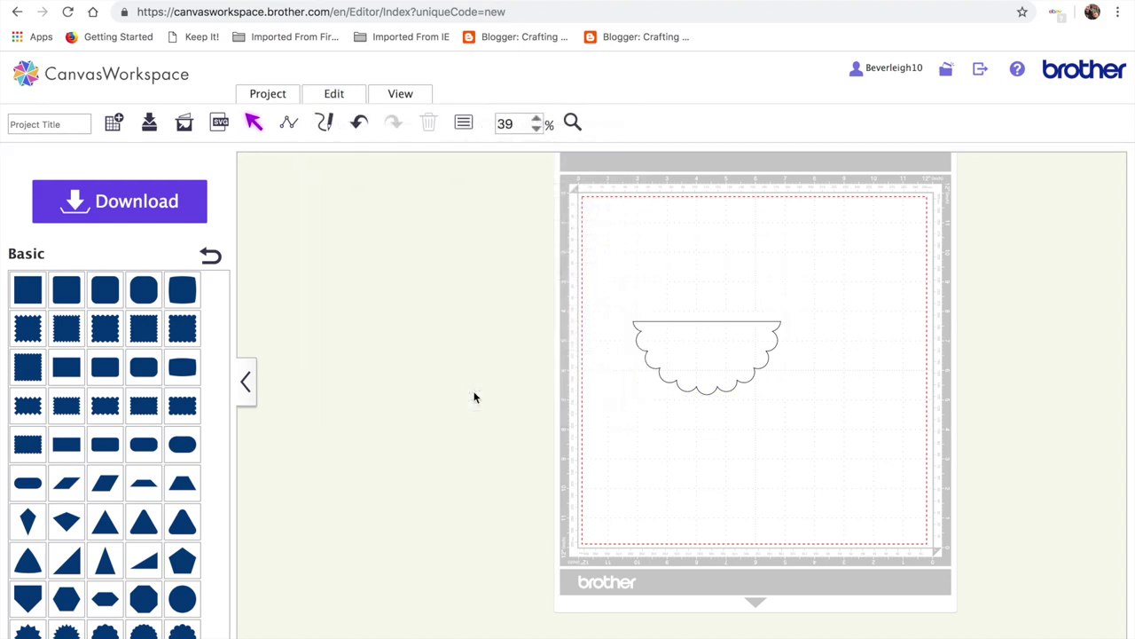
mouse_move(681, 361)
mouse_down()
mouse_move(684, 381)
mouse_move(683, 360)
mouse_up()
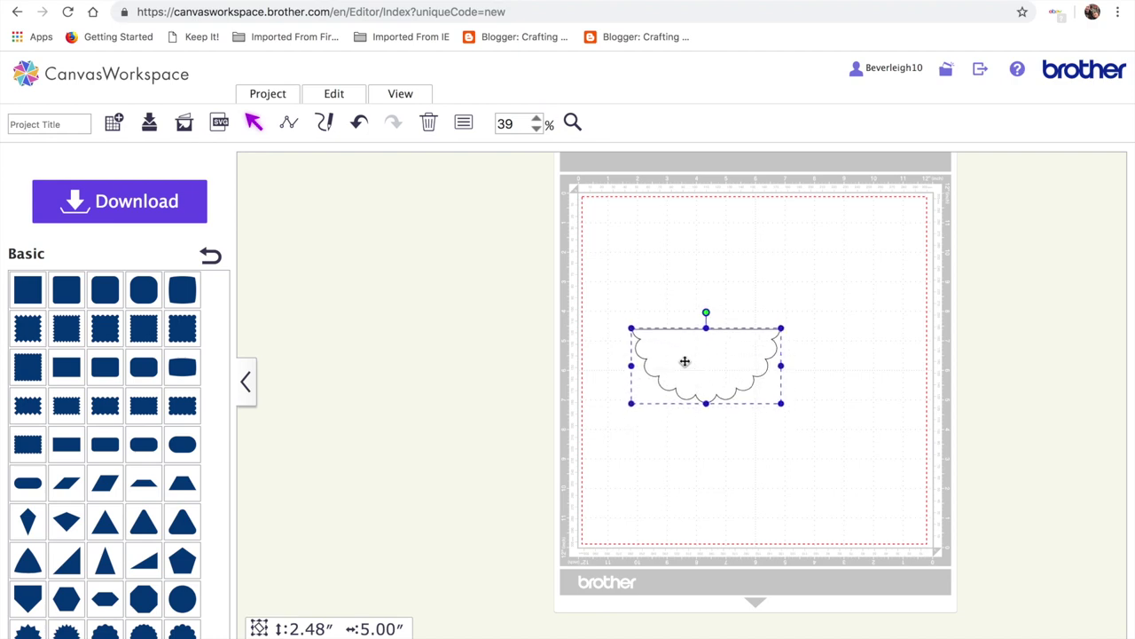
click(779, 443)
click(736, 376)
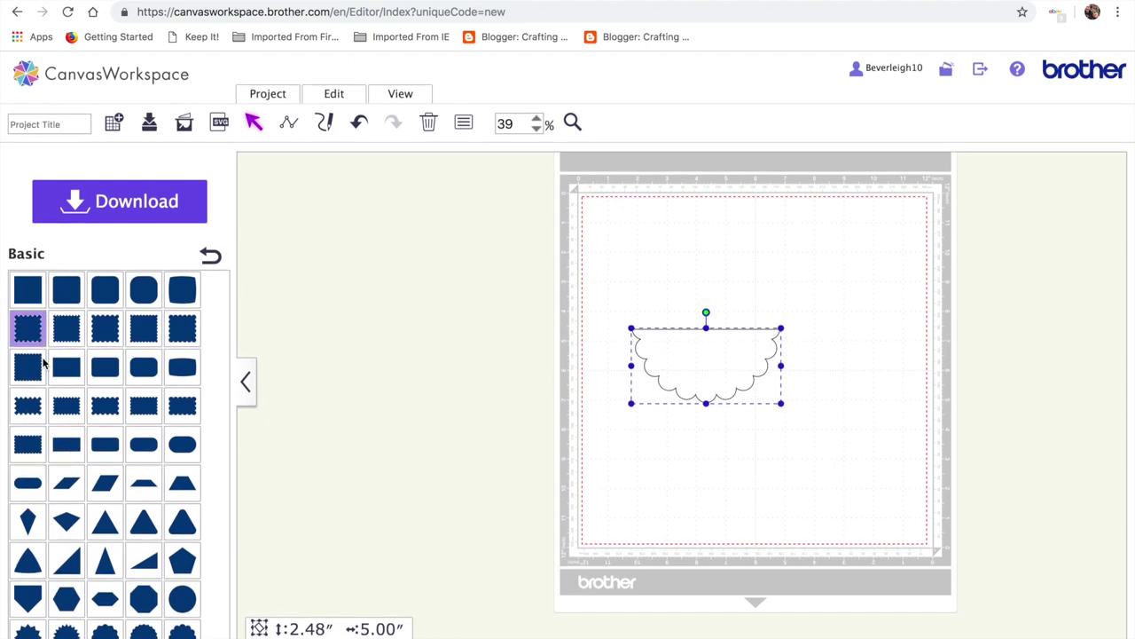
Place a square over the scalloped shape's flat top and shrink its height to 1.80″.
click(34, 294)
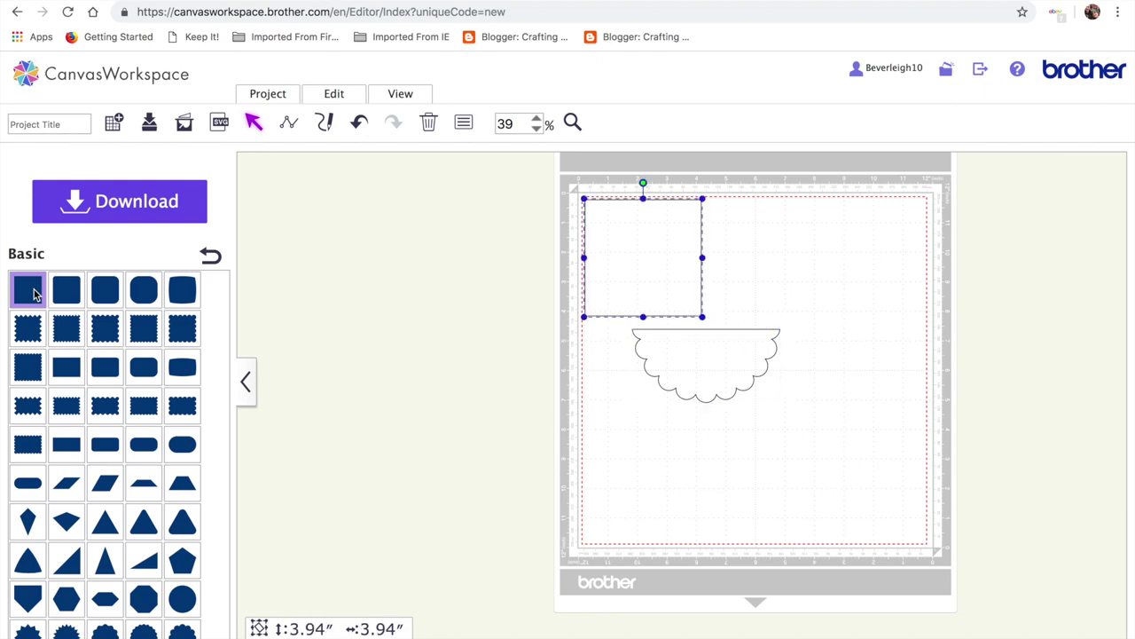
drag(662, 266, 503, 289)
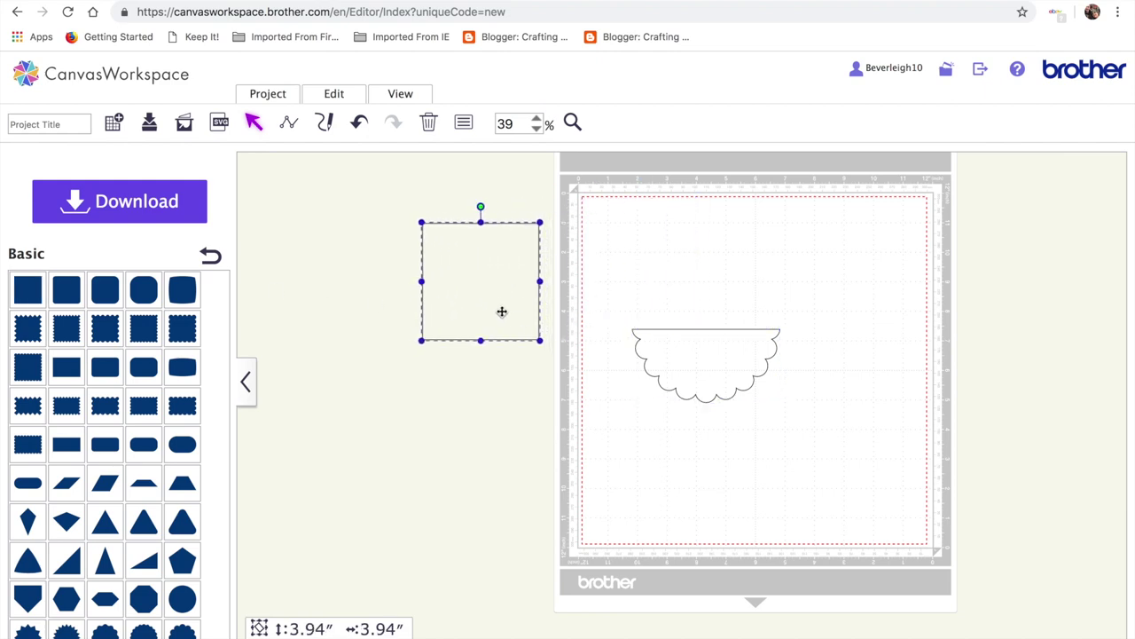
drag(485, 247, 709, 252)
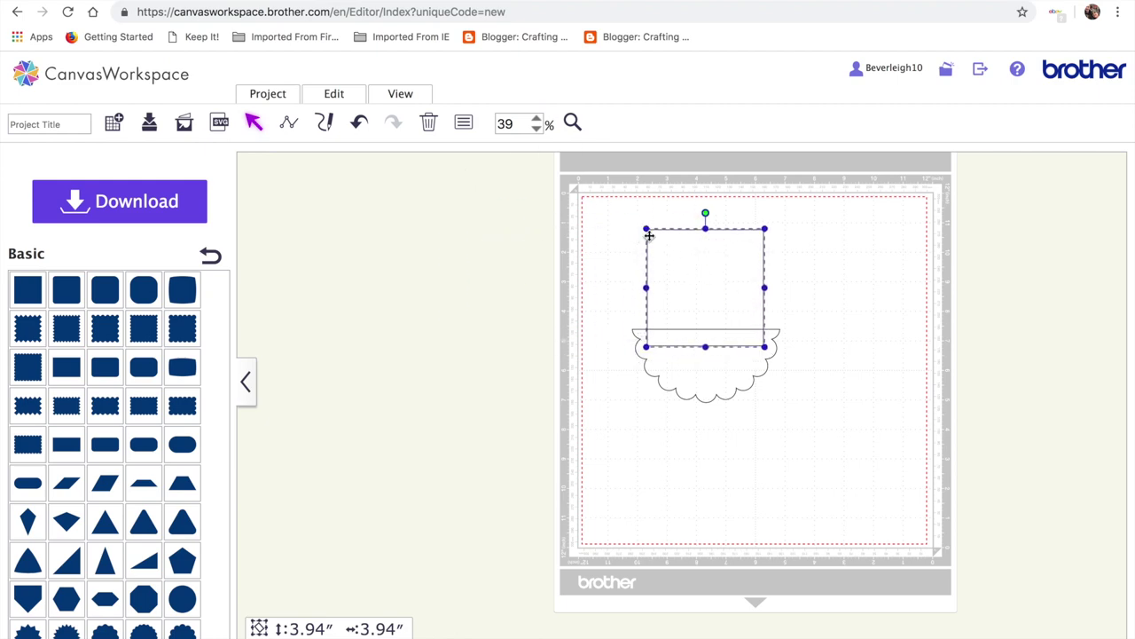
click(705, 230)
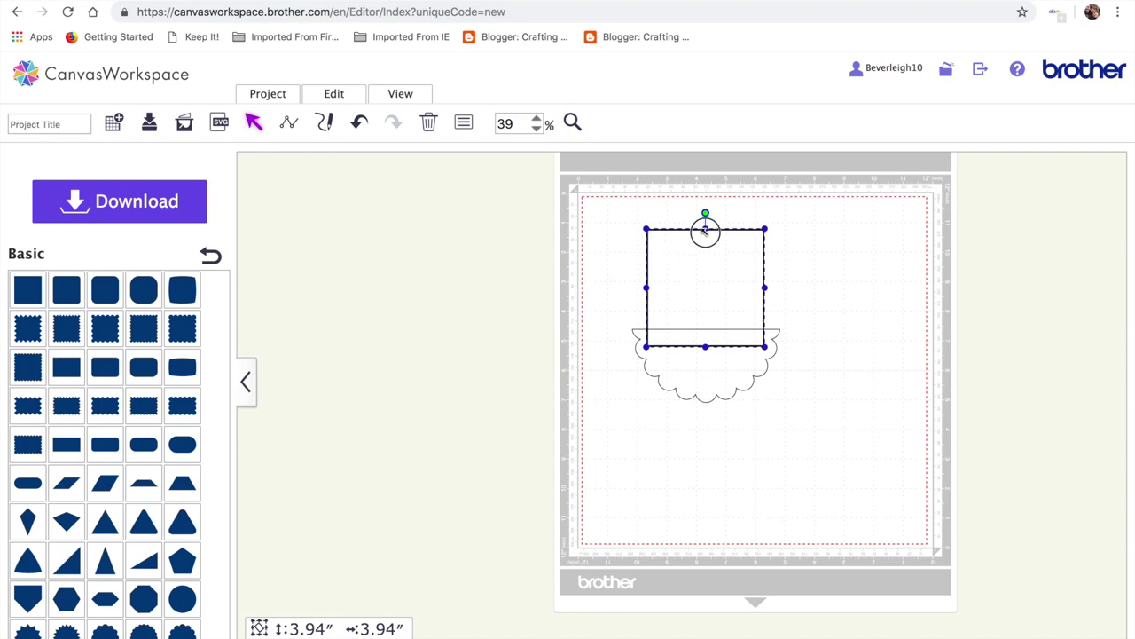
drag(705, 229, 711, 327)
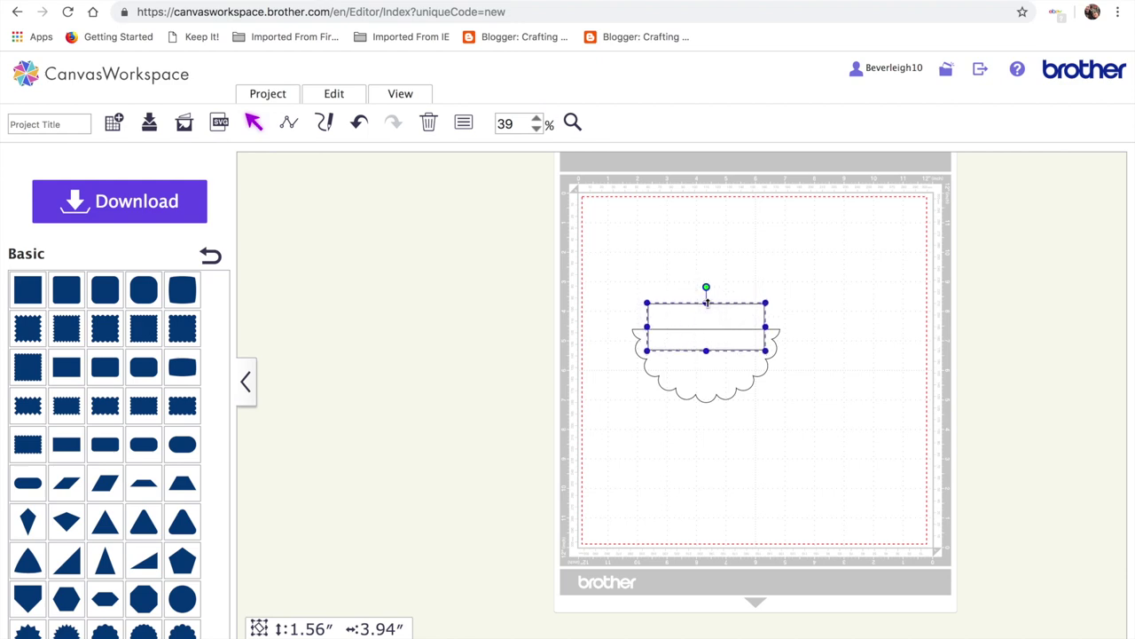
click(707, 299)
drag(707, 299, 707, 293)
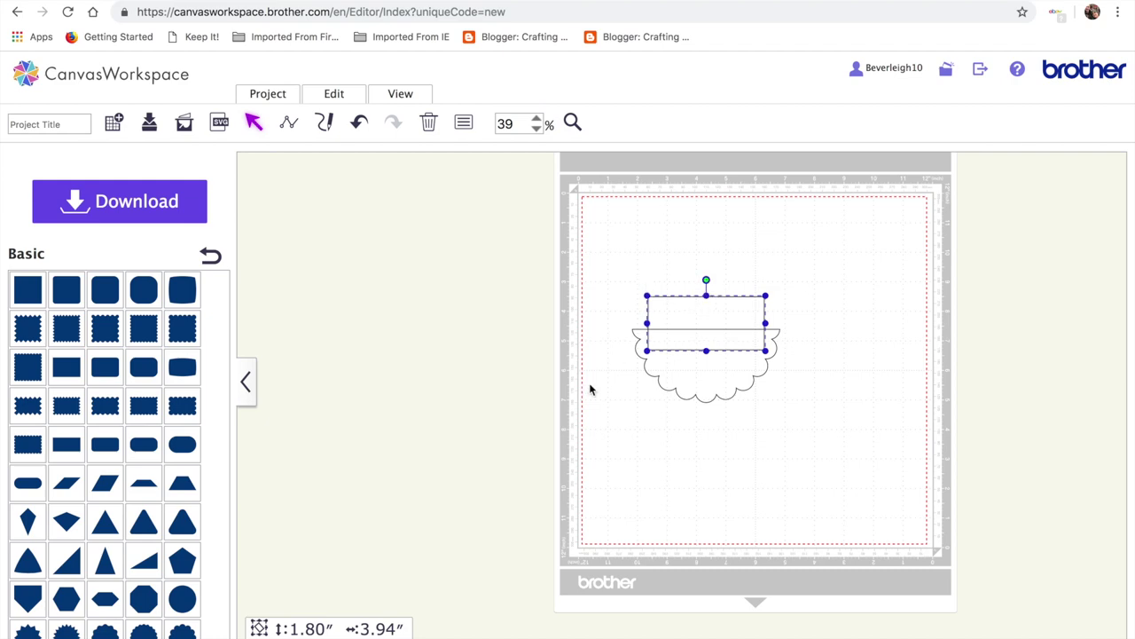
Unlock the aspect ratio and set the rectangle's width to 4.00″, nudging it into place.
click(463, 123)
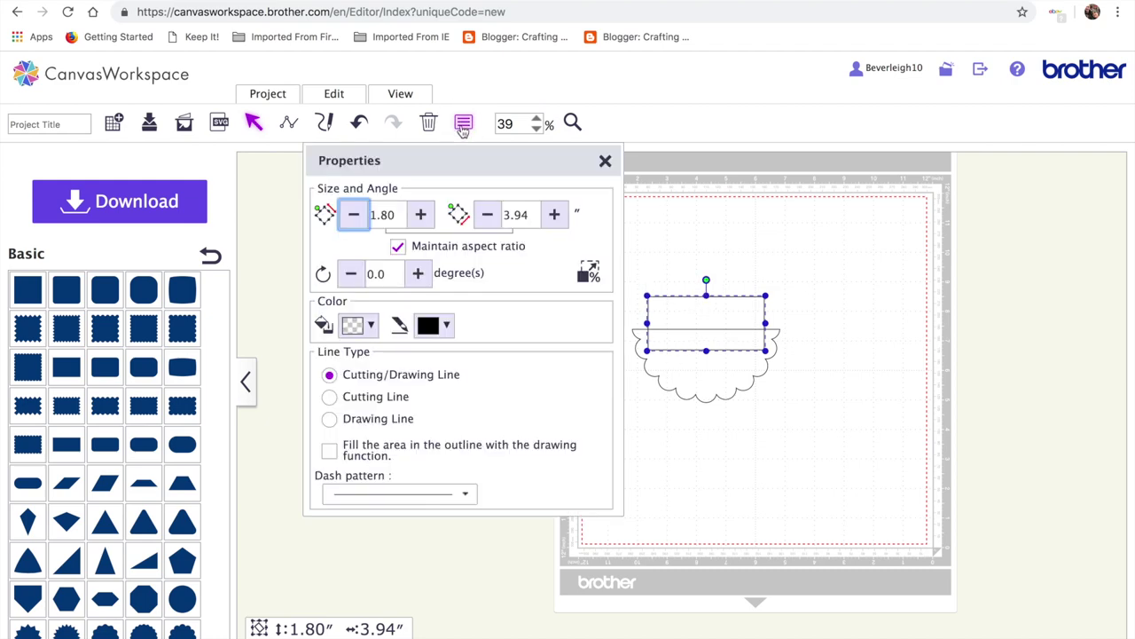
click(397, 248)
double_click(525, 215)
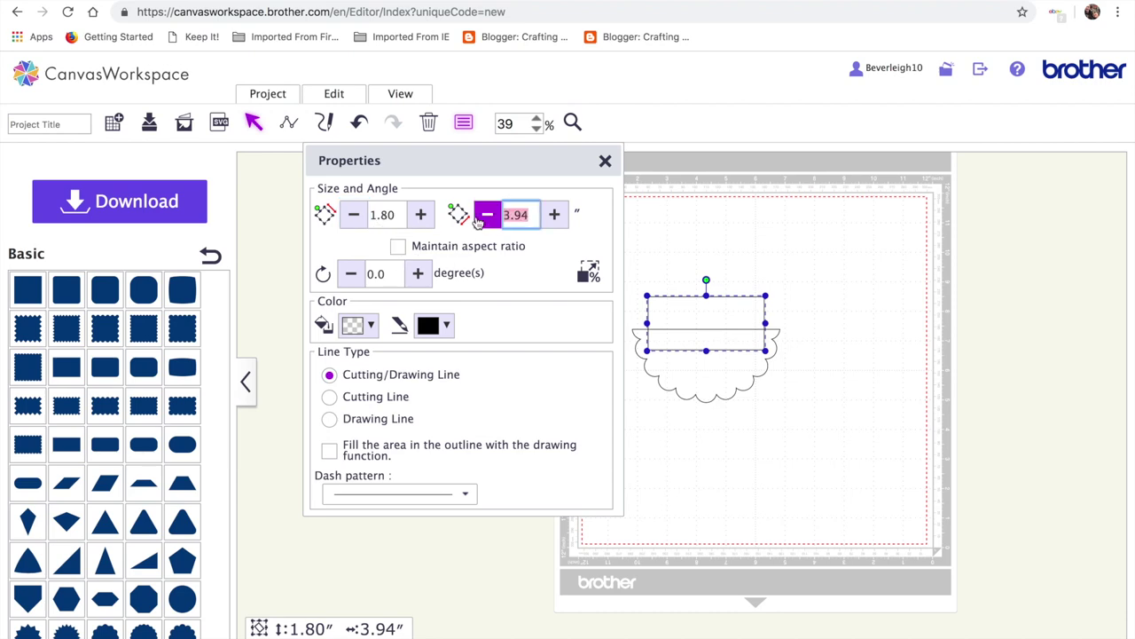
text(4)
key(Return)
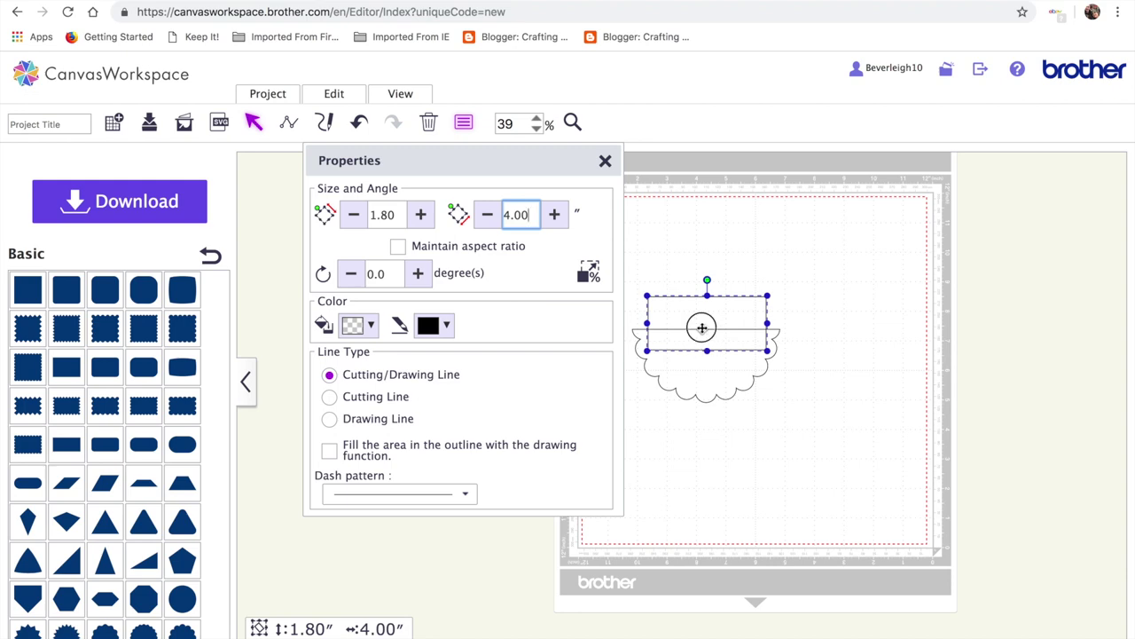
drag(702, 325, 701, 327)
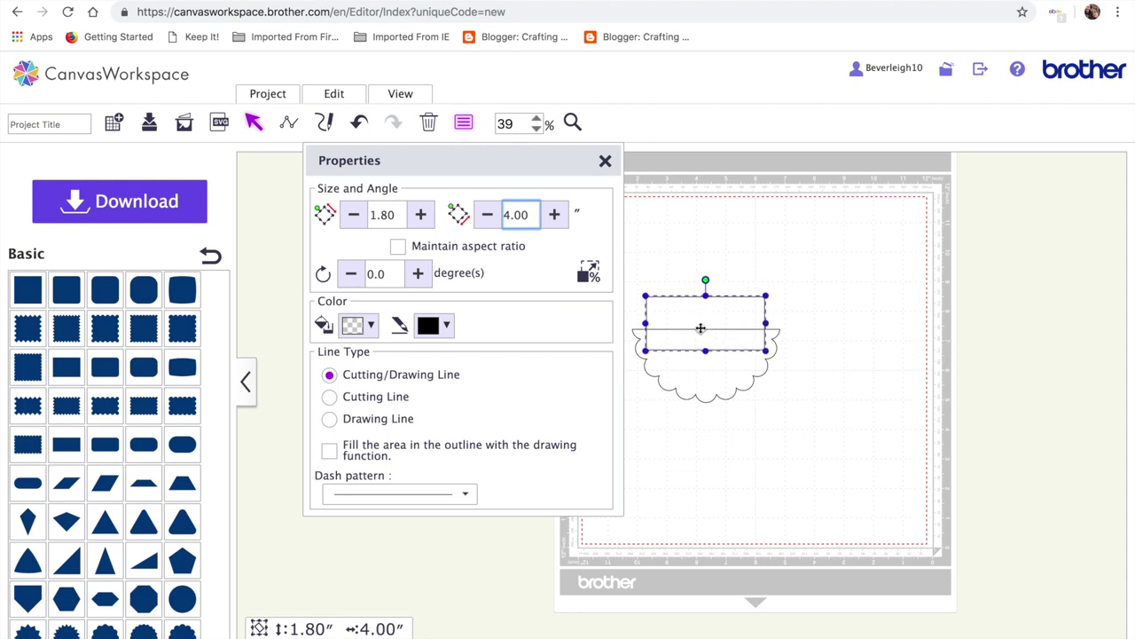
click(604, 164)
Centre-align the rectangle and scalloped shape, weld them into a 5.00″ × 3.58″ outline, and move it lower.
drag(825, 434, 576, 203)
click(344, 100)
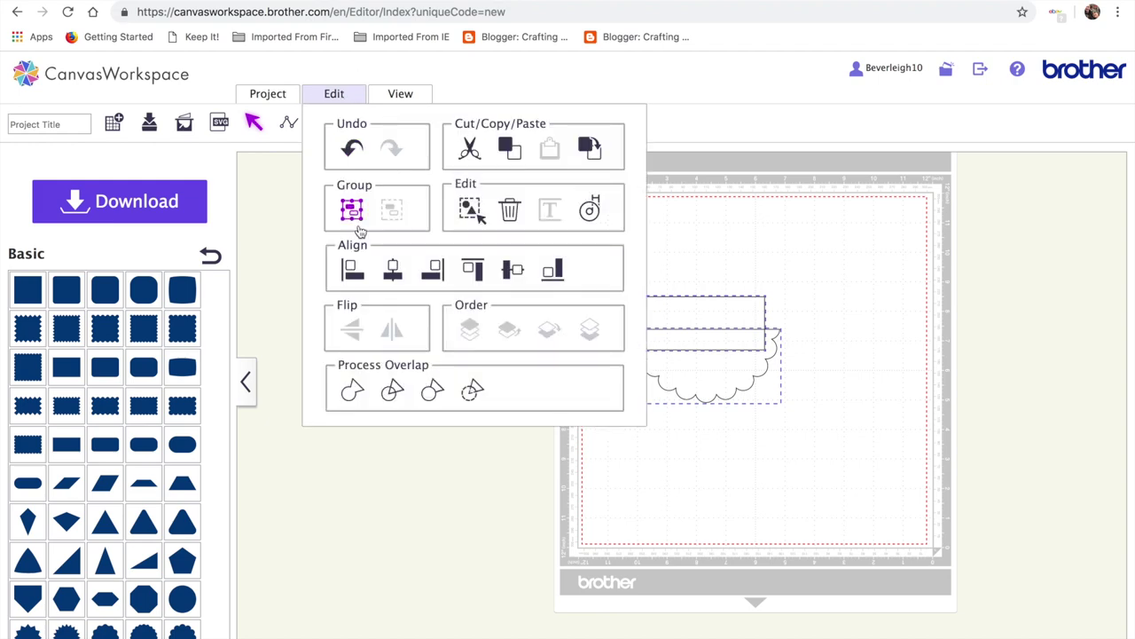
click(393, 276)
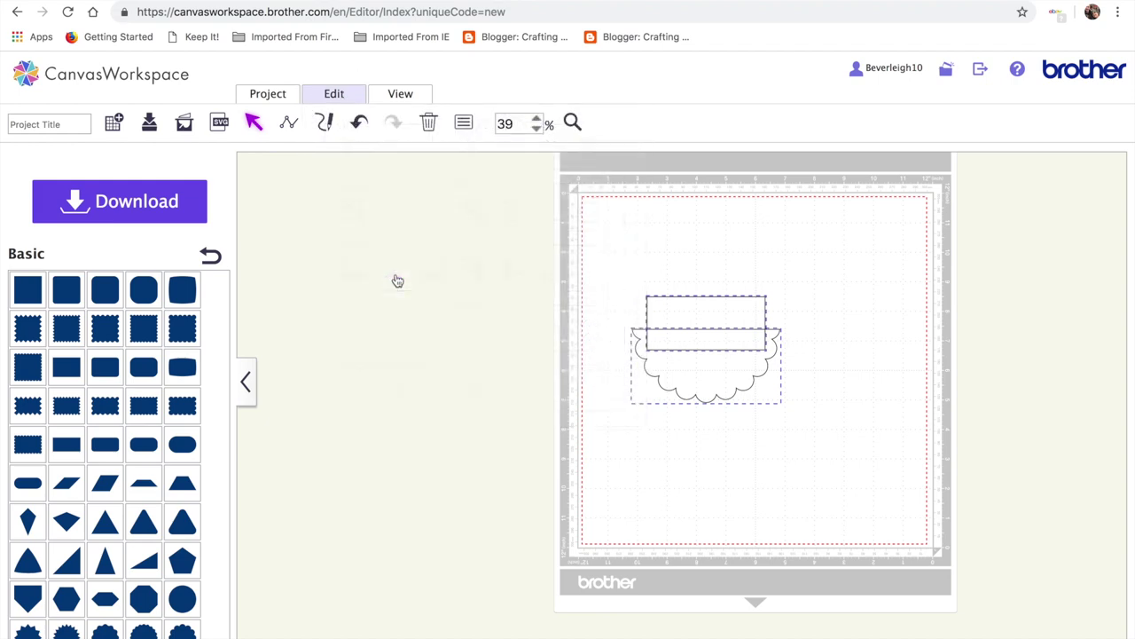
click(334, 93)
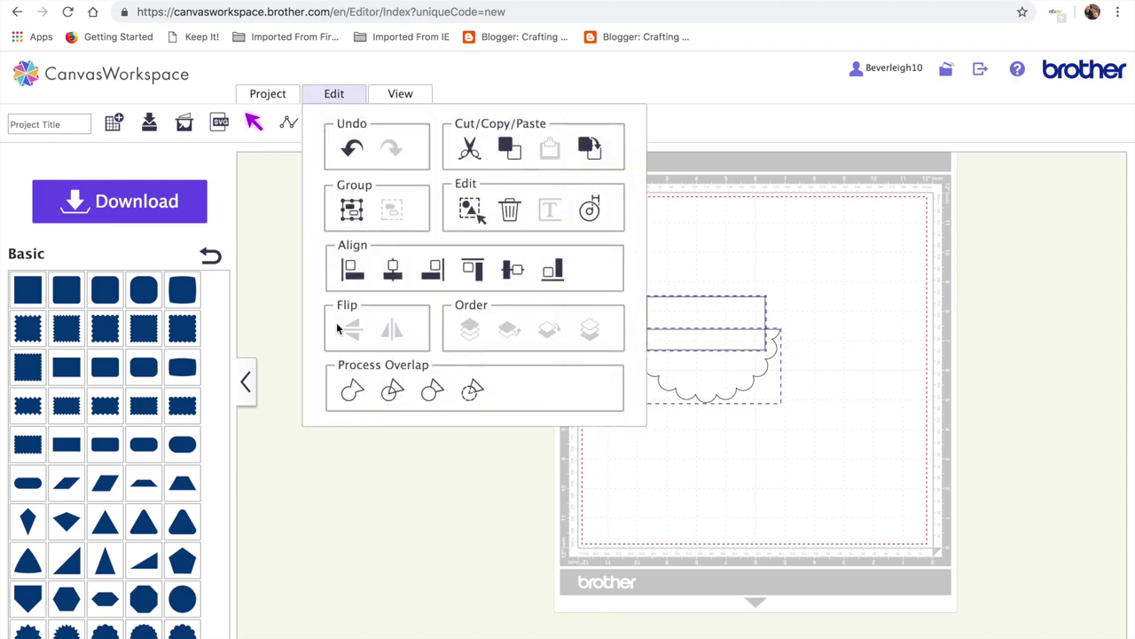
click(355, 395)
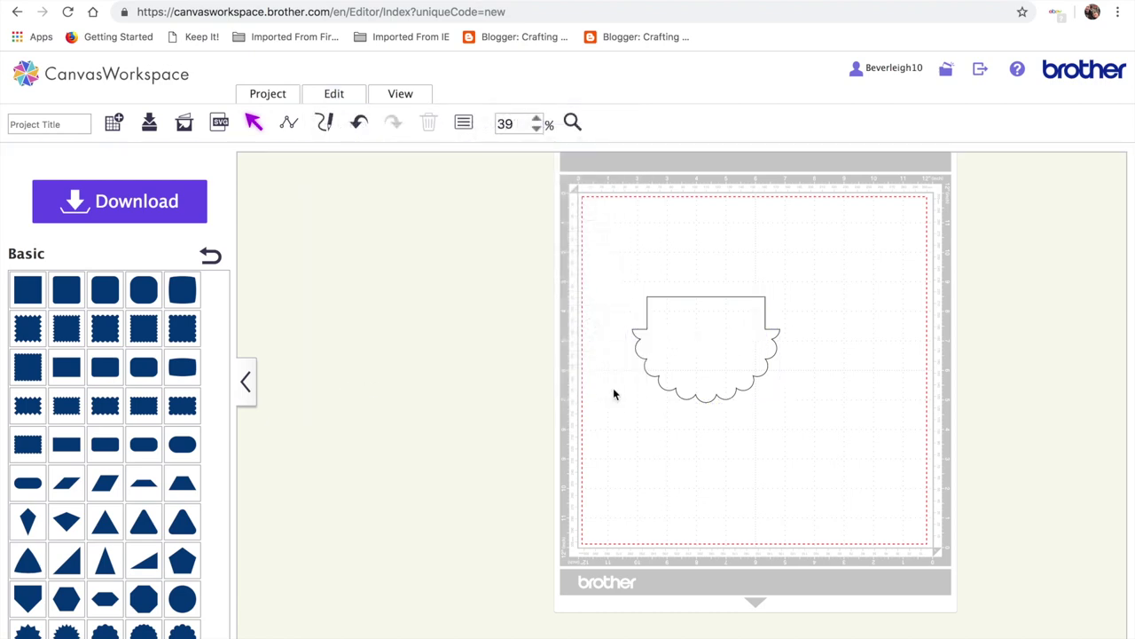
drag(722, 363, 728, 415)
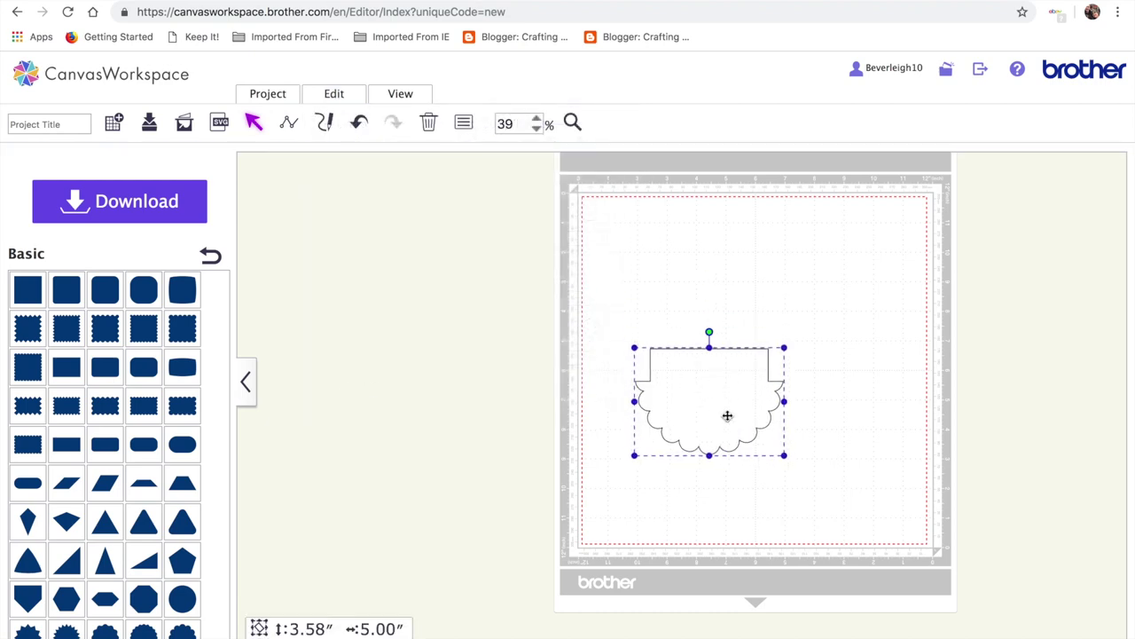
Paste a copy of the scalloped shape, flip it vertically, and move it above the original.
key(ctrl+v)
click(344, 104)
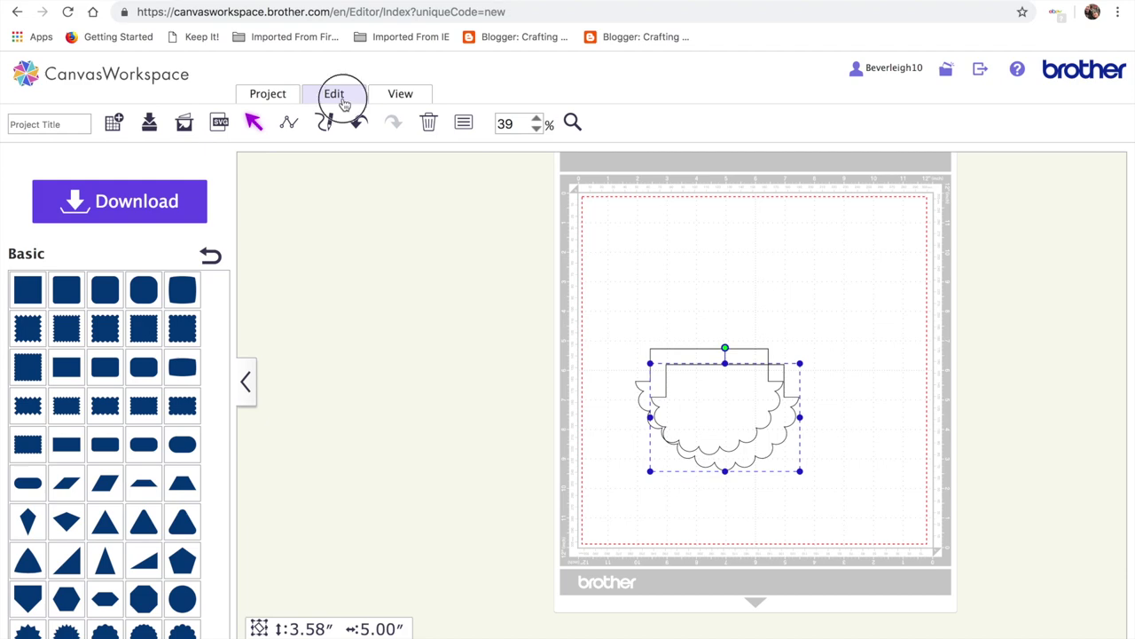
click(355, 331)
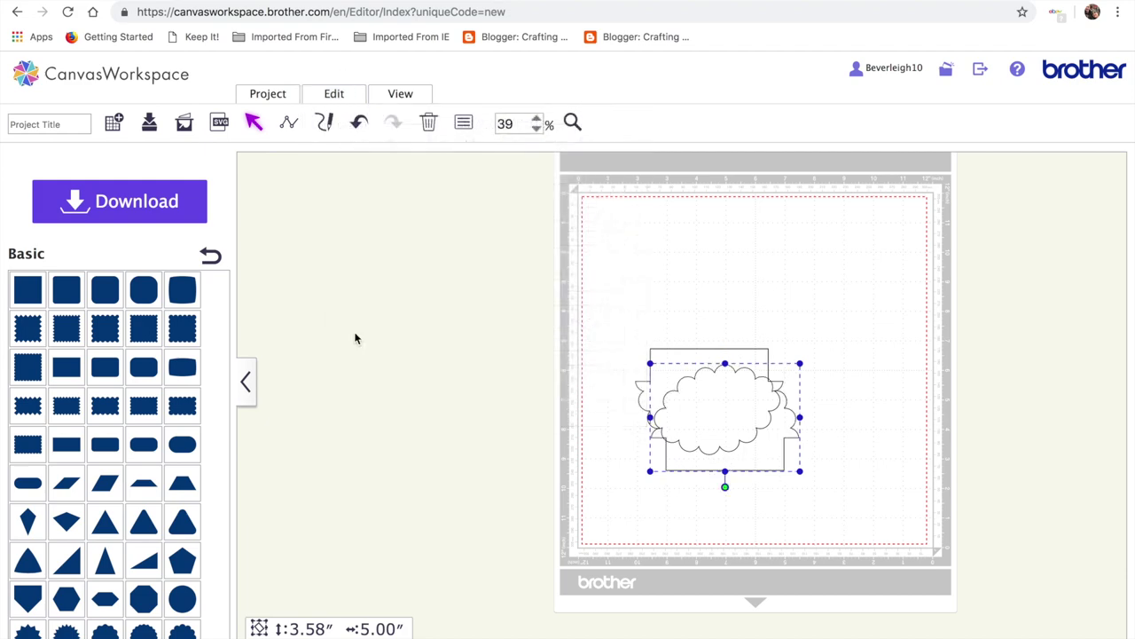
drag(725, 418, 709, 309)
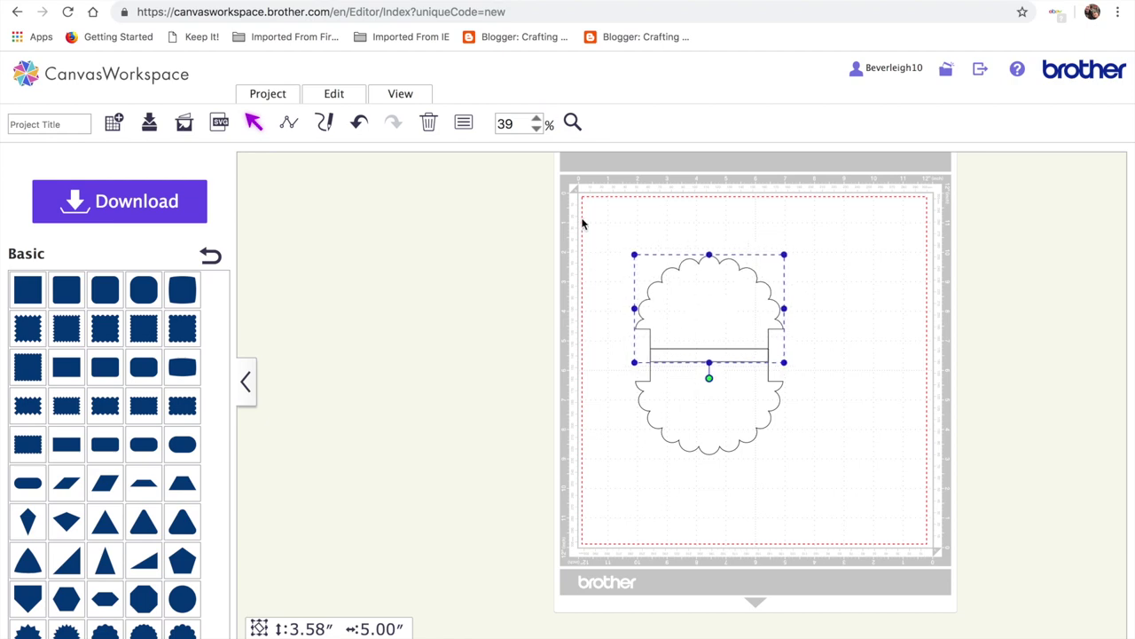
Centre-align both shapes and weld them into one 5.00″ × 6.73″ double-scalloped outline.
drag(589, 207, 802, 472)
click(346, 99)
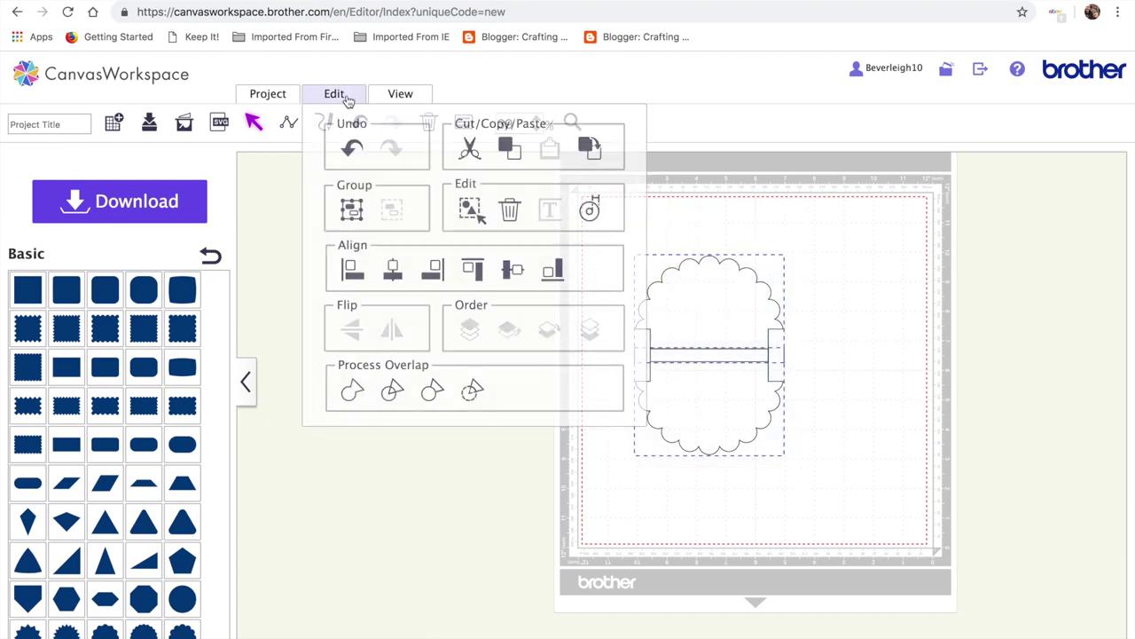
click(395, 275)
click(332, 94)
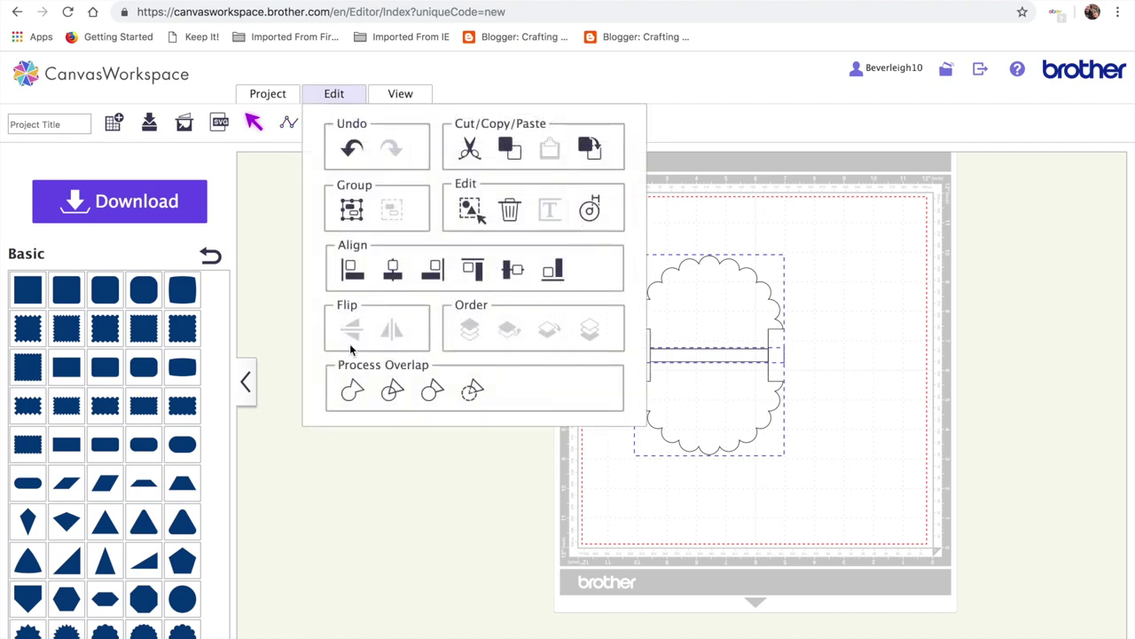
click(352, 391)
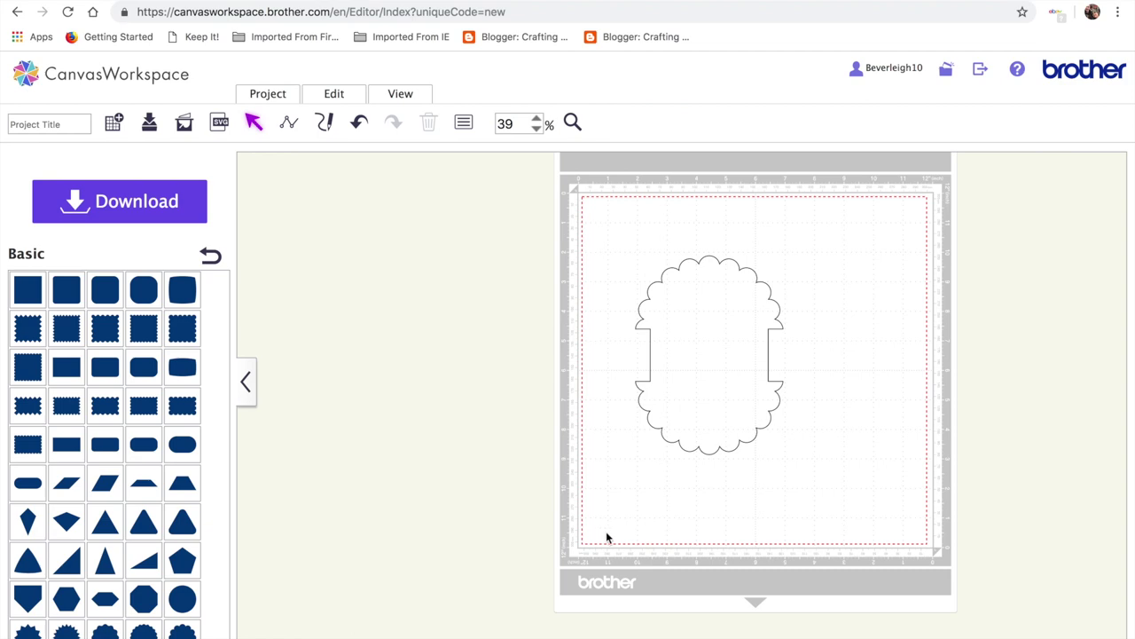
drag(715, 377, 700, 393)
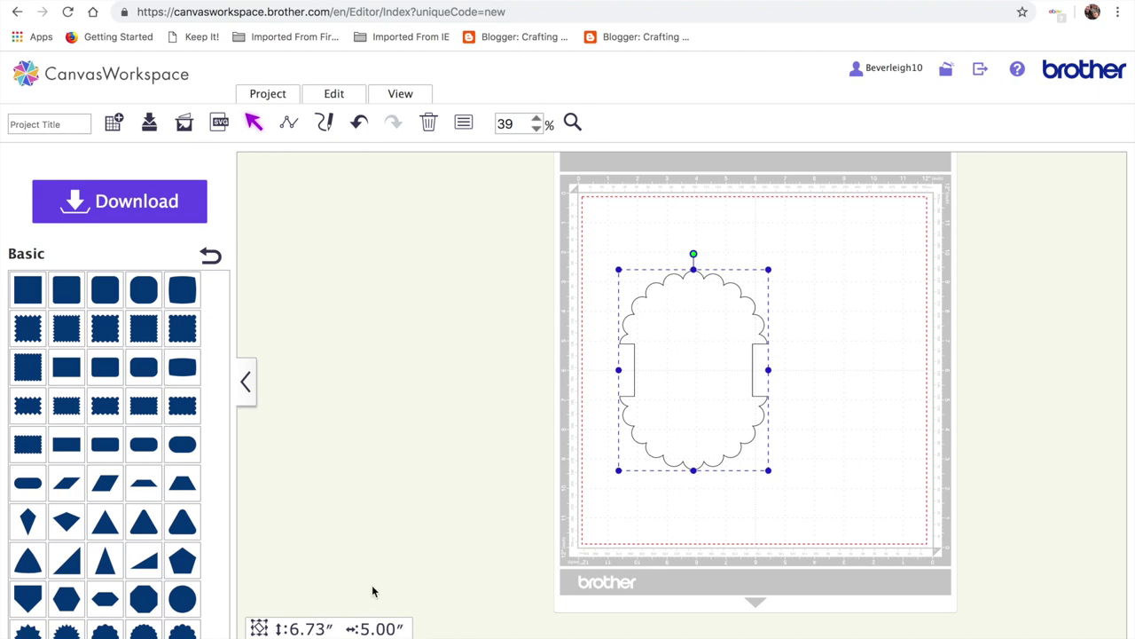
Lock the aspect ratio and enlarge the wobbler outline proportionally, moving it upward.
click(463, 122)
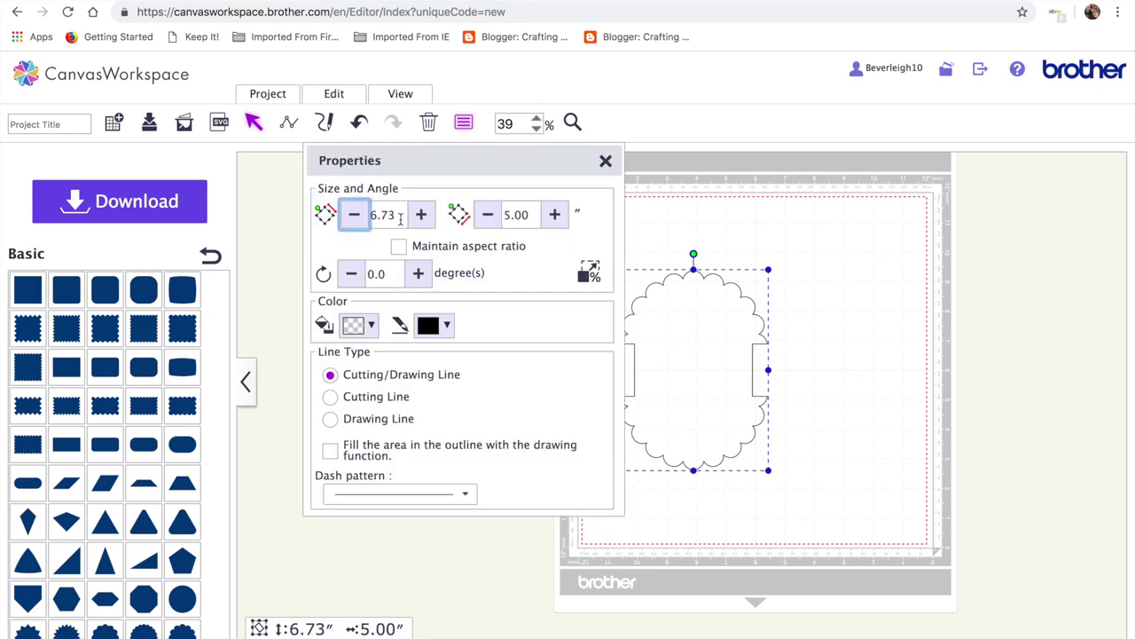
click(398, 249)
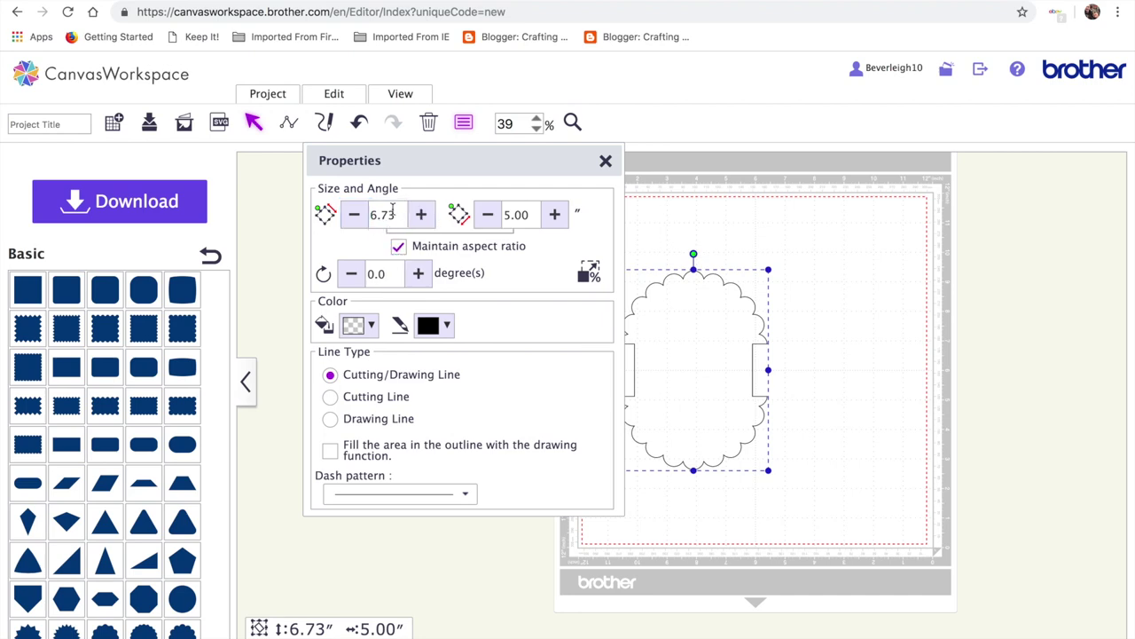
click(422, 216)
click(422, 215)
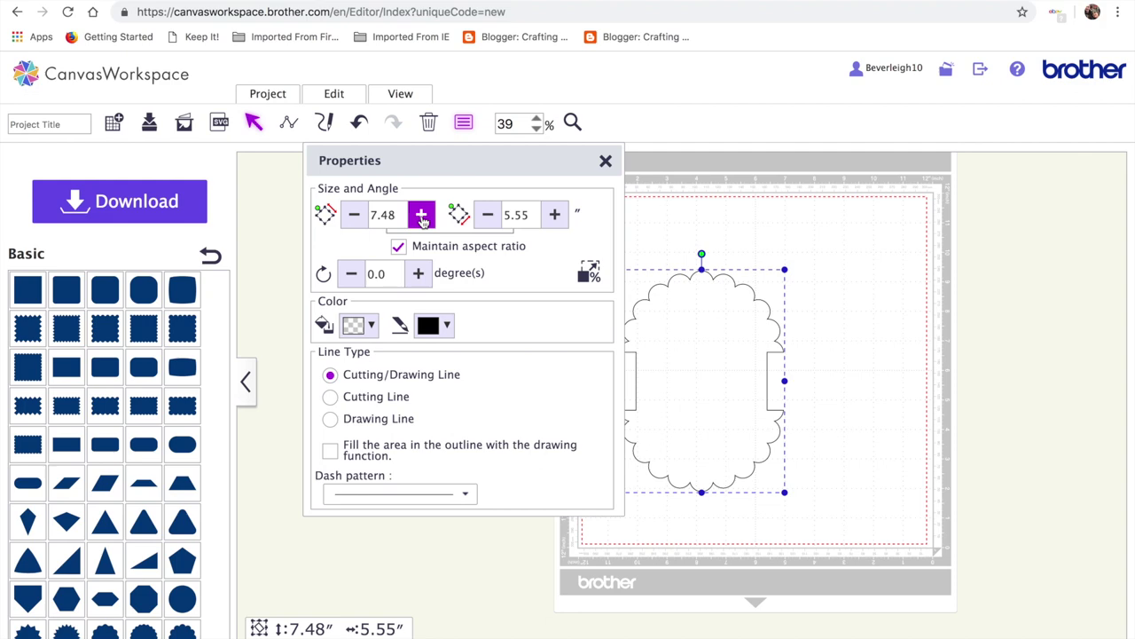
click(868, 385)
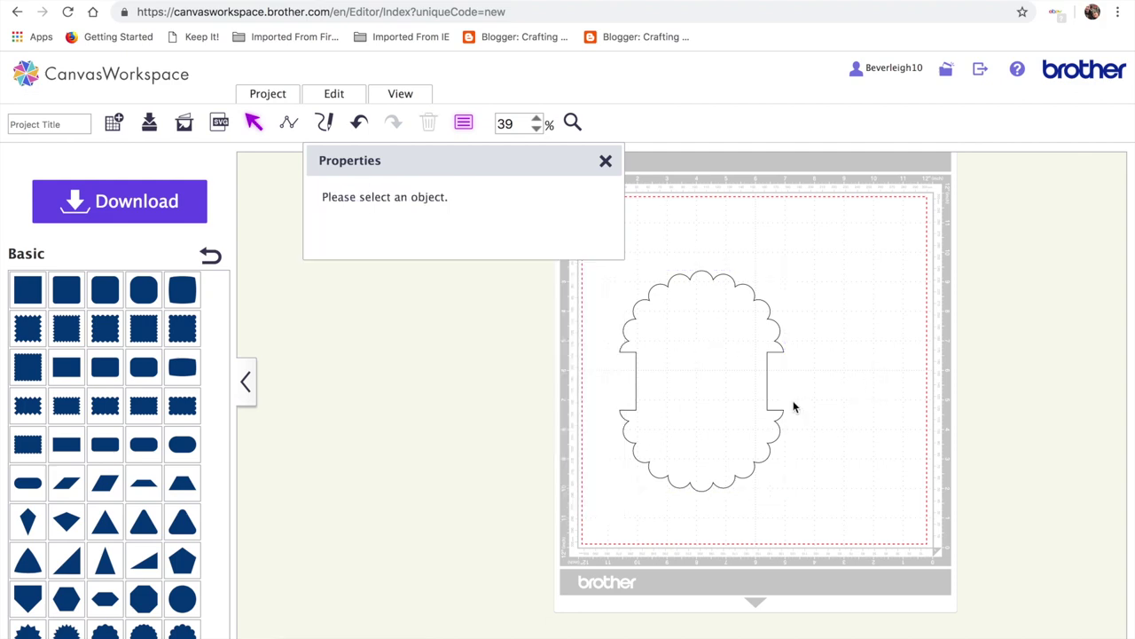
click(682, 305)
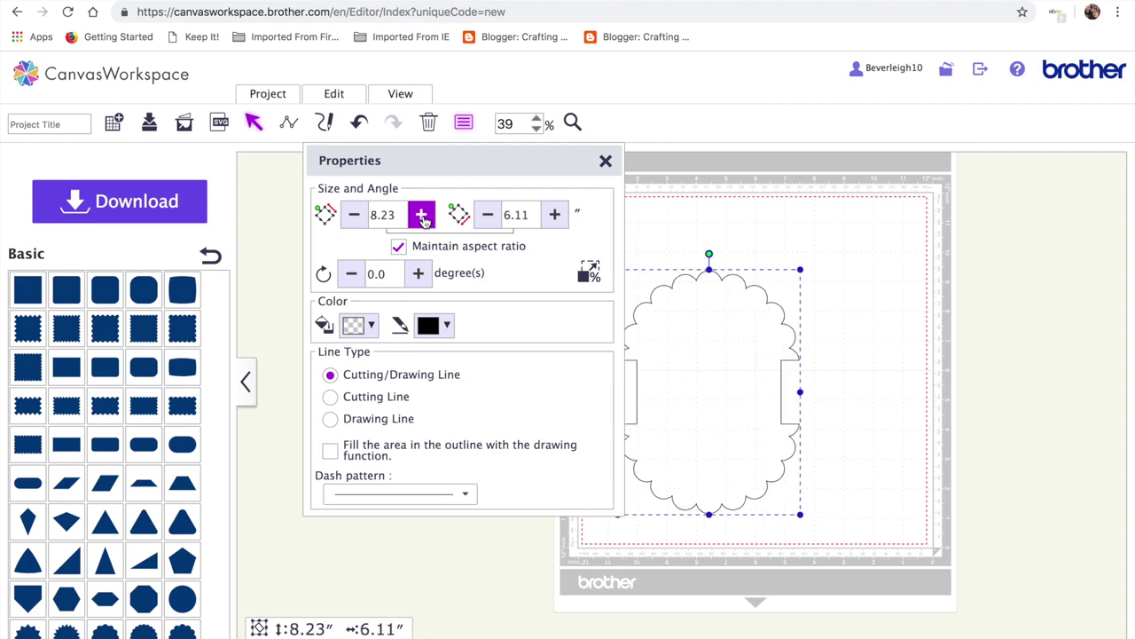
click(826, 422)
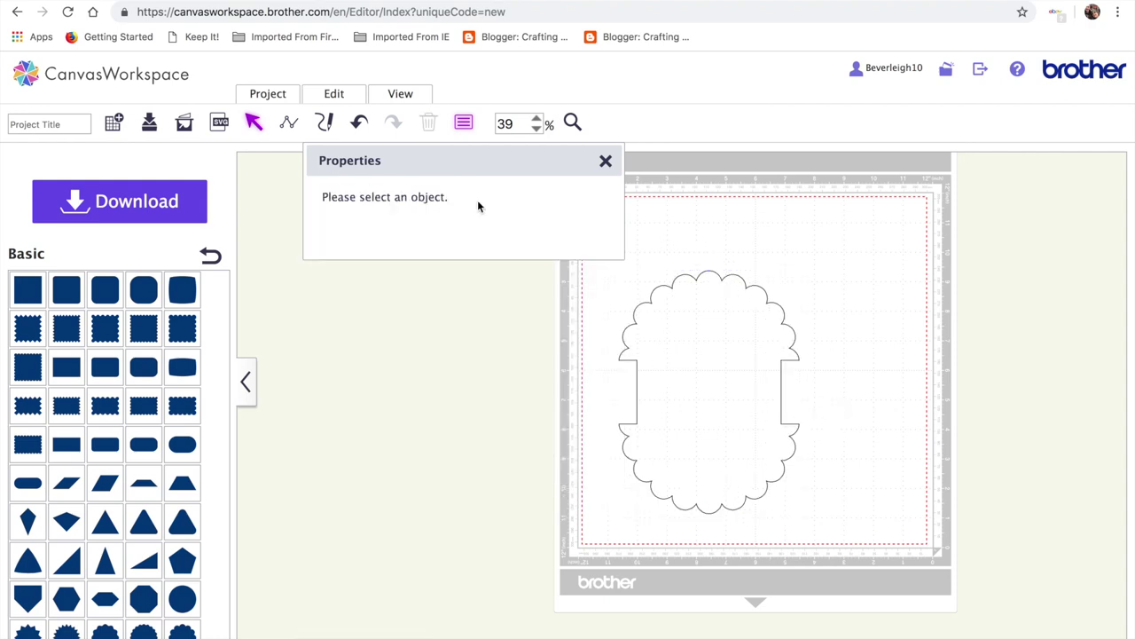
drag(686, 385, 700, 339)
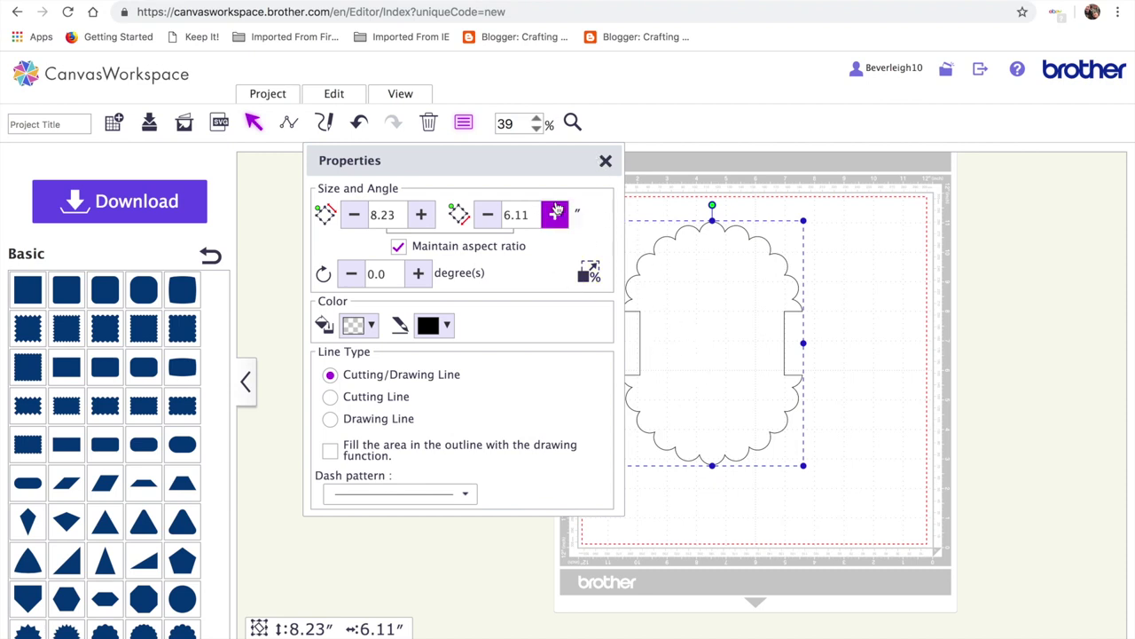
Set the outline's height to 8.00″, giving a 5.93″ width, and move the Properties panel aside.
click(397, 214)
key(BackSpace)
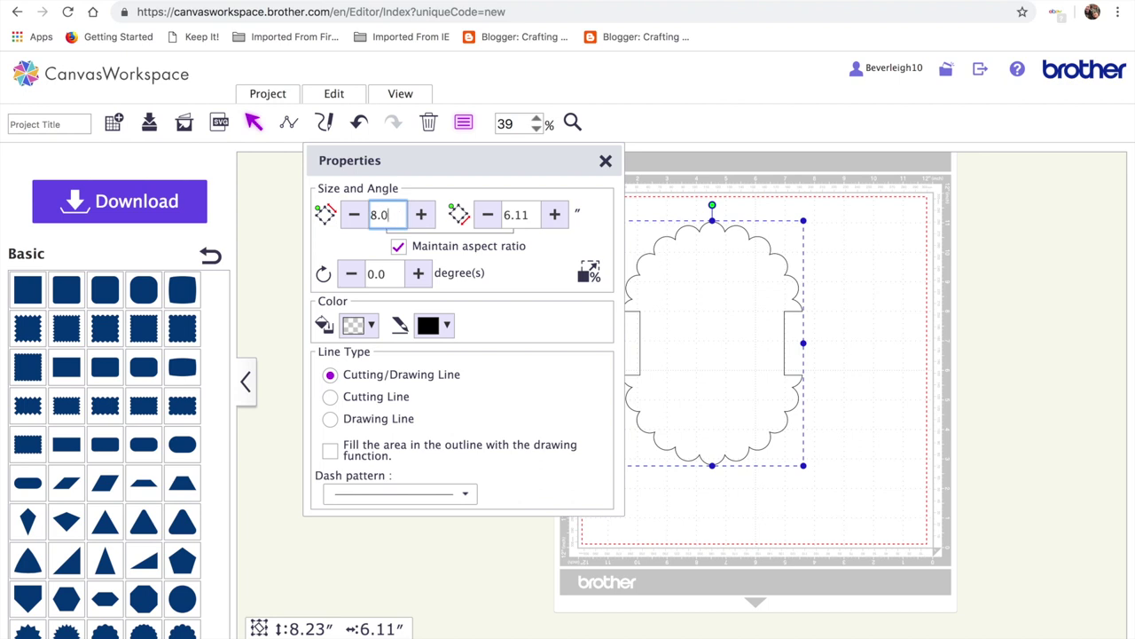
text(0)
key(Return)
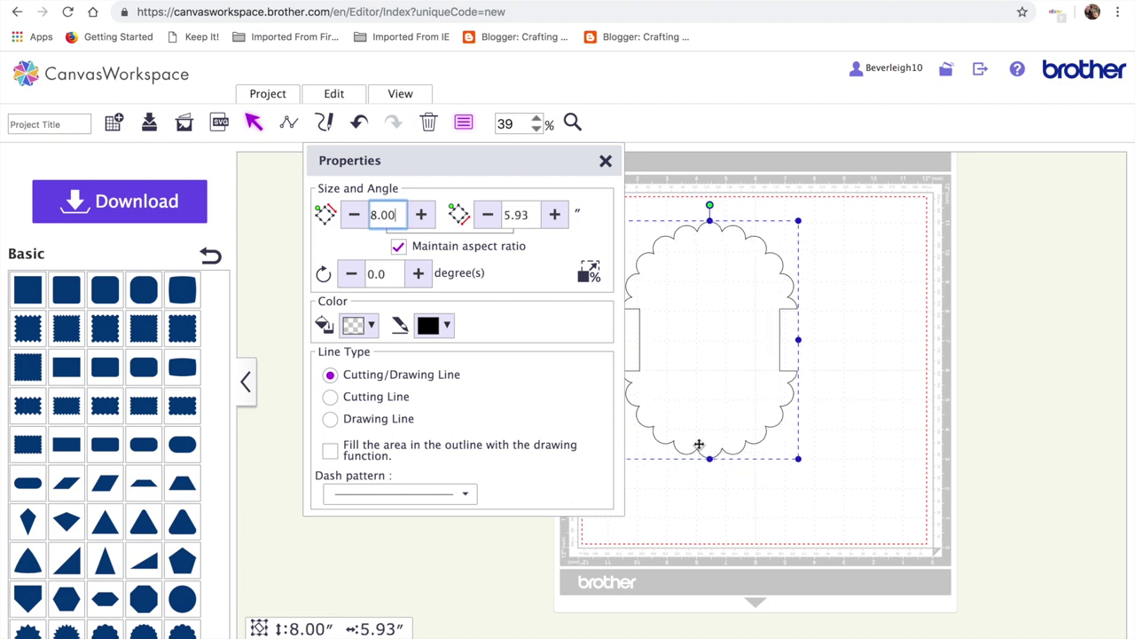
click(868, 426)
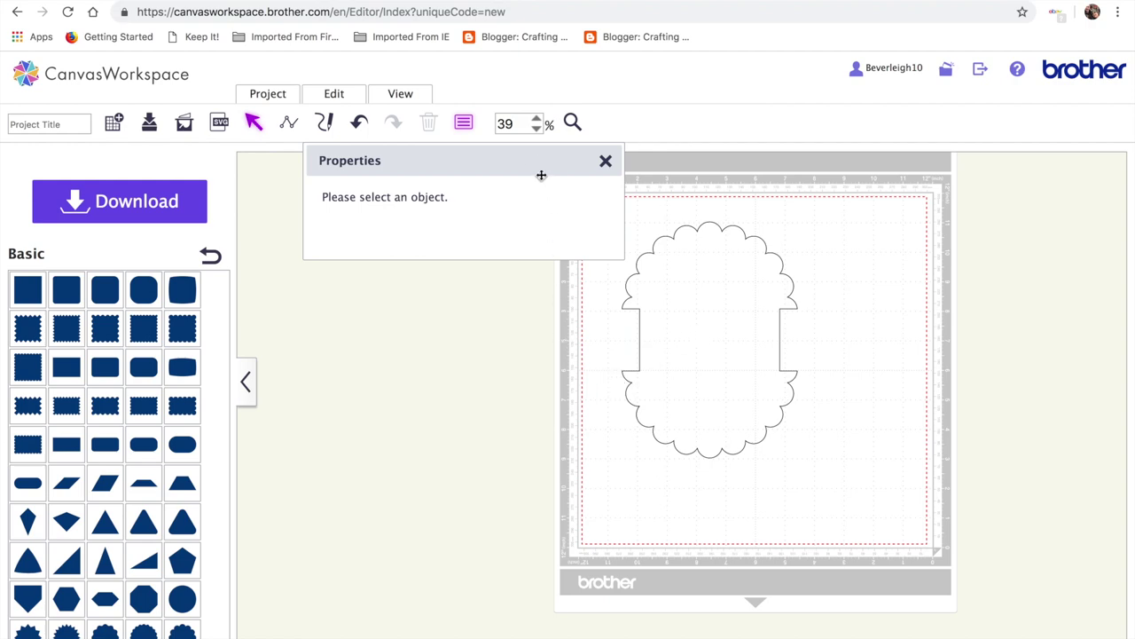
drag(541, 175, 489, 195)
click(672, 347)
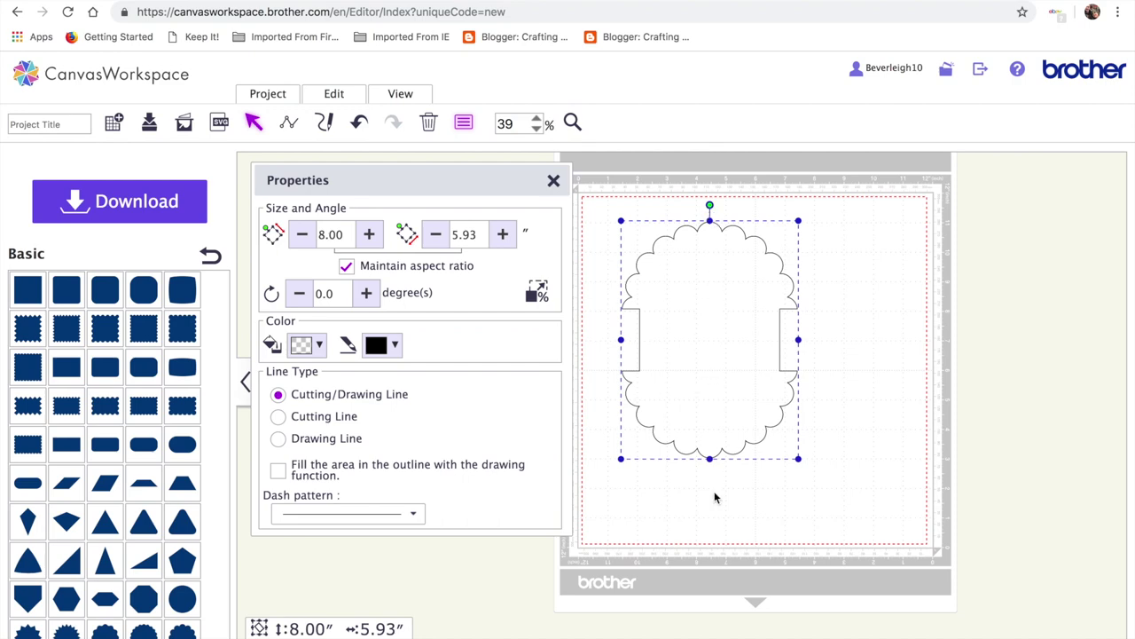
Nudge the wobbler outline into position and move the Properties panel further aside.
drag(745, 366, 730, 376)
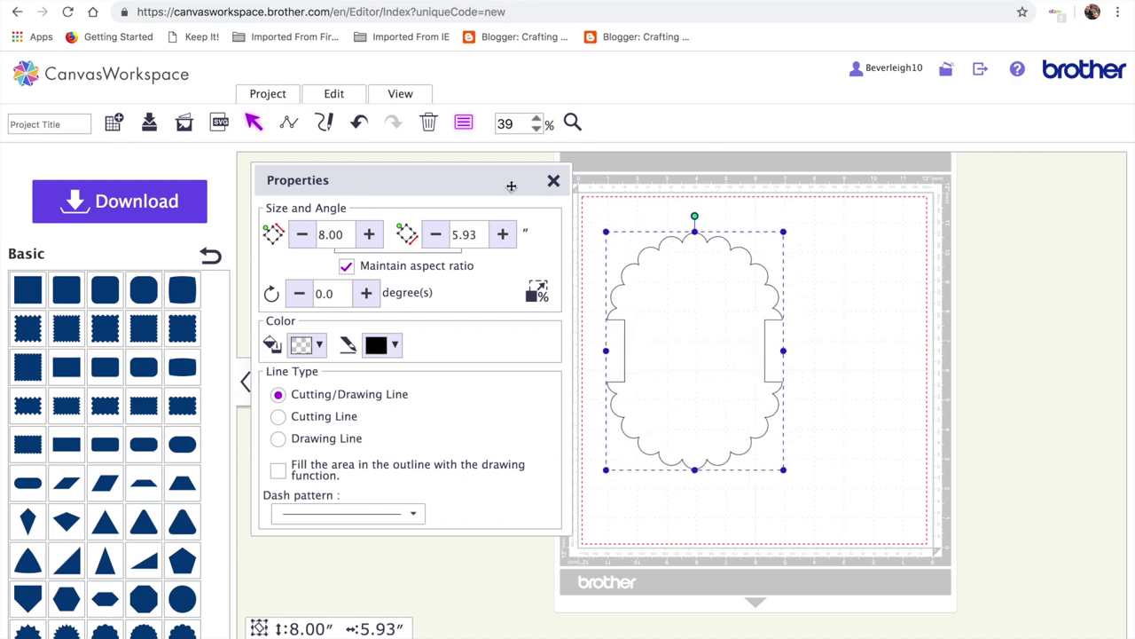
drag(499, 186, 438, 187)
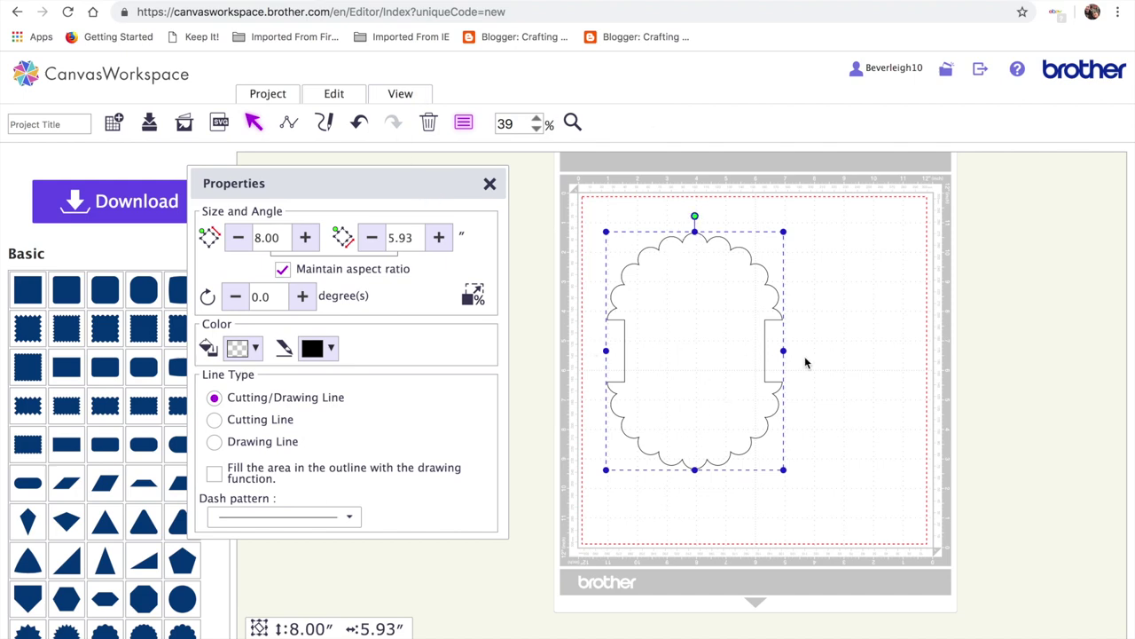
drag(676, 352, 673, 346)
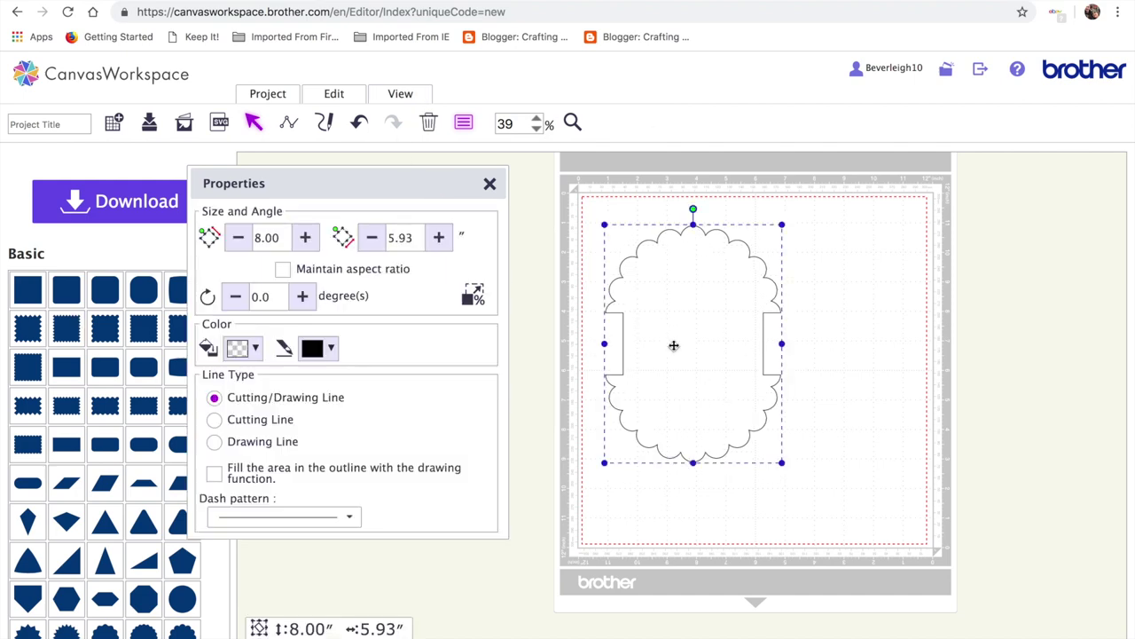
Add a square, resize it to 4.00″ tall by 5.93″ wide, and move it onto the card's top.
click(28, 293)
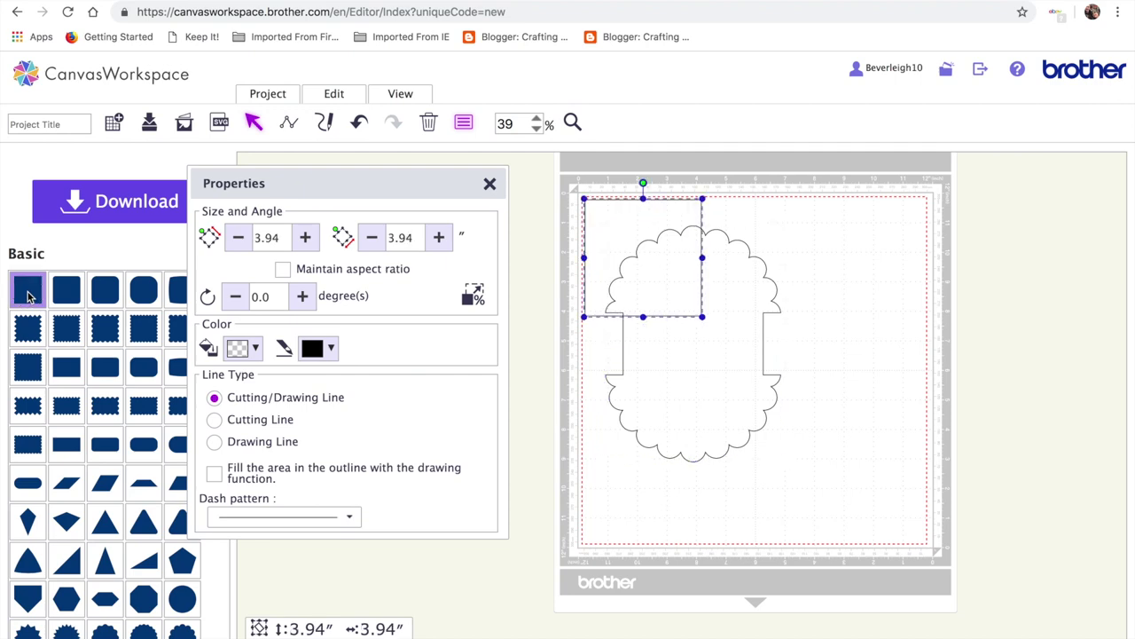
drag(639, 225, 844, 268)
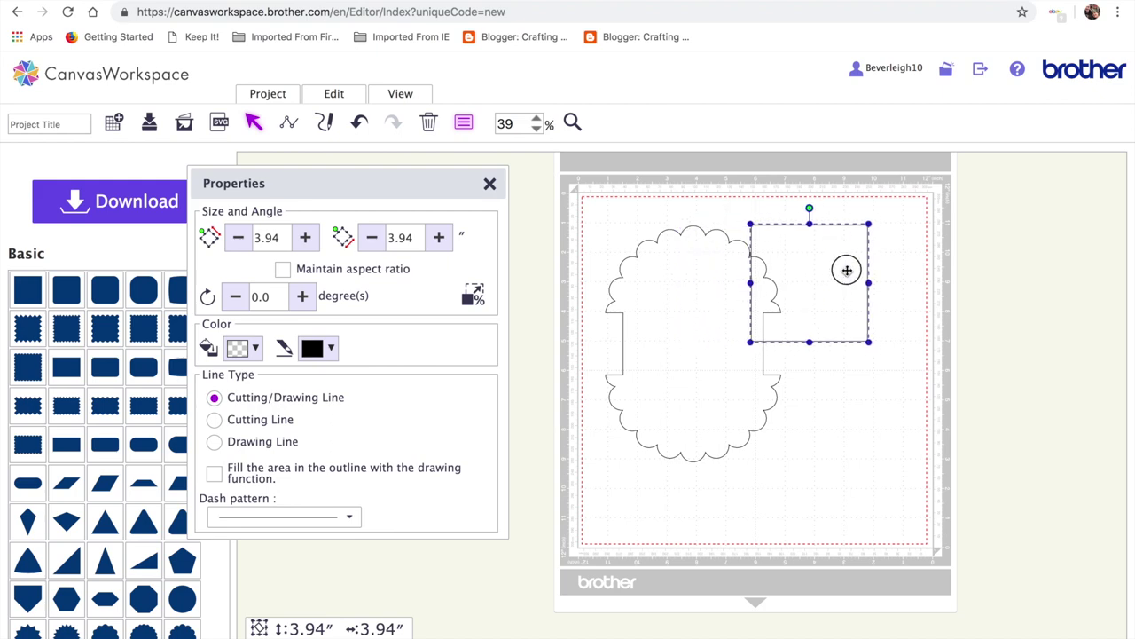
click(702, 346)
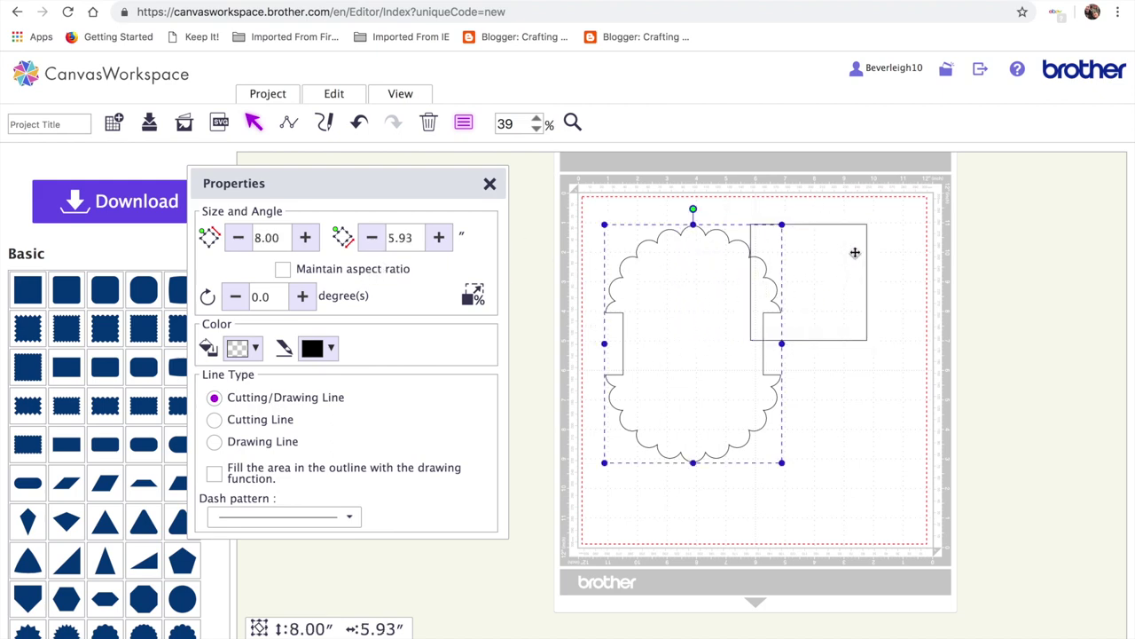
drag(839, 268, 869, 268)
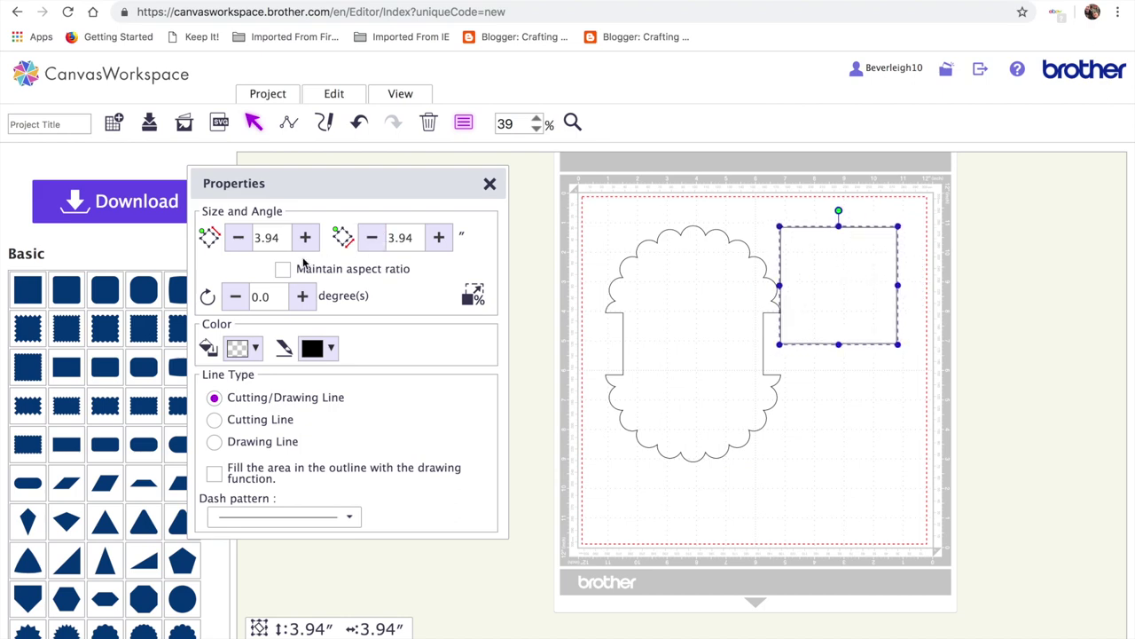
click(271, 236)
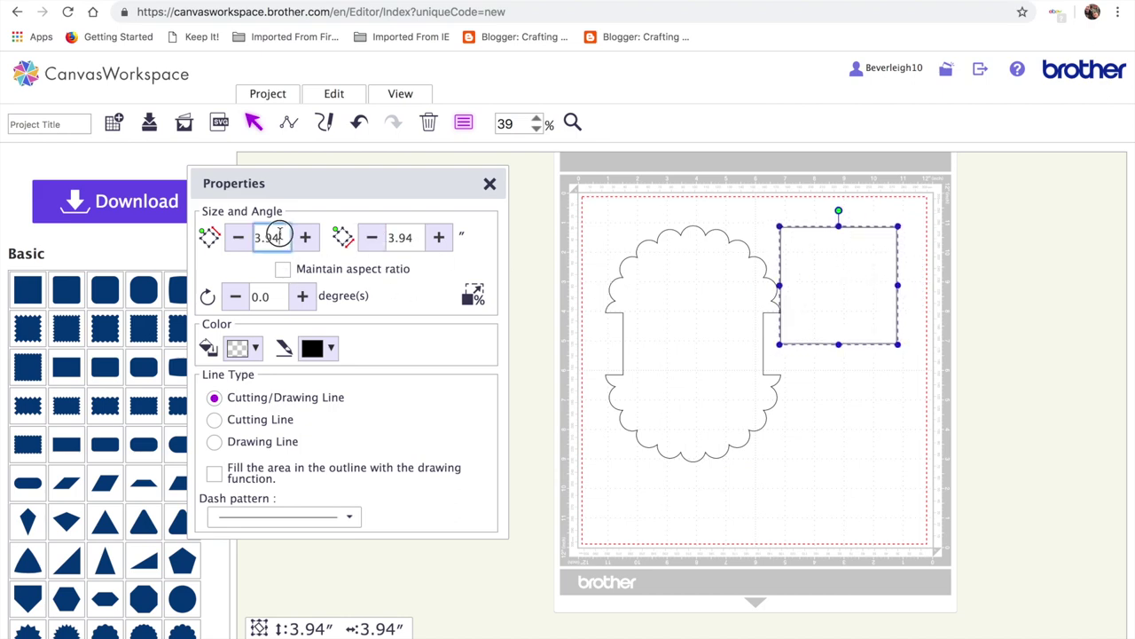
text(4)
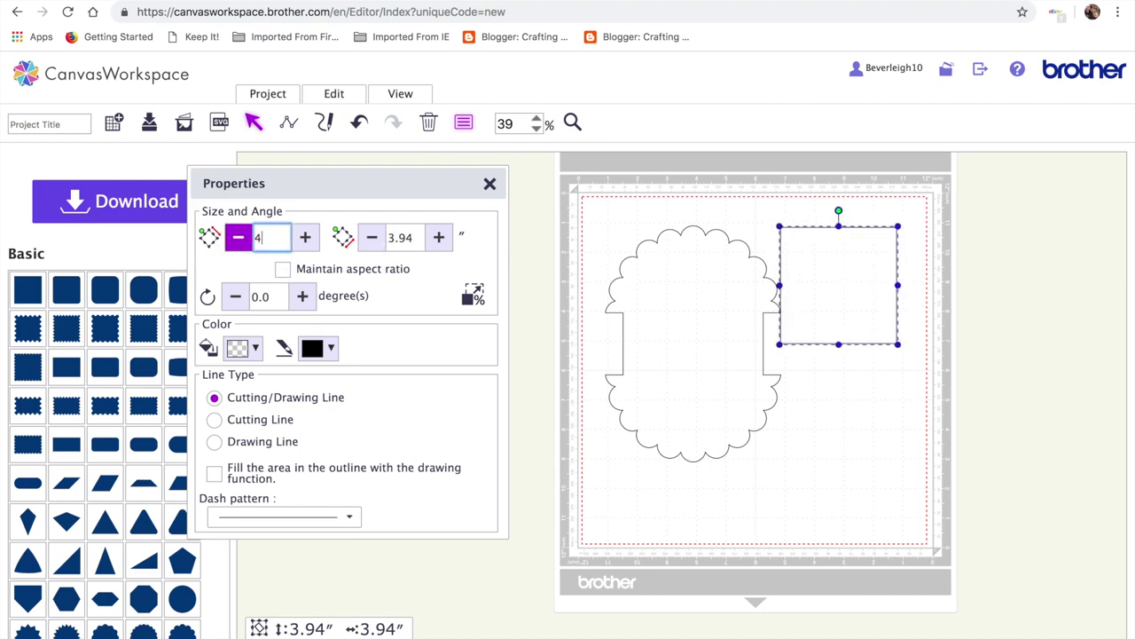
key(Tab)
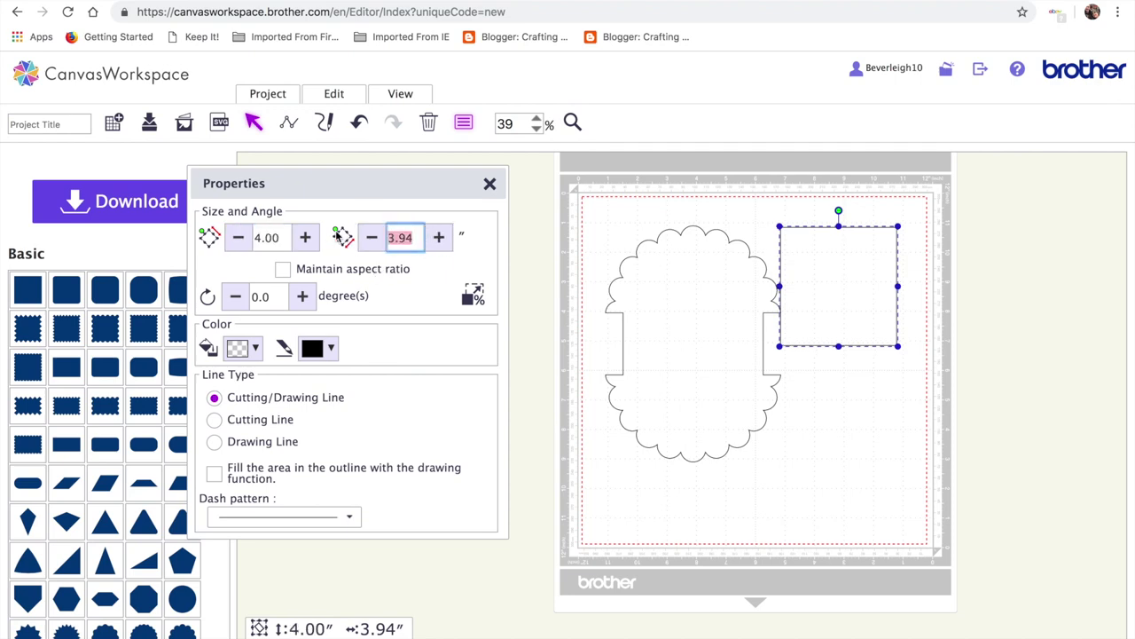
text(5)
key(Return)
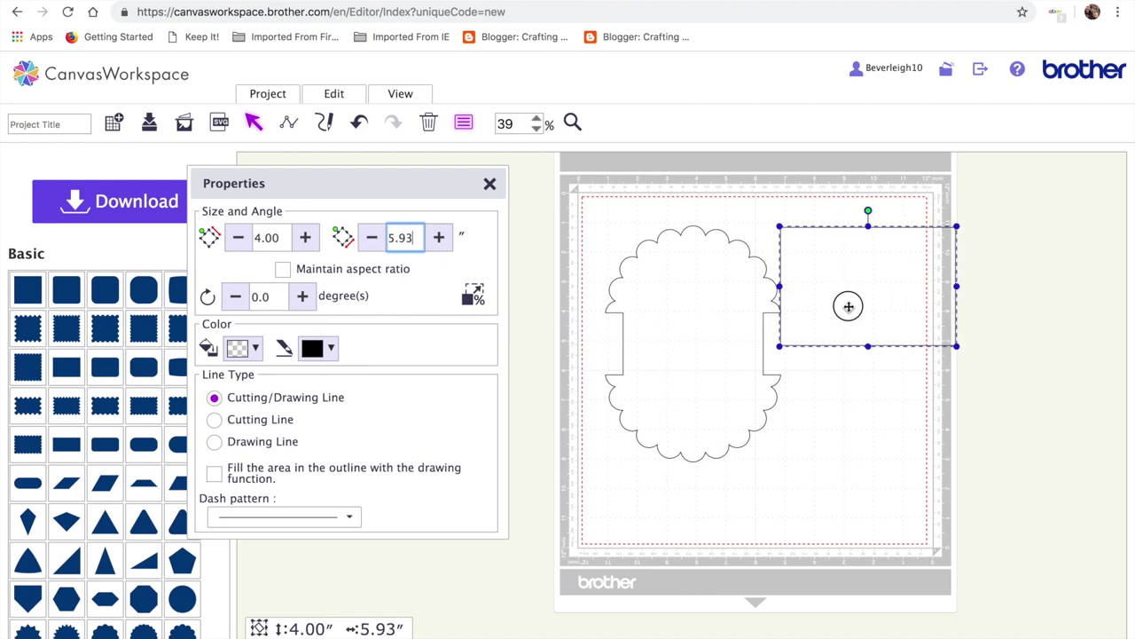
drag(849, 304, 673, 304)
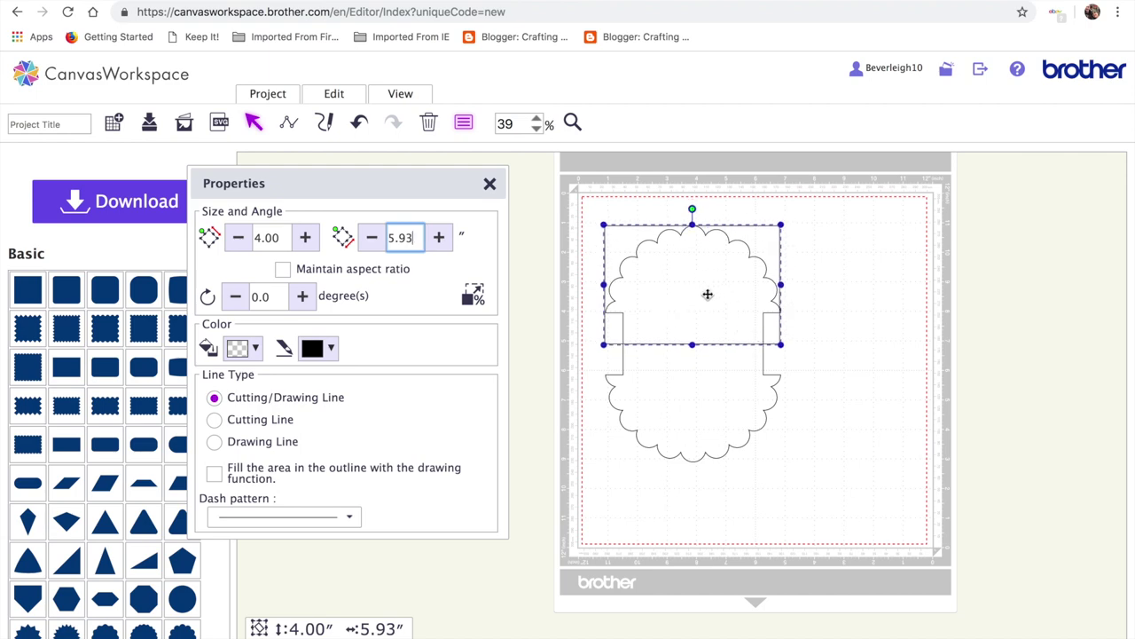
Narrow the rectangle to 4.65″ wide over the card's top half, then zoom in on its right side.
mouse_move(704, 304)
mouse_down()
mouse_move(707, 315)
mouse_move(704, 305)
mouse_up()
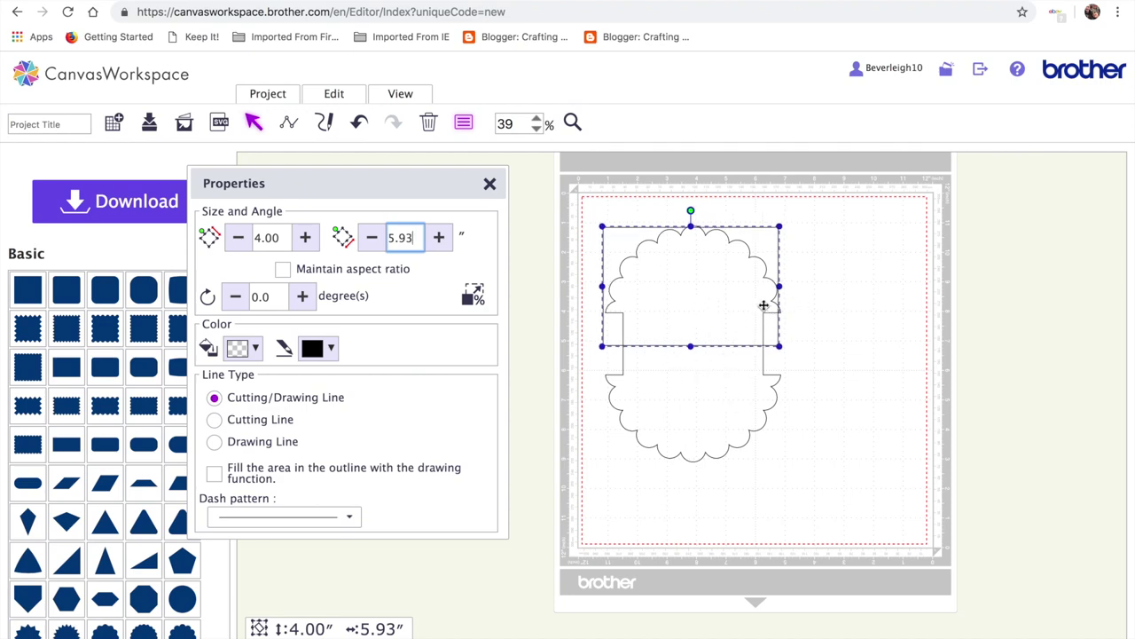
drag(779, 286, 762, 286)
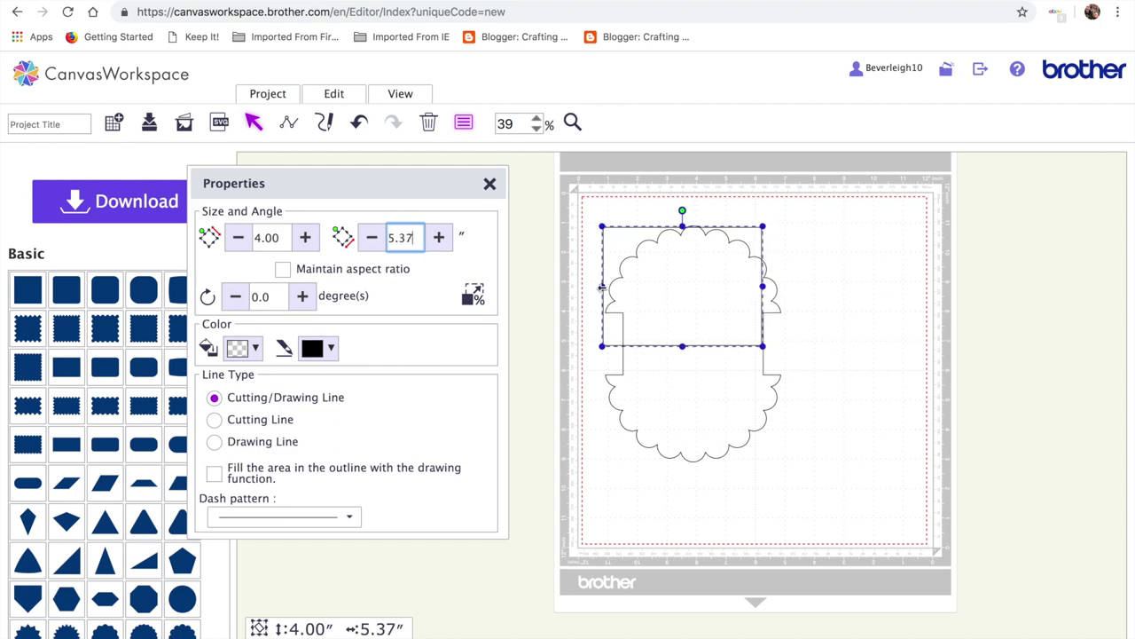
drag(602, 286, 625, 287)
click(868, 540)
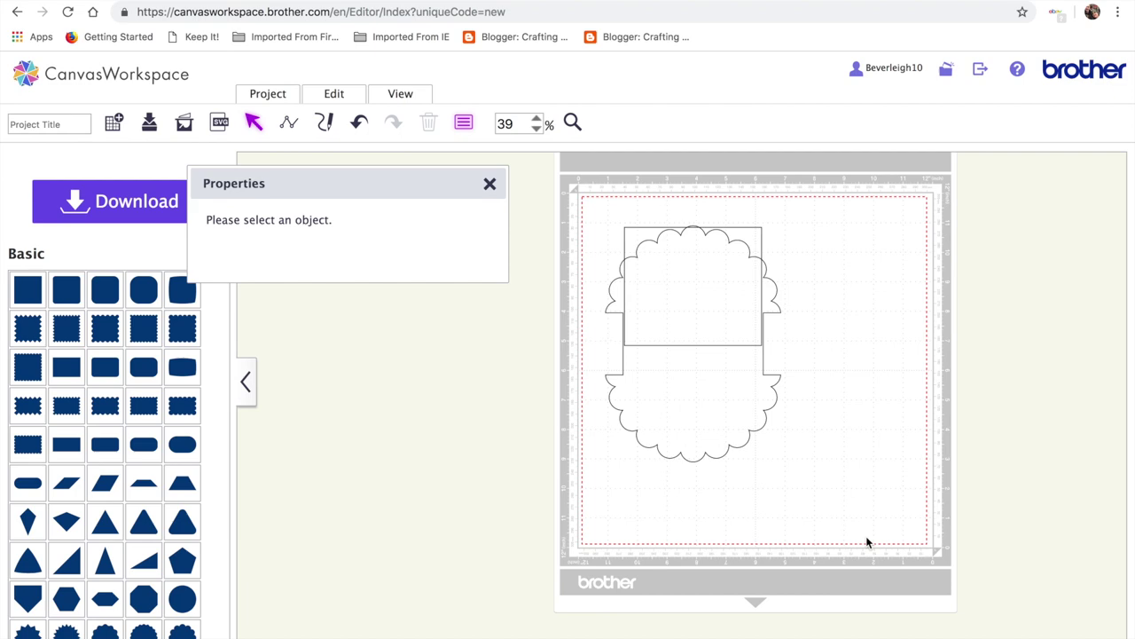
click(712, 325)
click(809, 464)
click(572, 122)
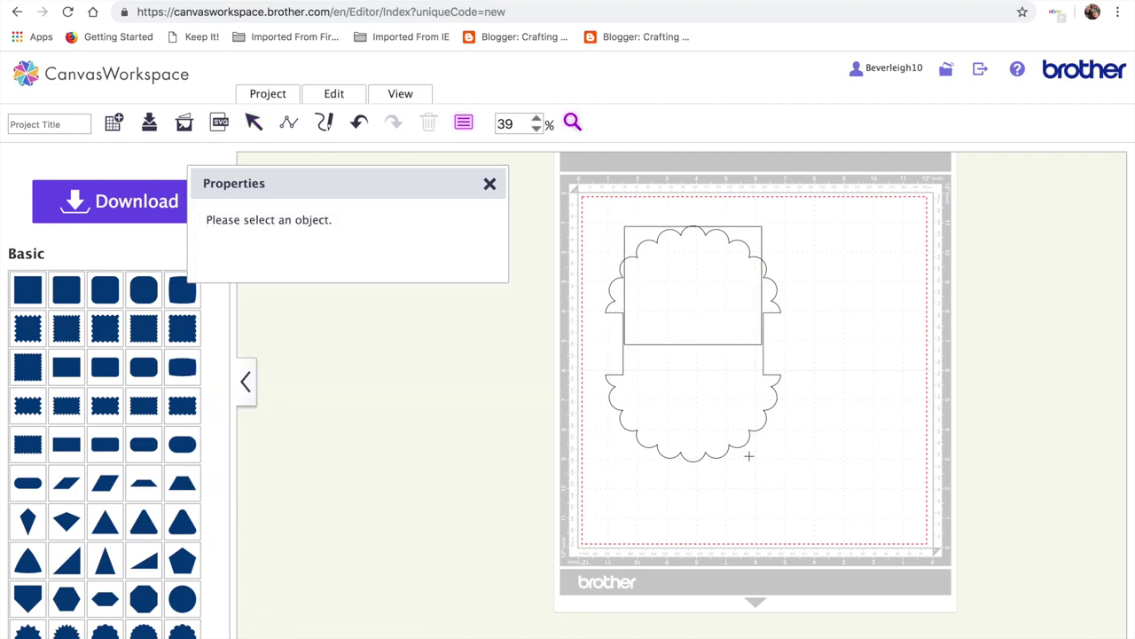
drag(748, 456, 685, 296)
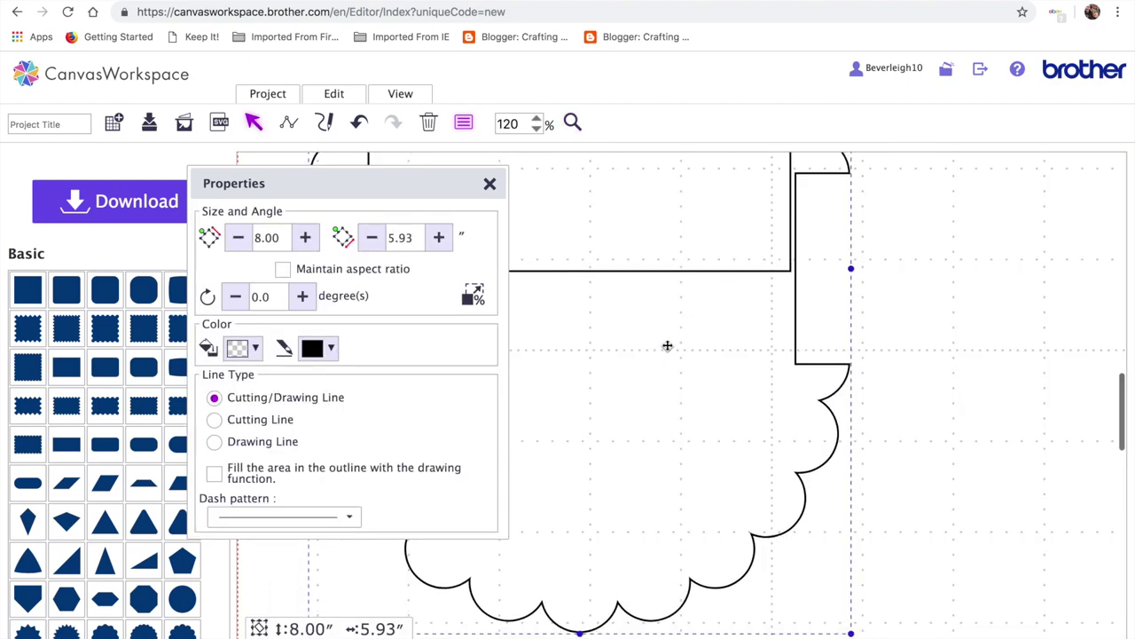
Pan the close-up of the rectangle between the card's scalloped sides and move the Properties panel aside.
scroll(667, 345, left, 5)
scroll(667, 345, up, 2)
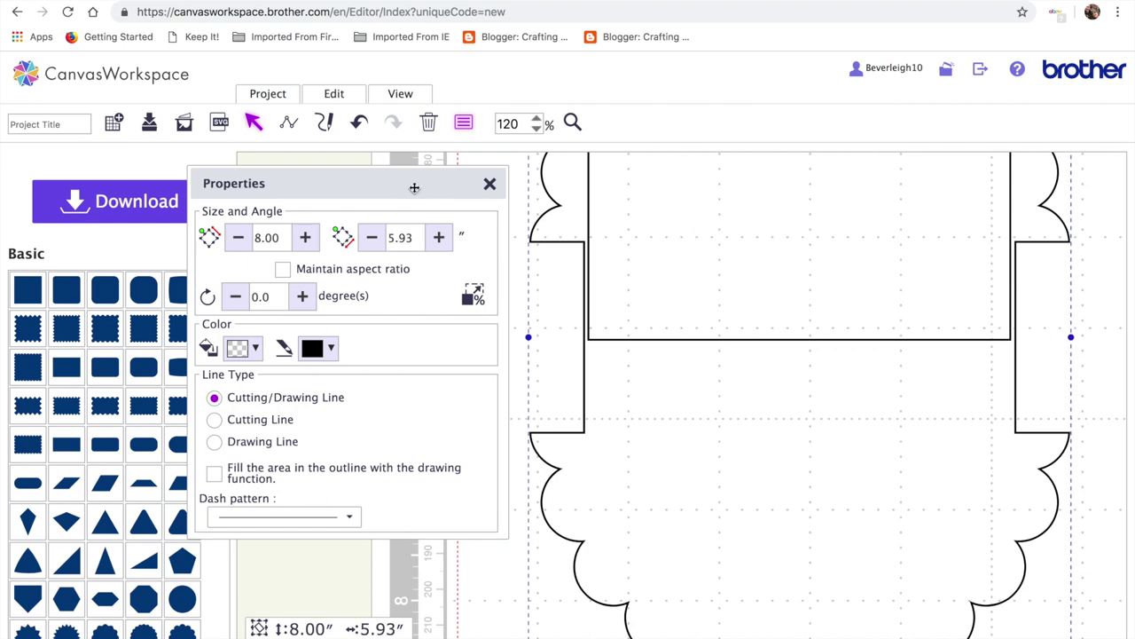
drag(414, 187, 339, 187)
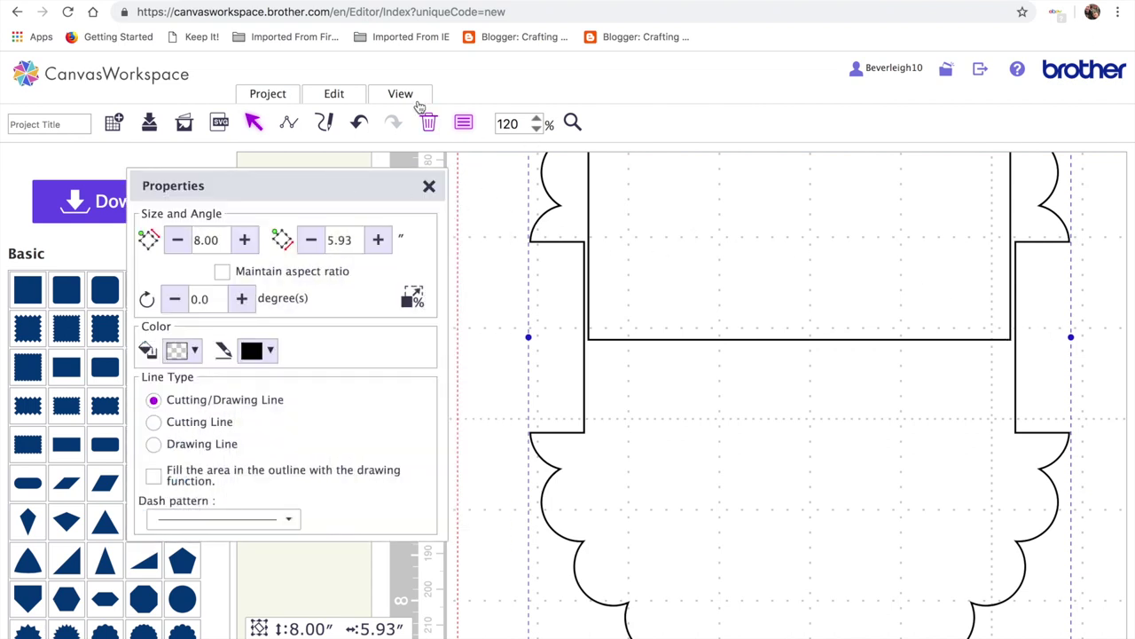
Fit the mat in view and align the rectangle and scalloped card along their top edges.
click(404, 94)
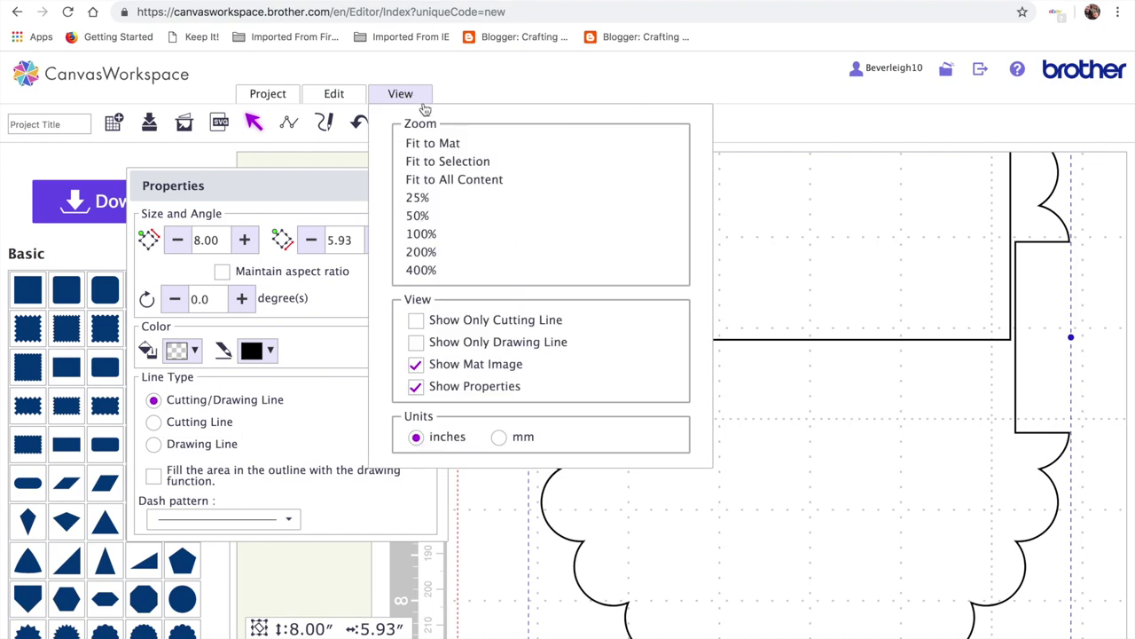
click(437, 145)
click(793, 399)
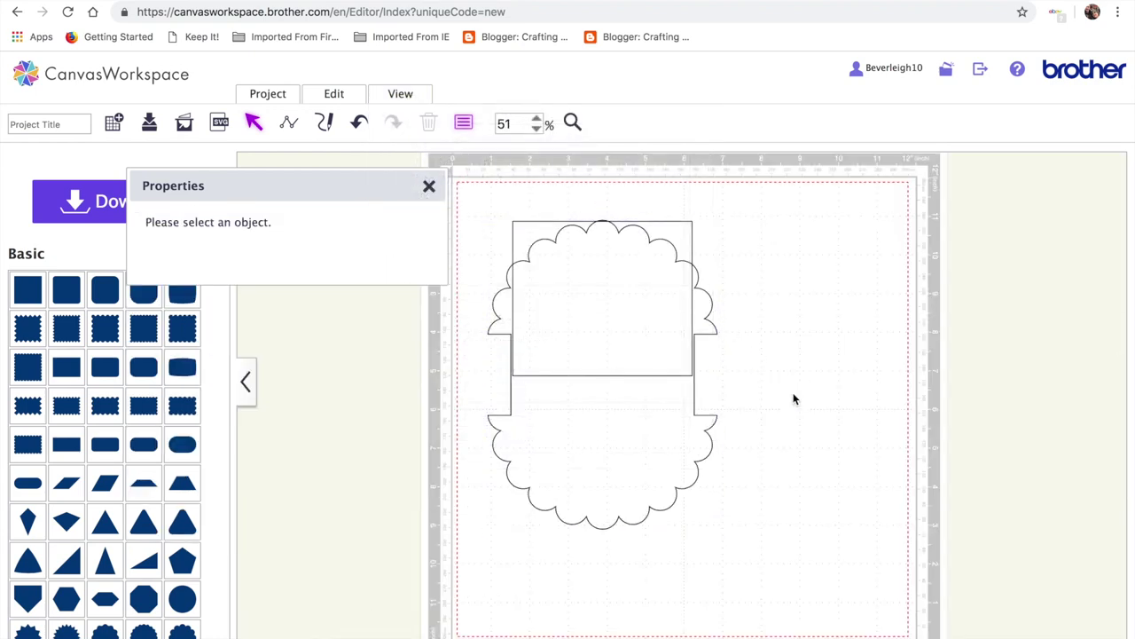
click(597, 334)
shift+click(615, 459)
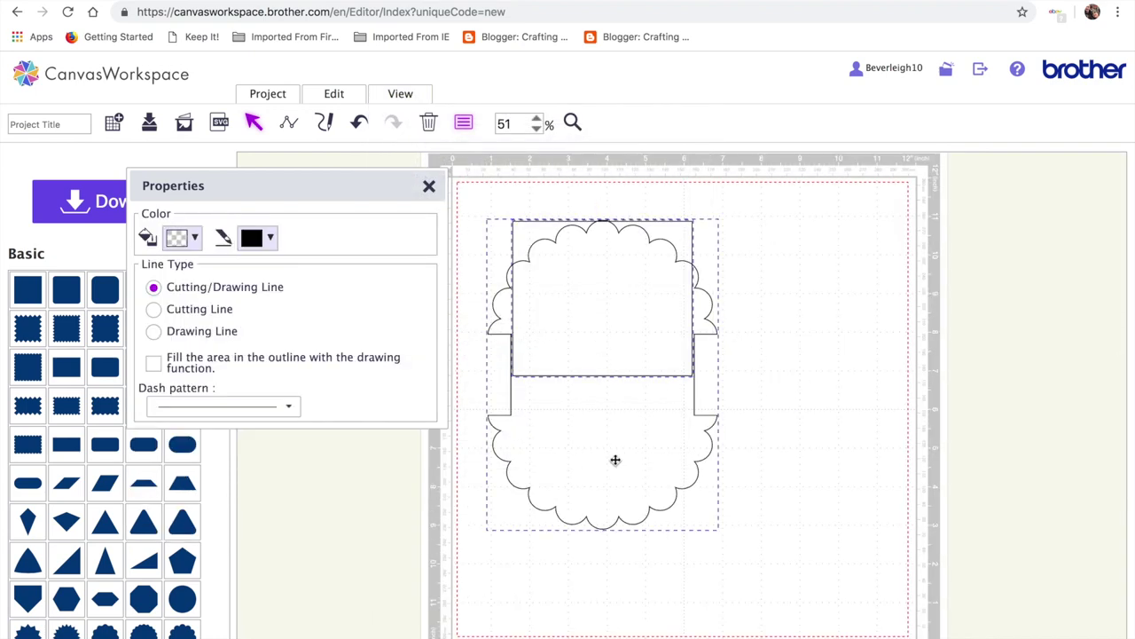
click(340, 95)
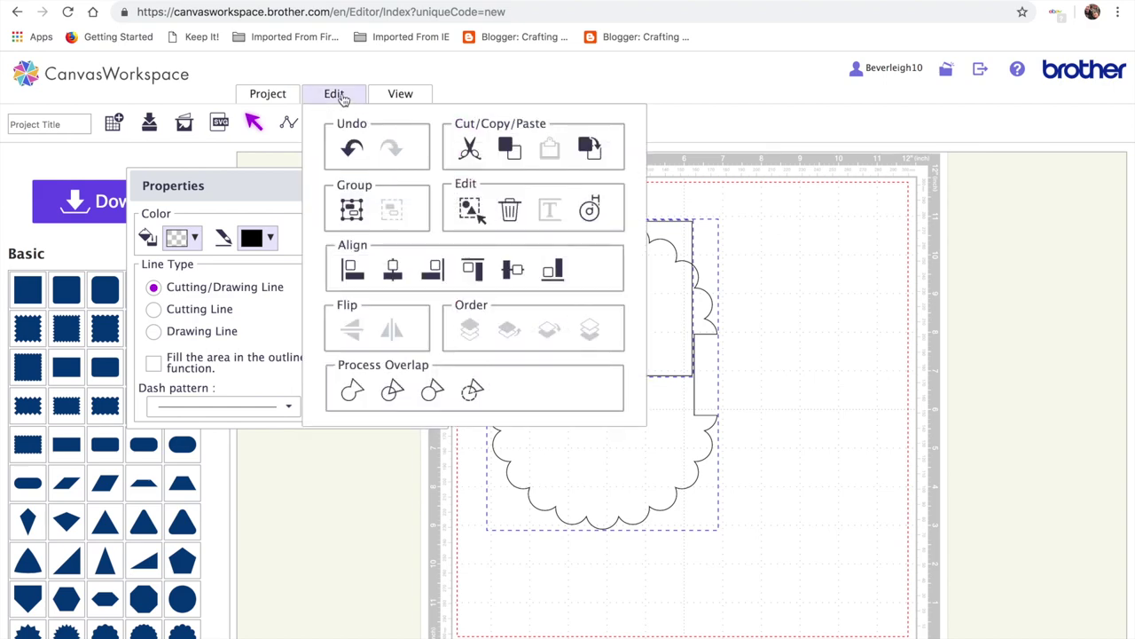
click(470, 271)
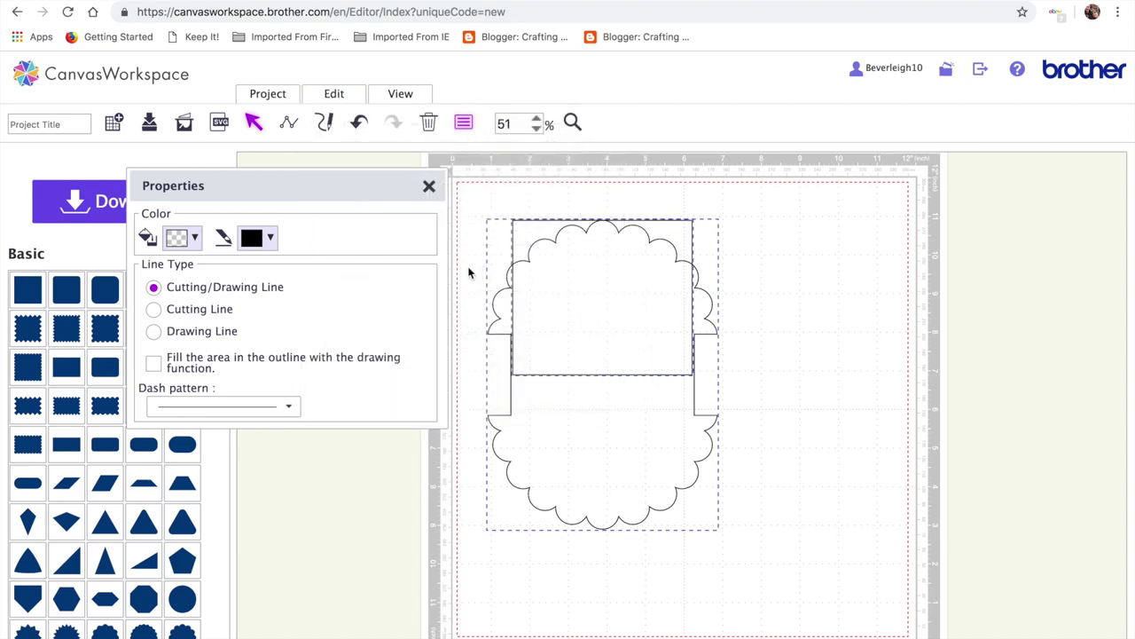
Centre the rectangle horizontally on the scalloped card, then select the rectangle for point editing.
click(829, 383)
click(657, 337)
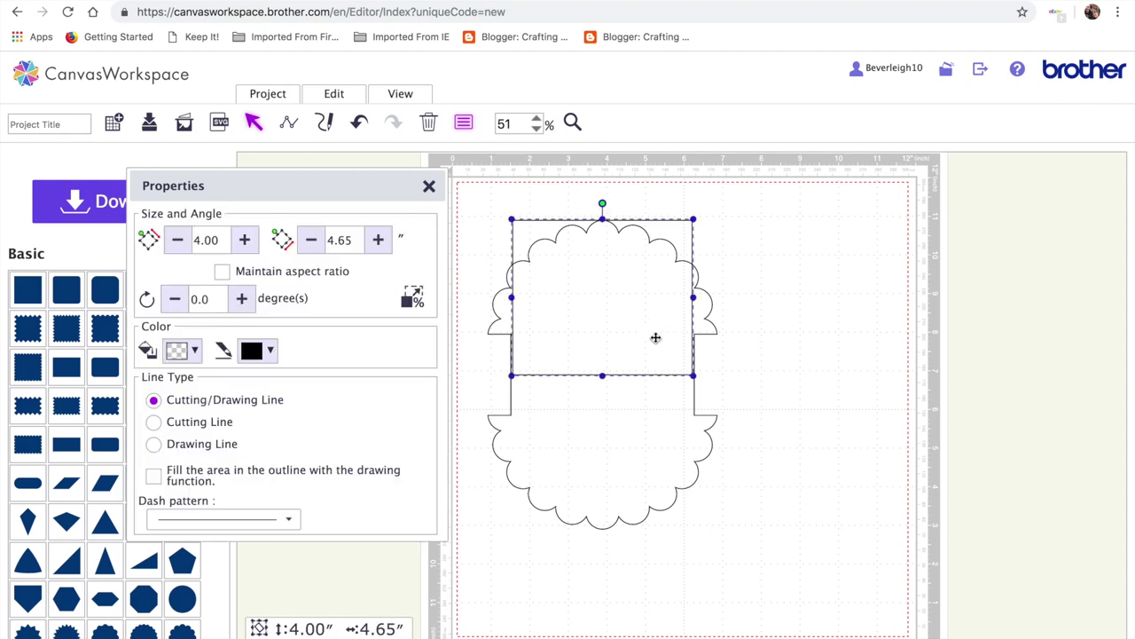
shift+click(636, 449)
click(344, 94)
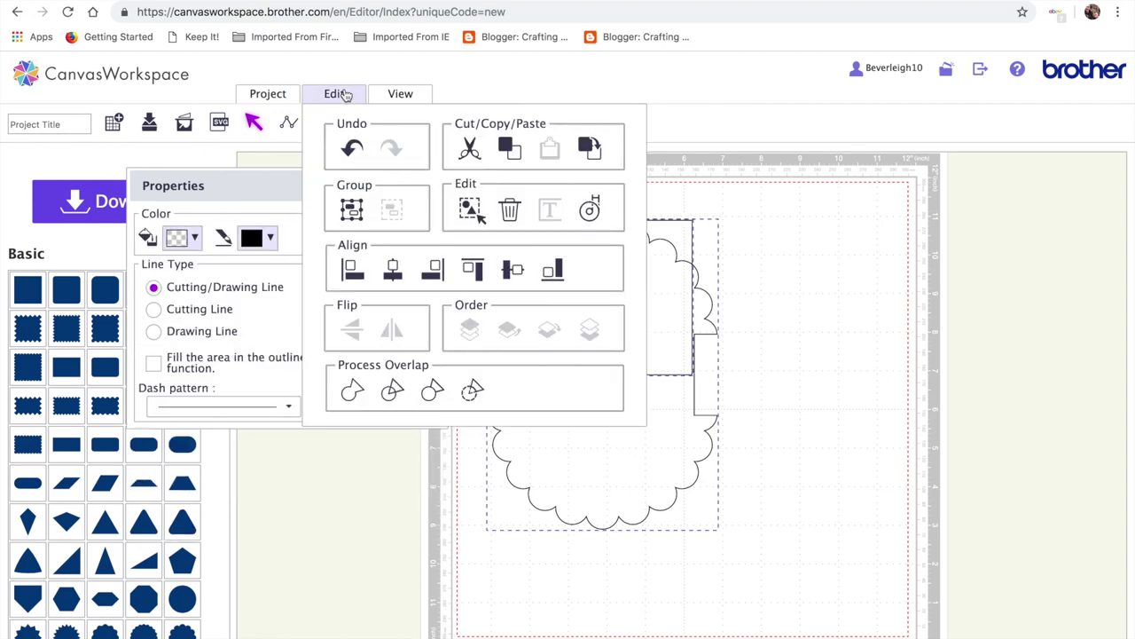
click(393, 271)
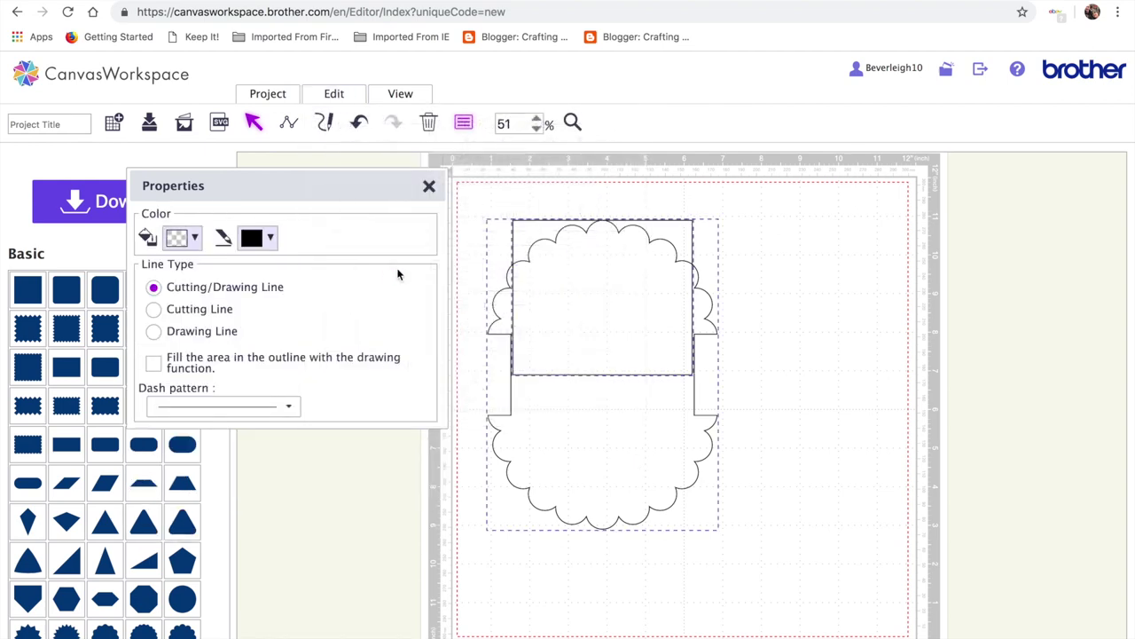
click(772, 426)
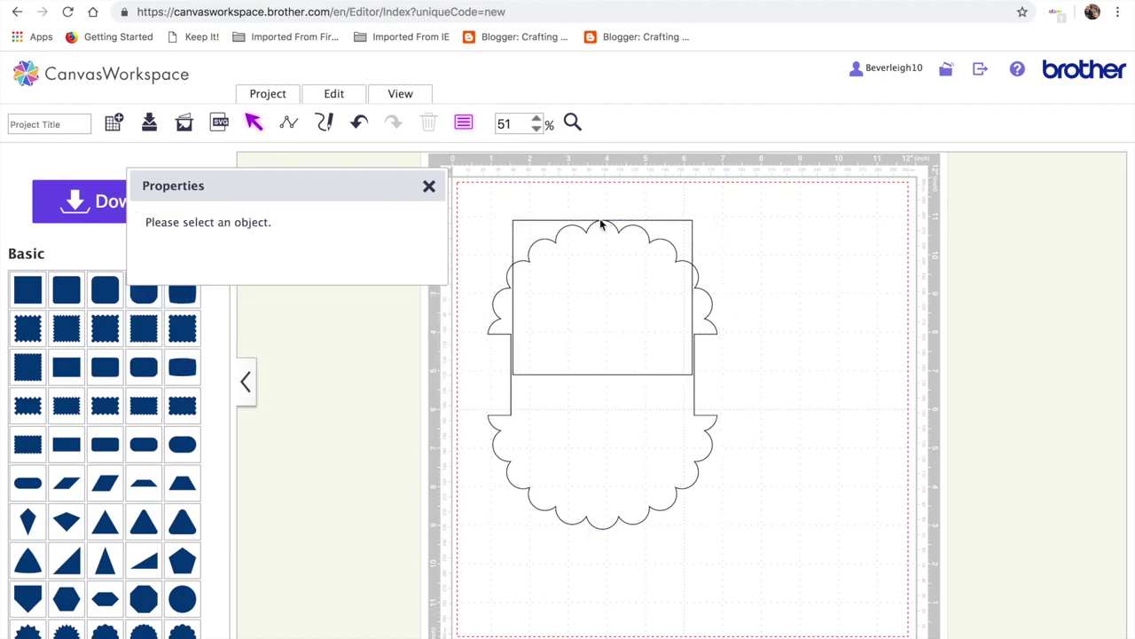
click(595, 320)
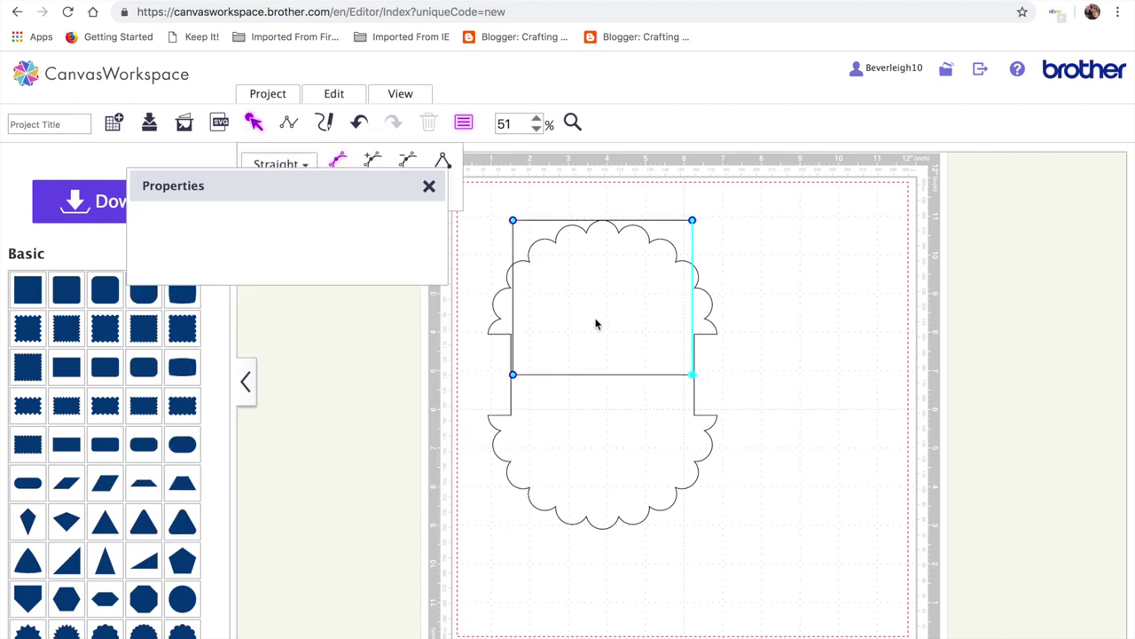
Delete the rectangle's top-right and top-left points, leaving only its bottom horizontal line.
click(513, 222)
click(693, 220)
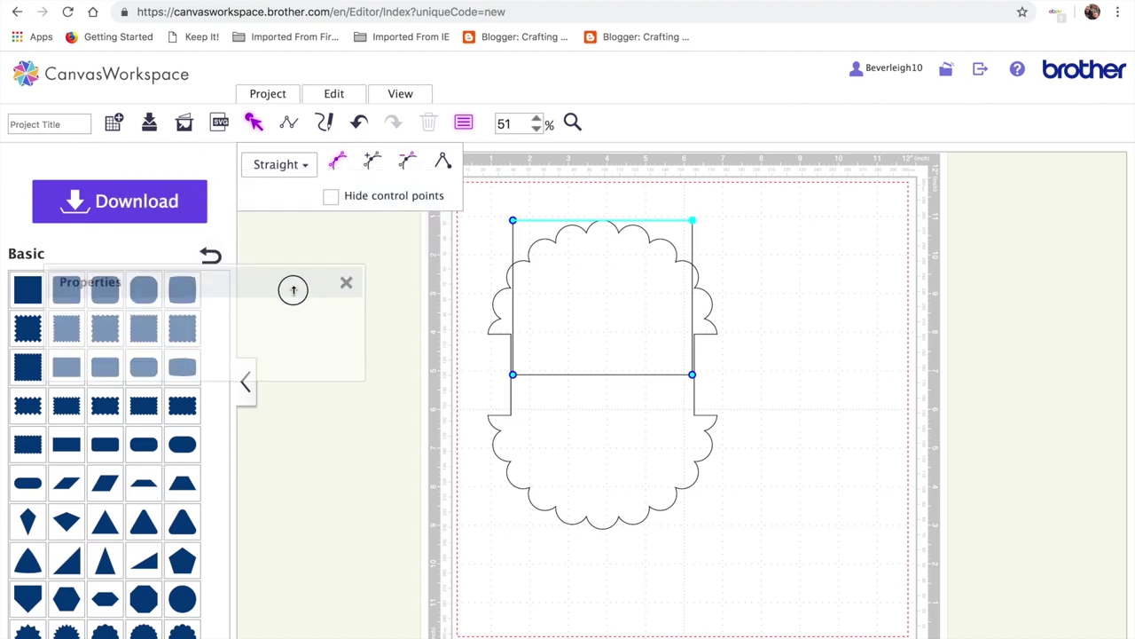
click(407, 164)
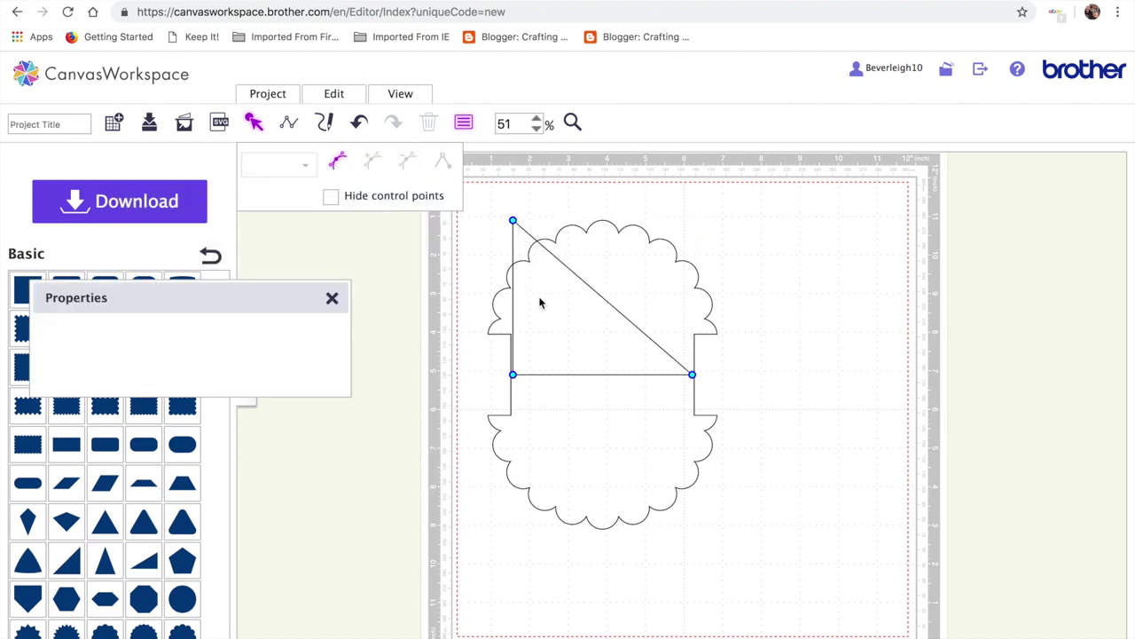
click(513, 376)
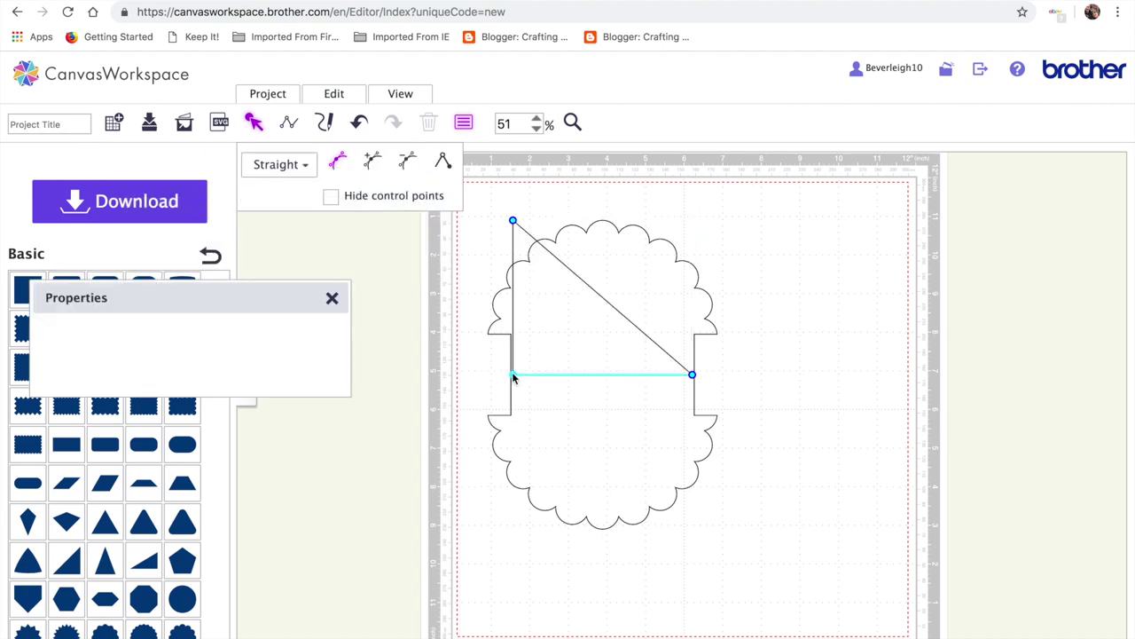
click(513, 225)
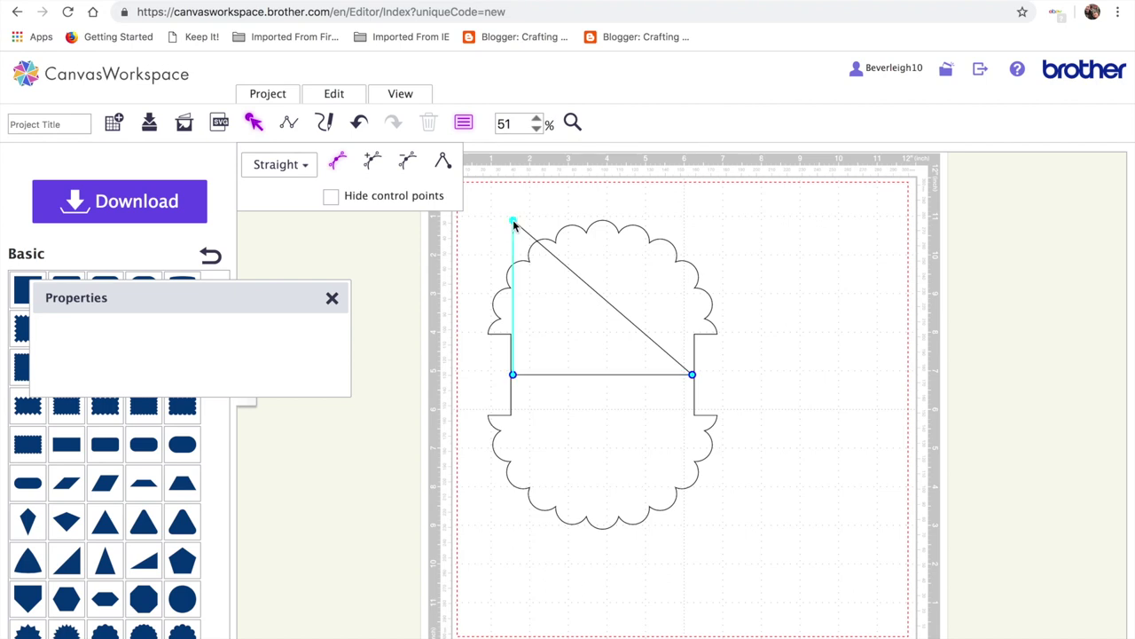
click(407, 161)
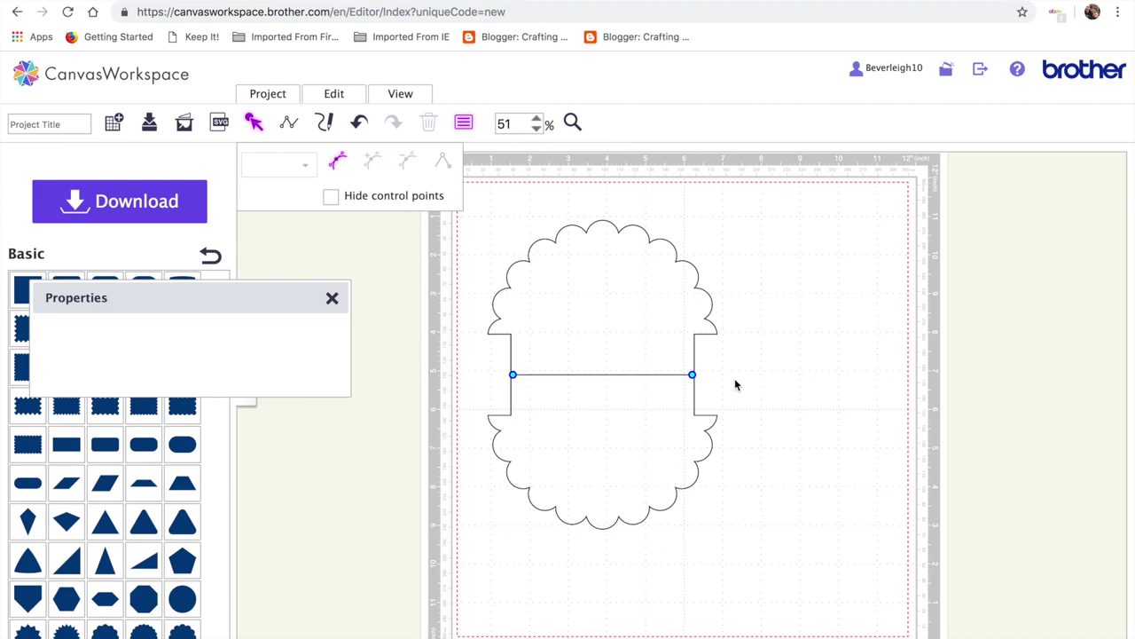
Give the horizontal line a dashed pattern and zoom in on the card's left side.
click(571, 124)
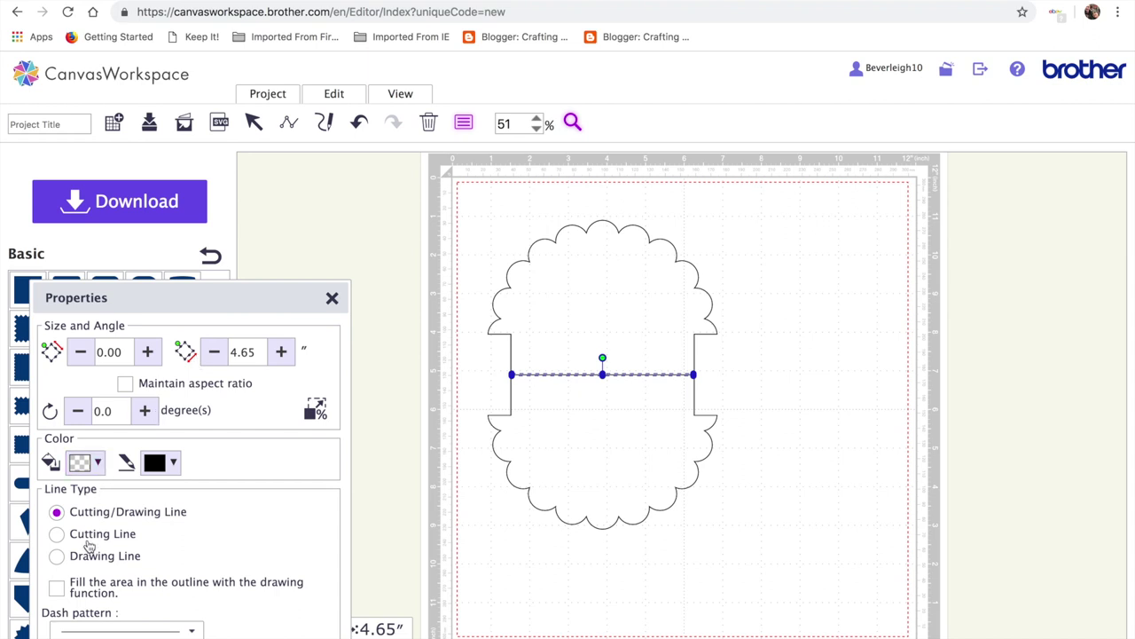
click(192, 629)
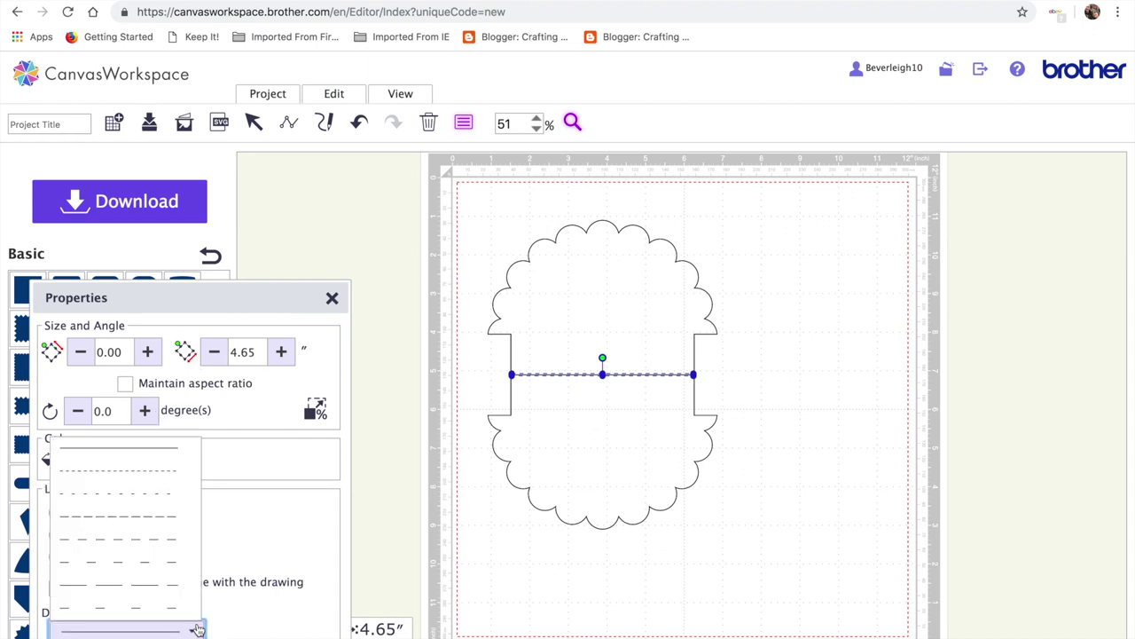
click(152, 493)
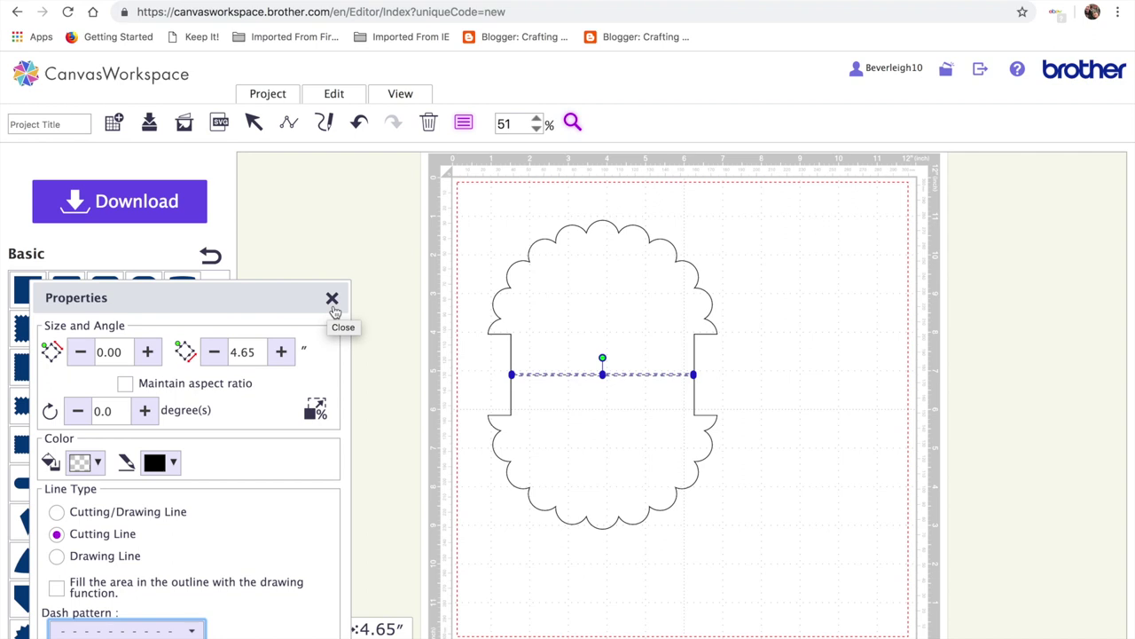
click(427, 393)
click(254, 123)
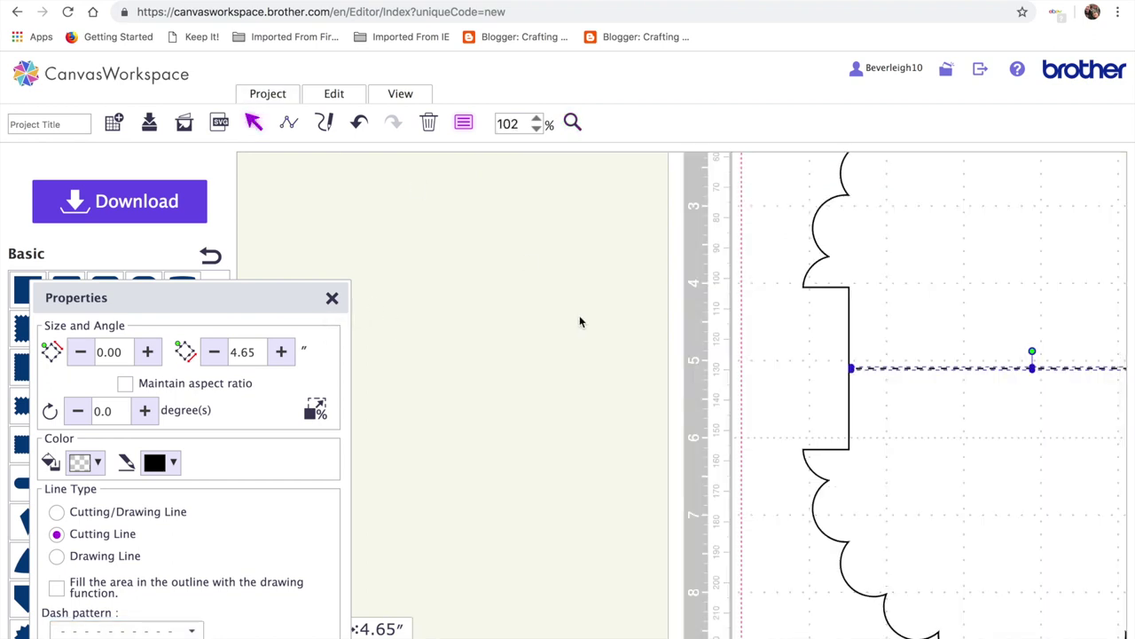
scroll(579, 315, right, 6)
click(1014, 370)
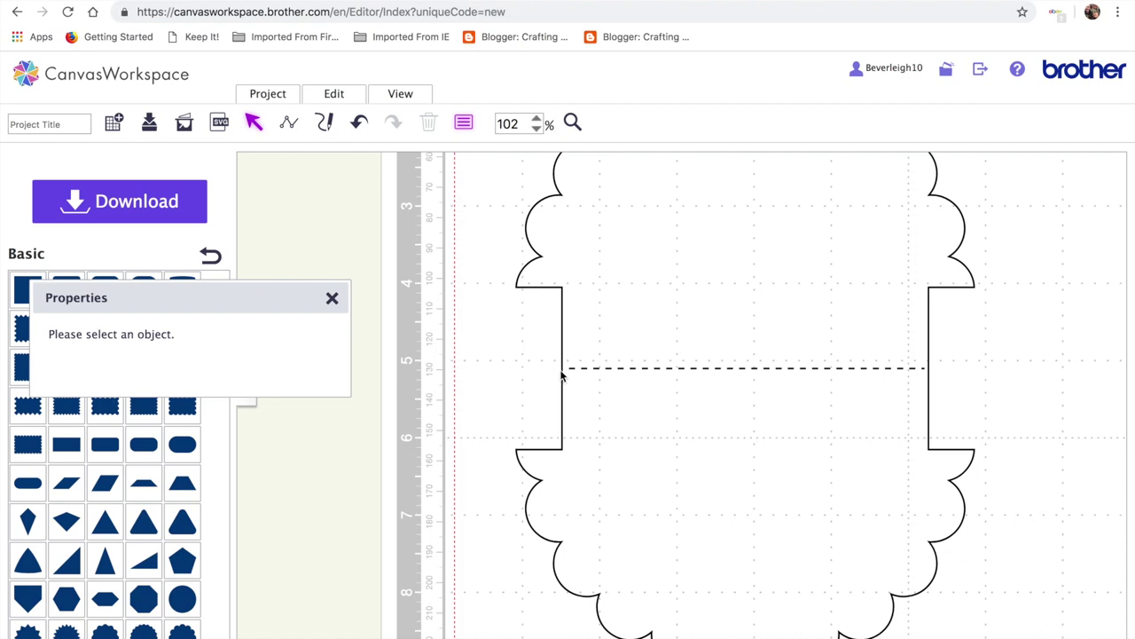
scroll(540, 270, up, 3)
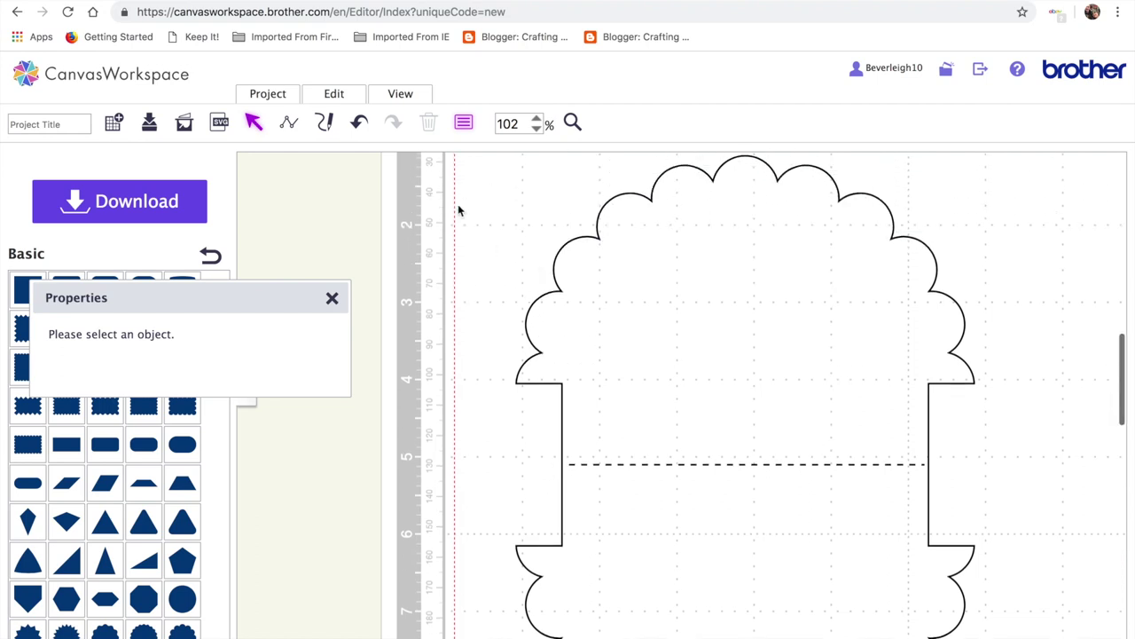
click(400, 96)
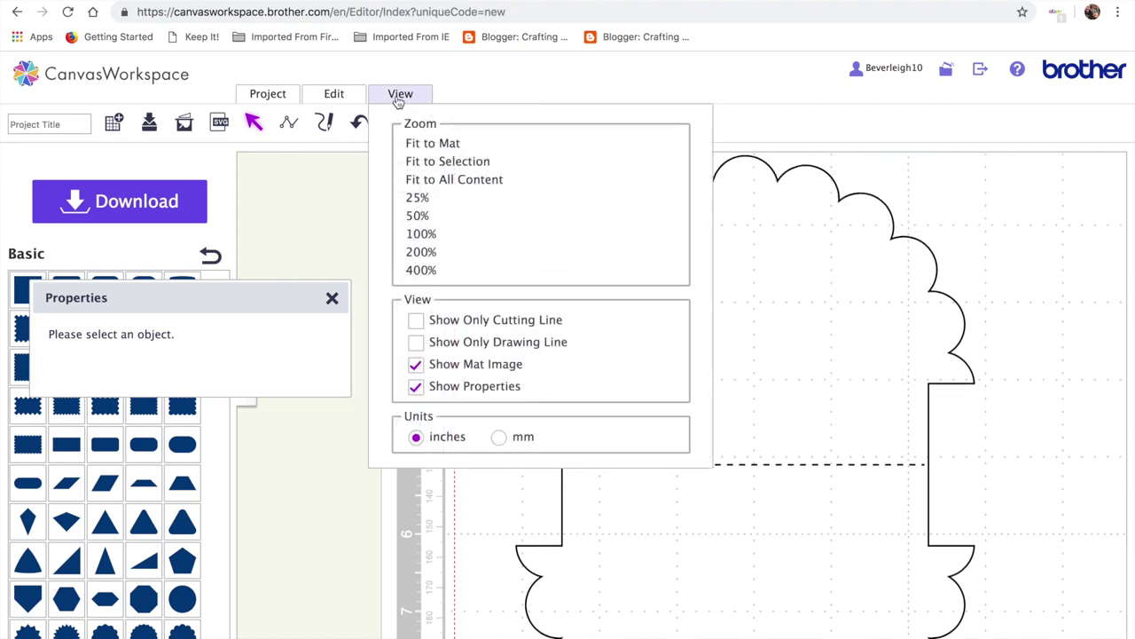
Fit the mat to view and group the scalloped card outline with its dashed fold line.
click(412, 144)
drag(470, 199, 800, 559)
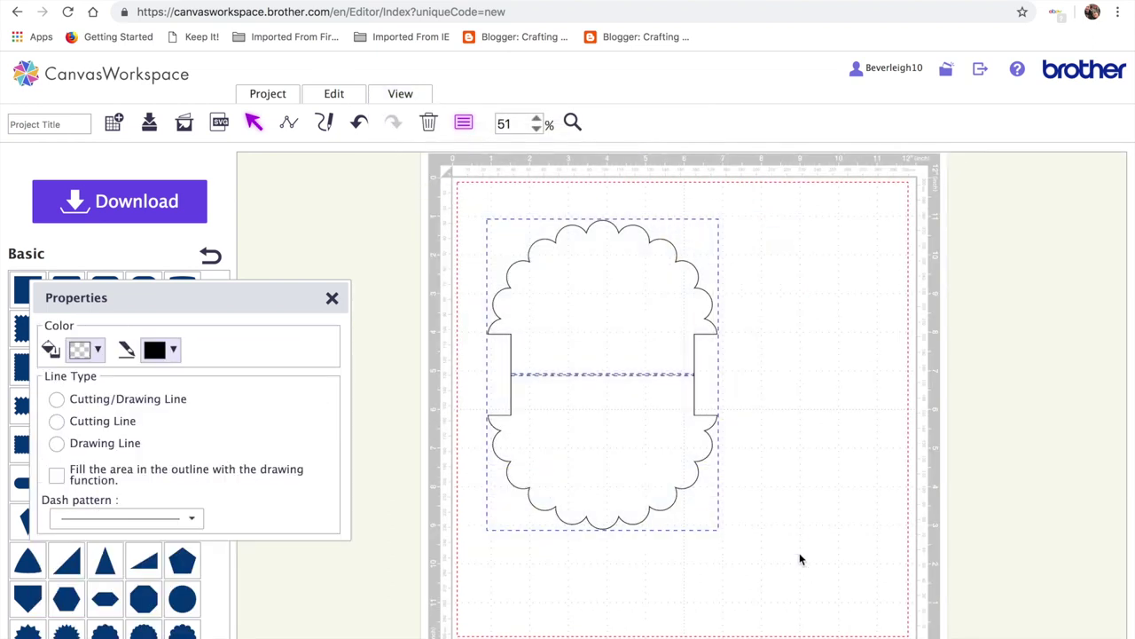
click(333, 95)
click(353, 211)
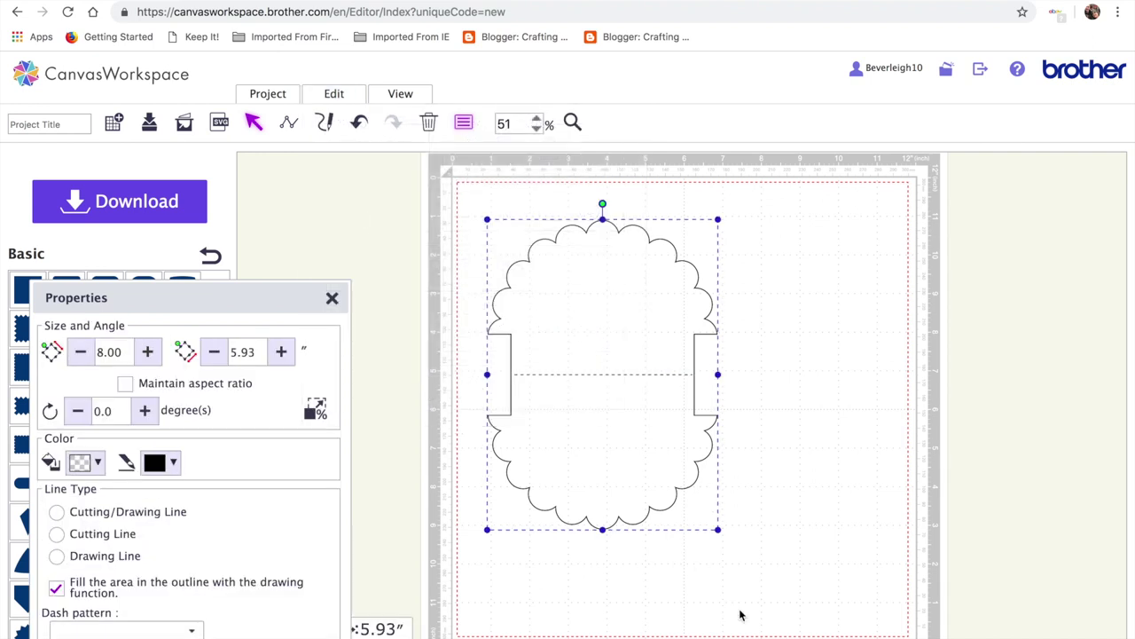
click(770, 621)
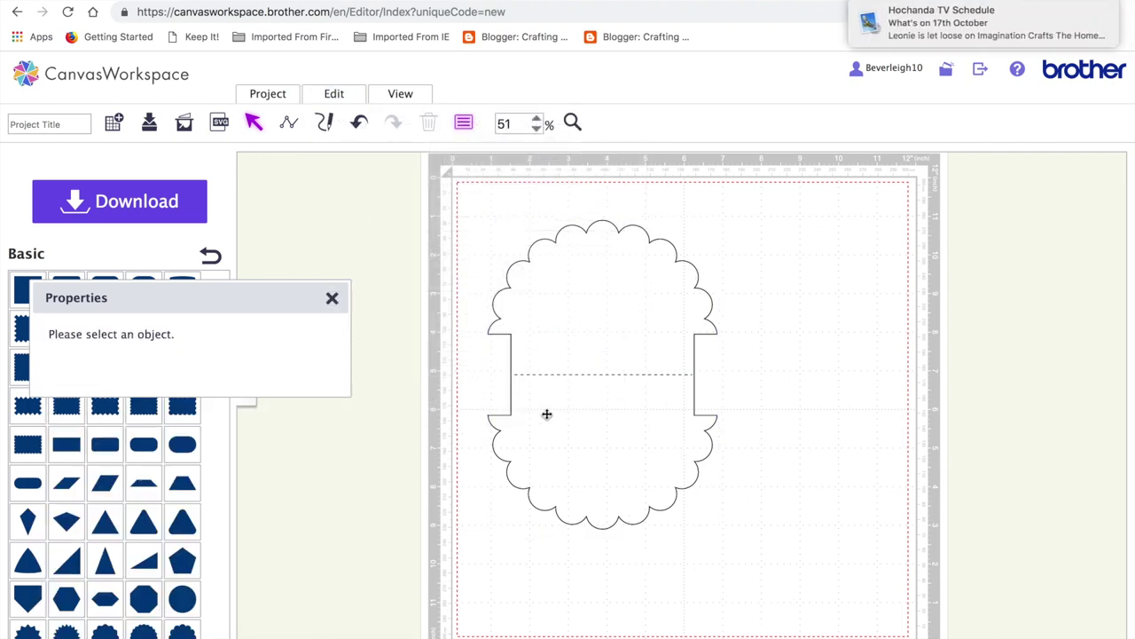
drag(283, 300, 328, 196)
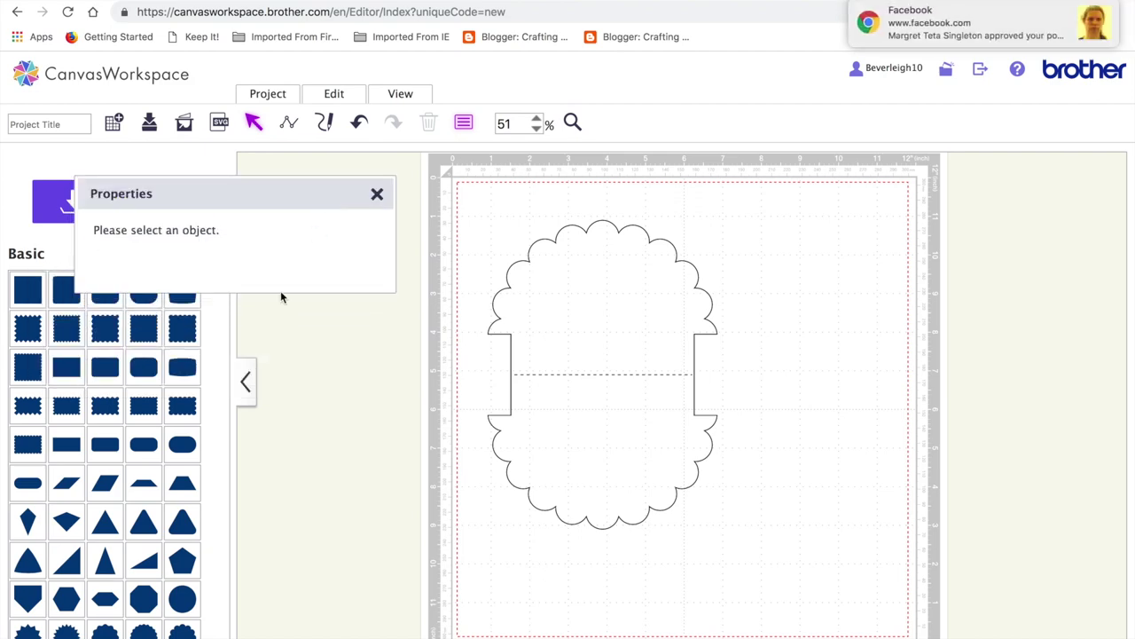
click(615, 384)
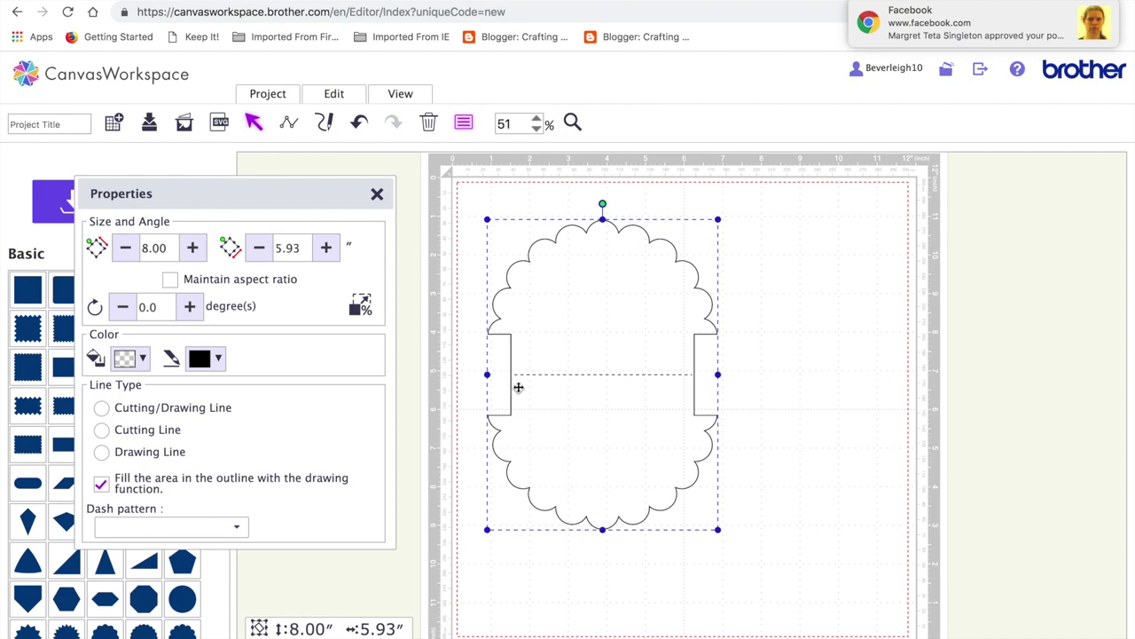
click(778, 399)
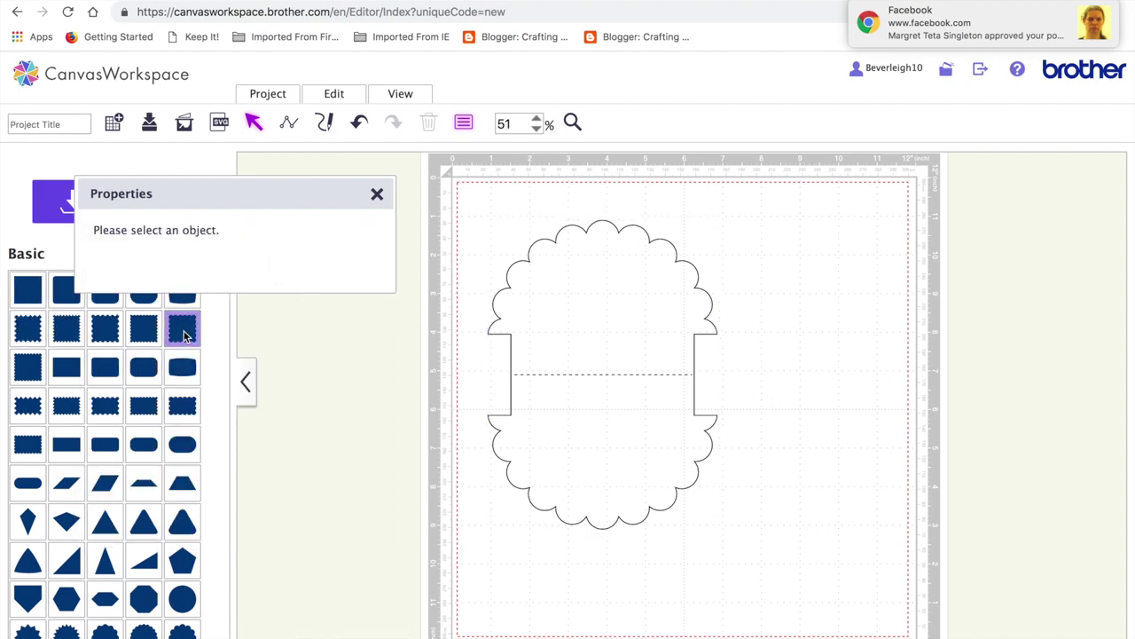
Add a scalloped square, drag it onto the card and roughly resize it.
click(183, 333)
drag(522, 256, 582, 361)
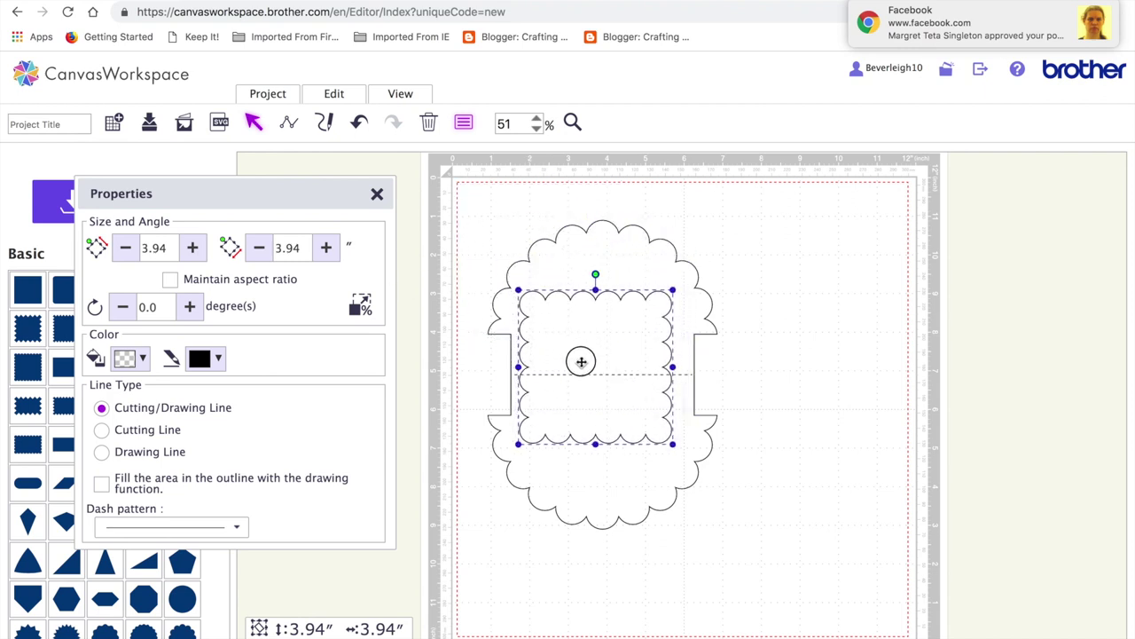
drag(673, 368, 684, 369)
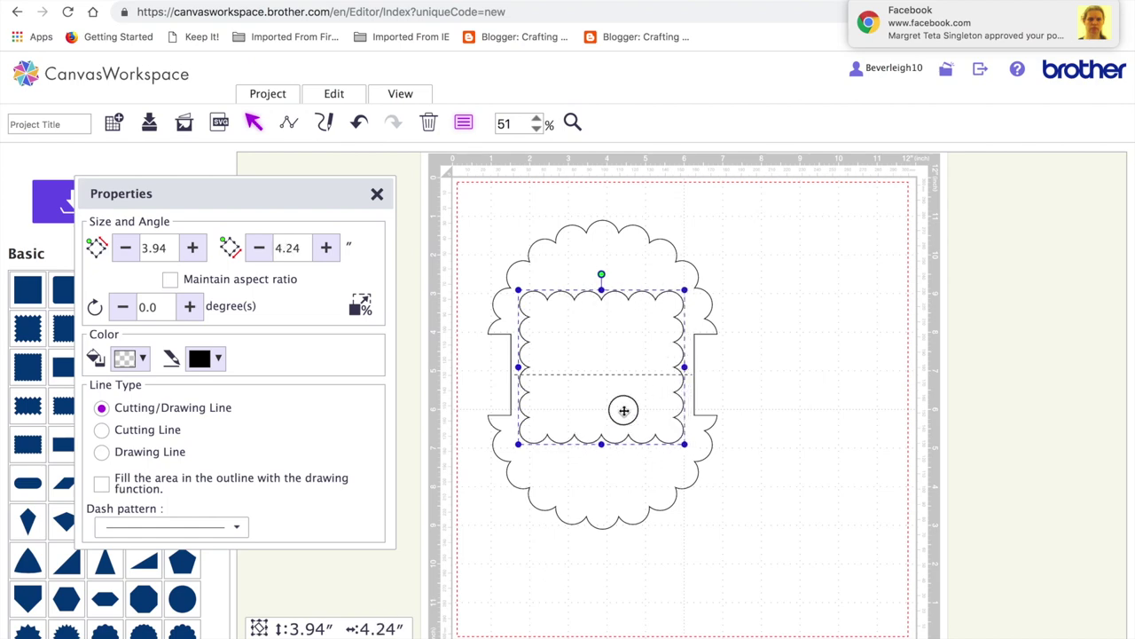
drag(603, 448, 601, 453)
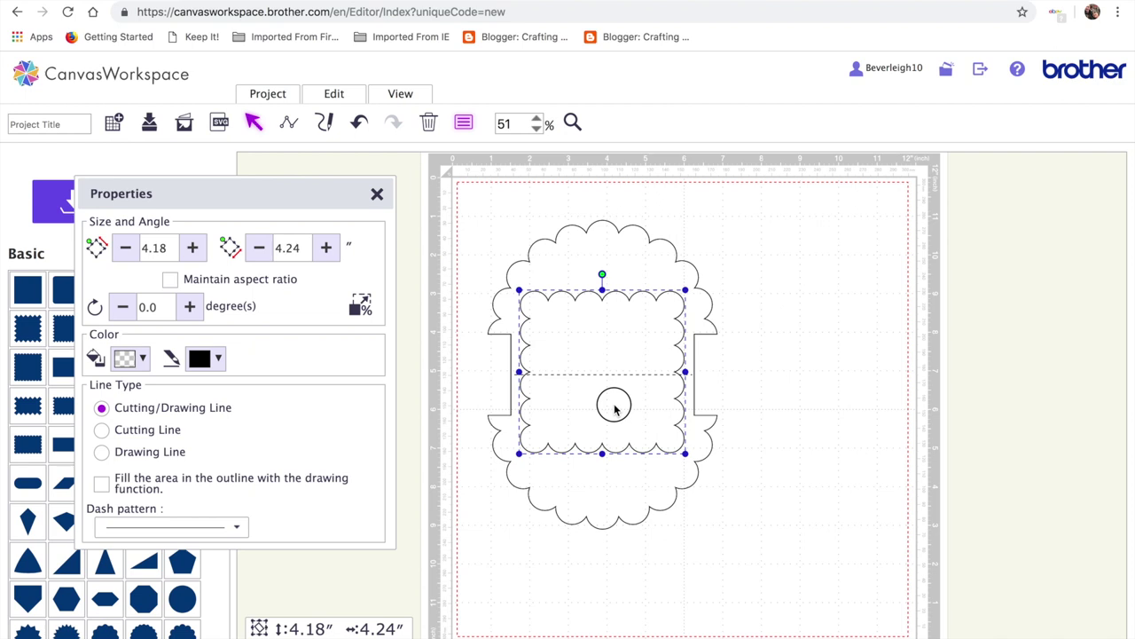
Set the scalloped square's height and width to exactly 4.25 inches.
double_click(163, 247)
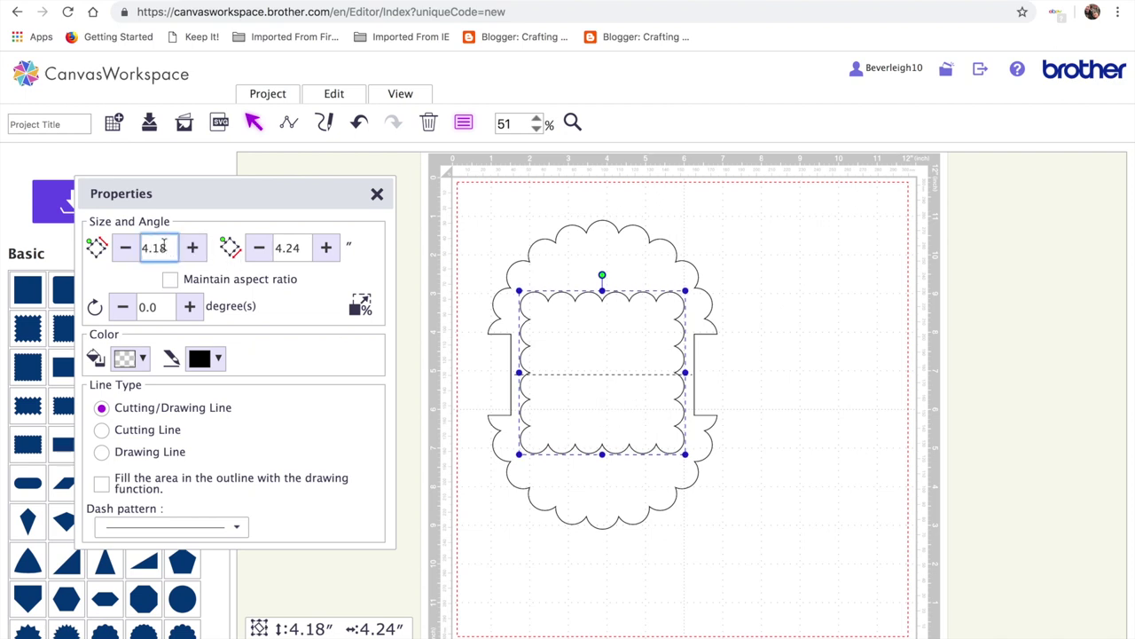
click(170, 280)
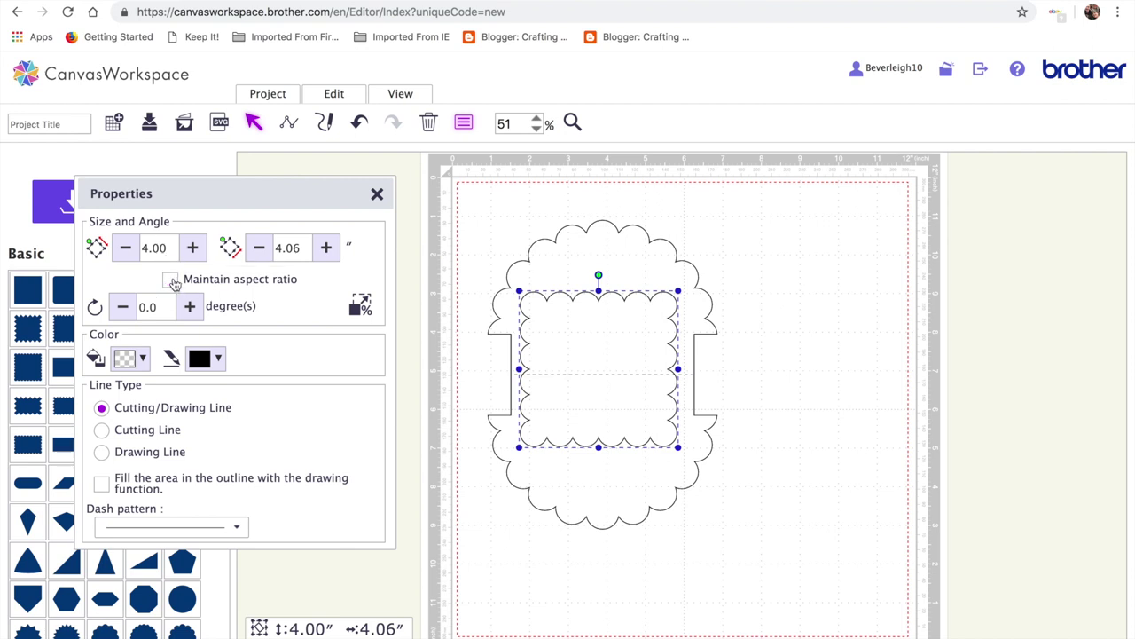
click(165, 249)
key(BackSpace)
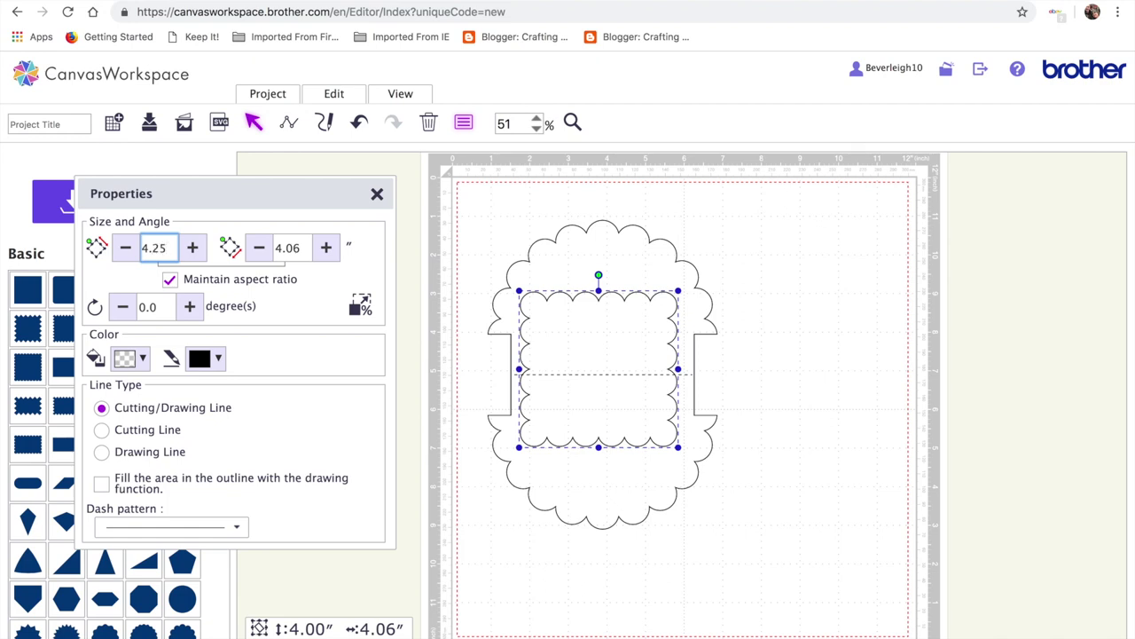
key(Return)
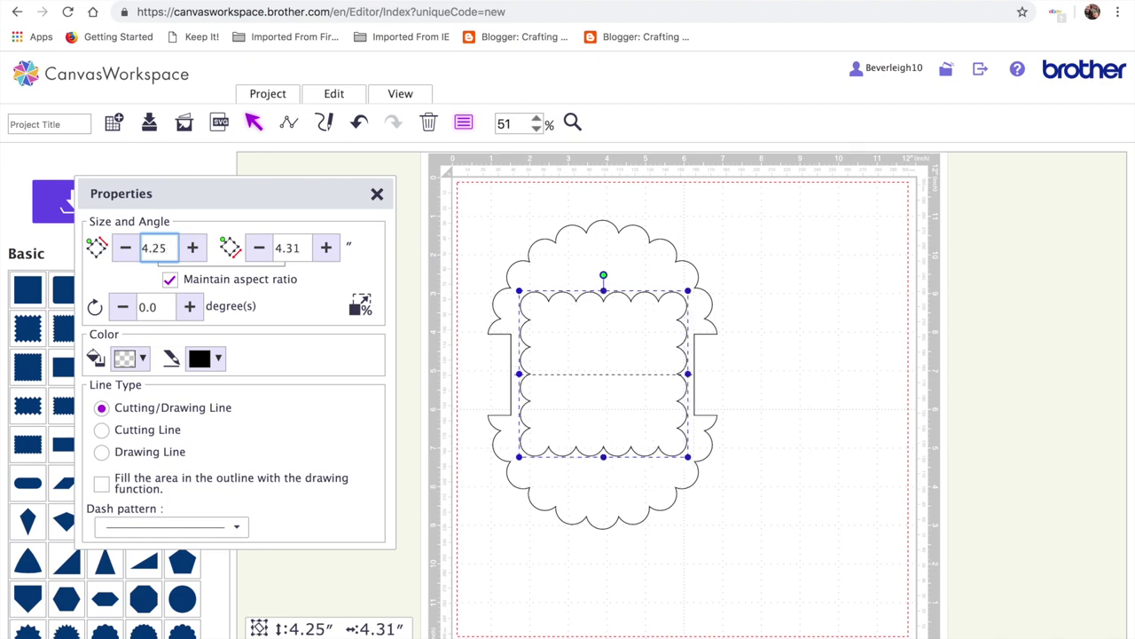
click(292, 248)
click(171, 281)
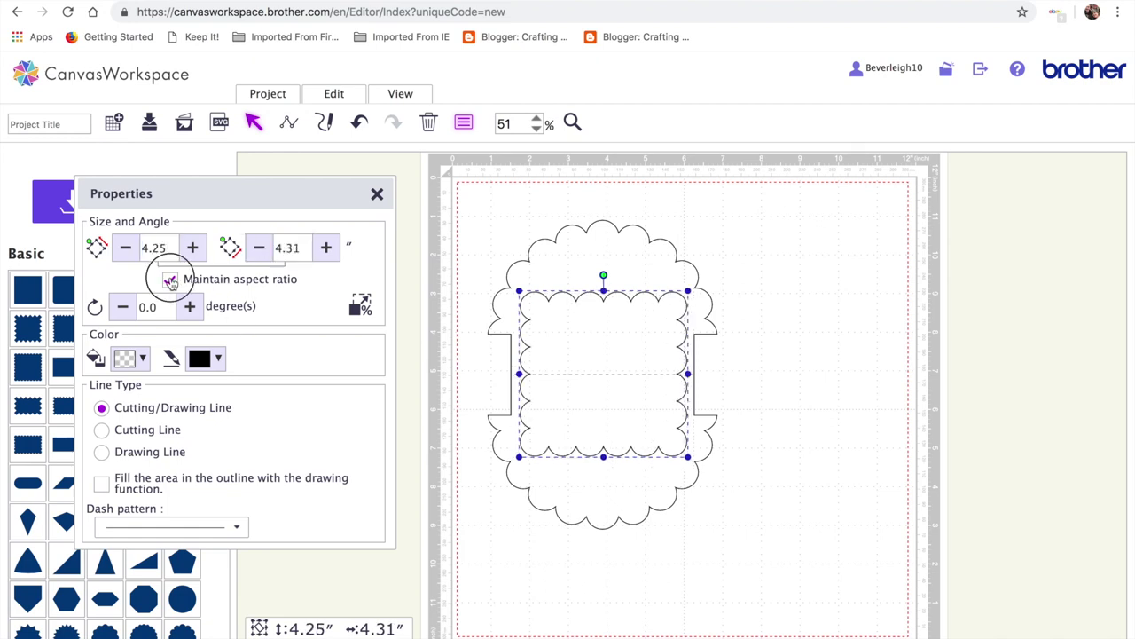
click(302, 247)
key(BackSpace)
key(BackSpace)
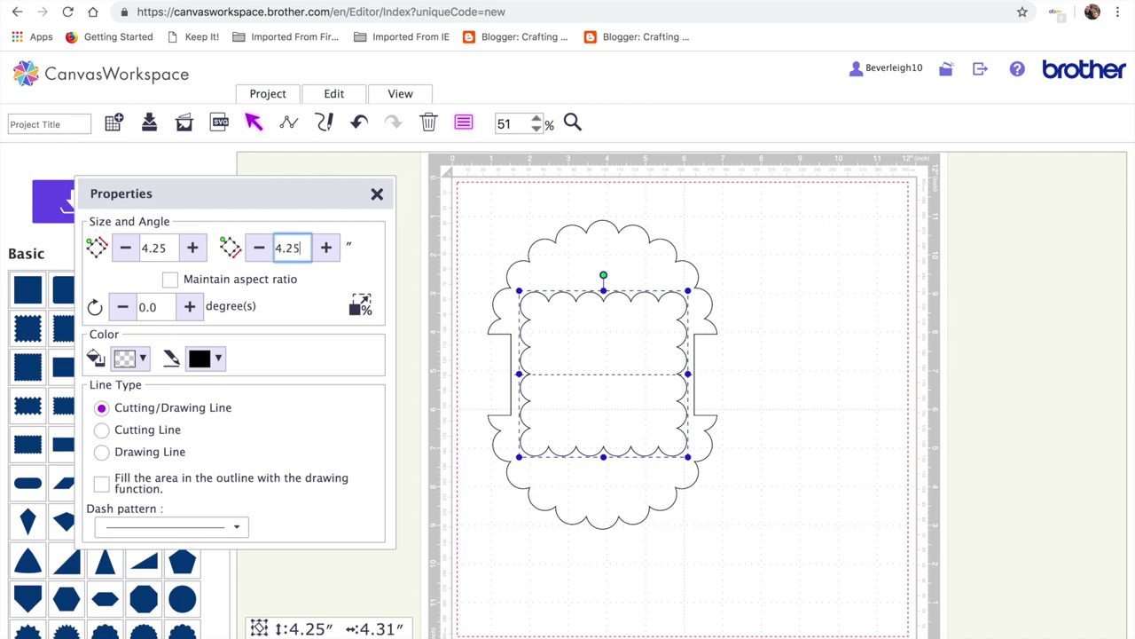
text(25)
key(Return)
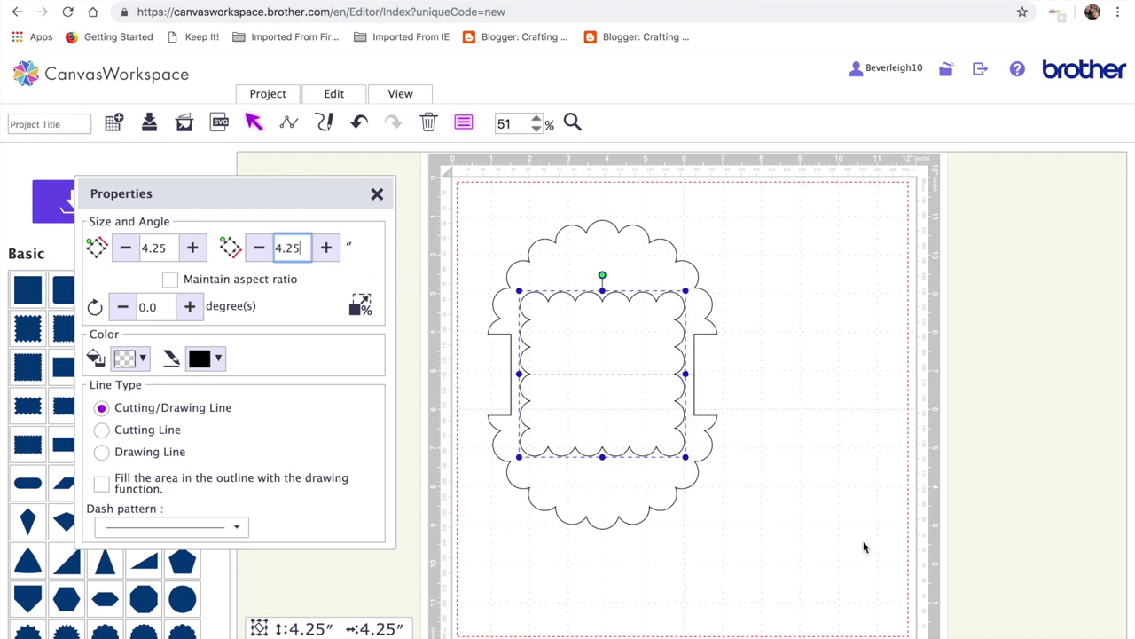
click(838, 527)
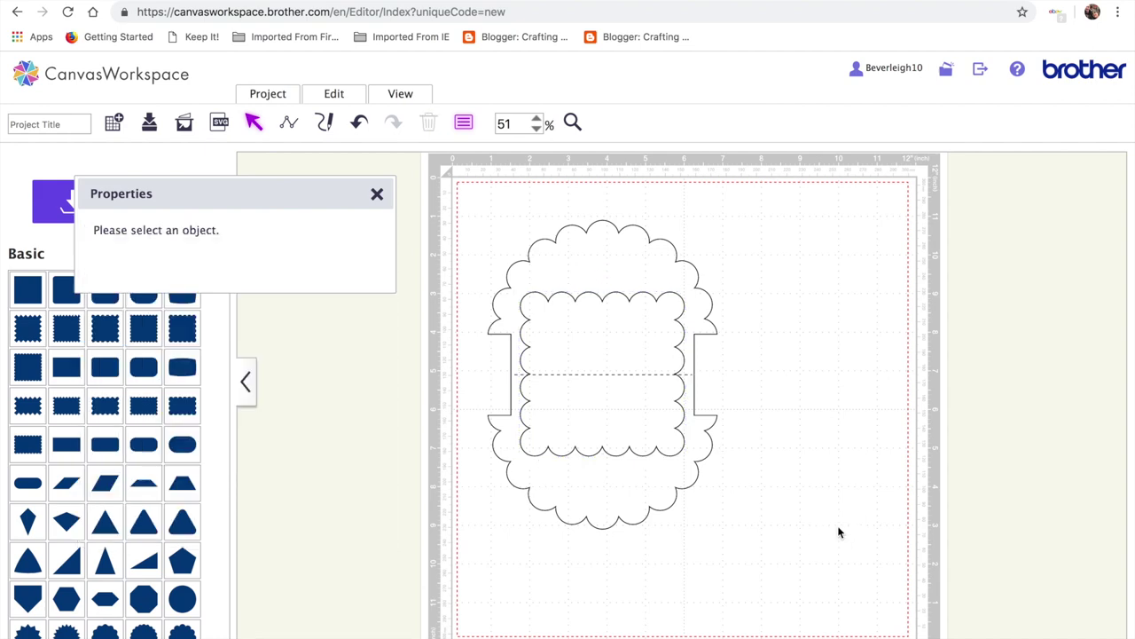
Move the scalloped square out to the right beside the card.
mouse_move(648, 412)
mouse_down()
mouse_move(639, 390)
mouse_move(638, 408)
mouse_move(661, 405)
mouse_up()
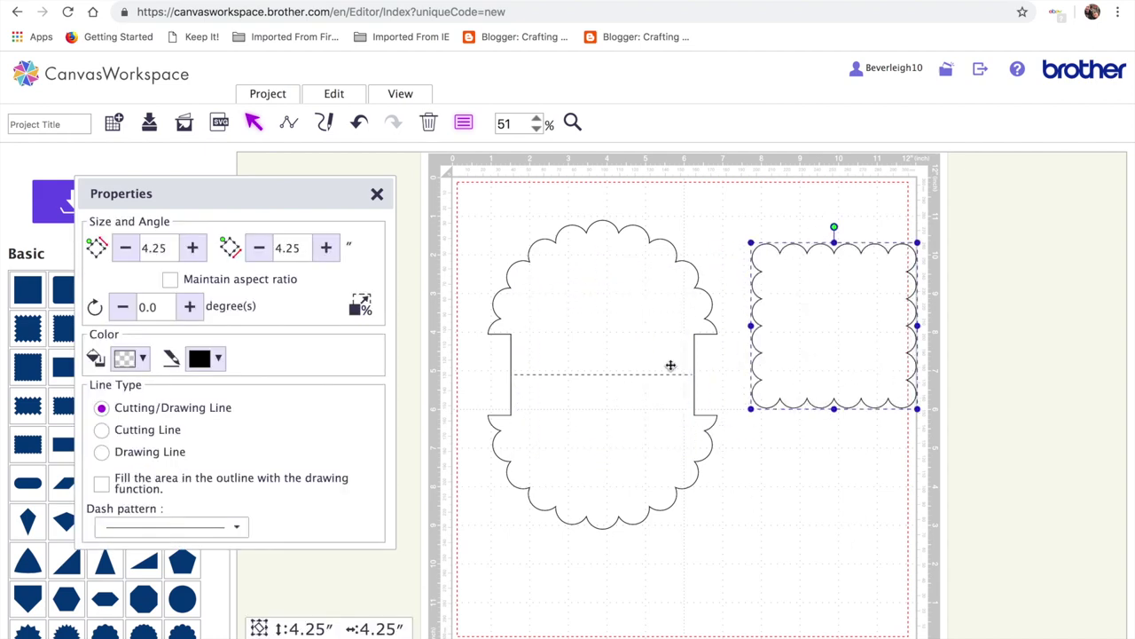
click(665, 346)
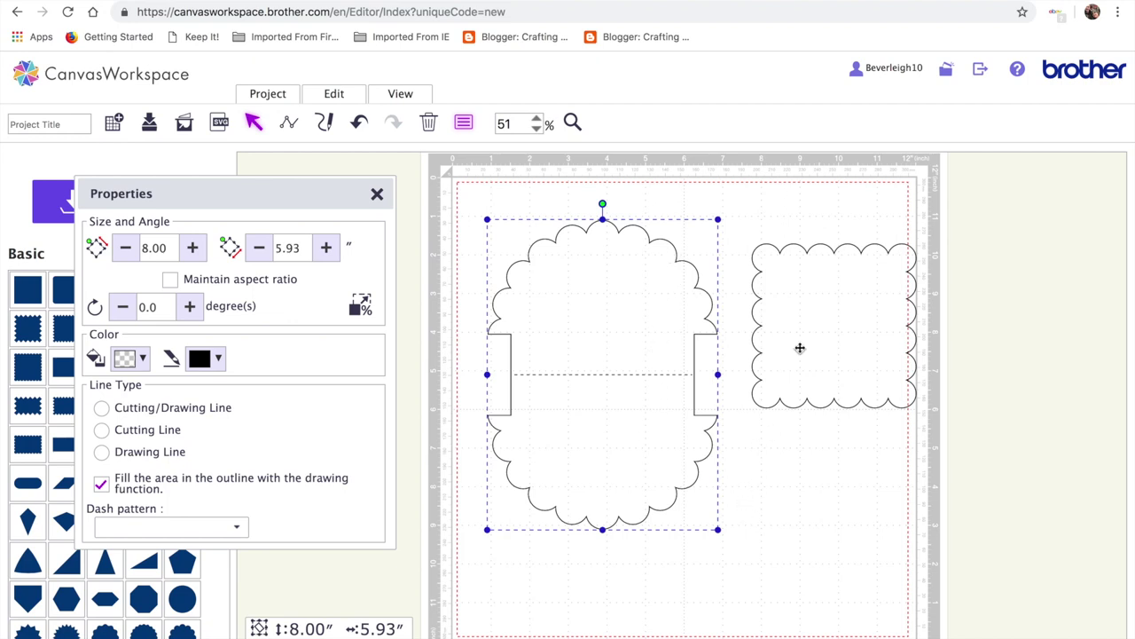
mouse_move(822, 314)
mouse_down()
mouse_move(656, 385)
mouse_move(598, 376)
mouse_move(603, 345)
mouse_move(828, 321)
mouse_up()
Fill the card light pink and the scalloped square light purple.
click(598, 317)
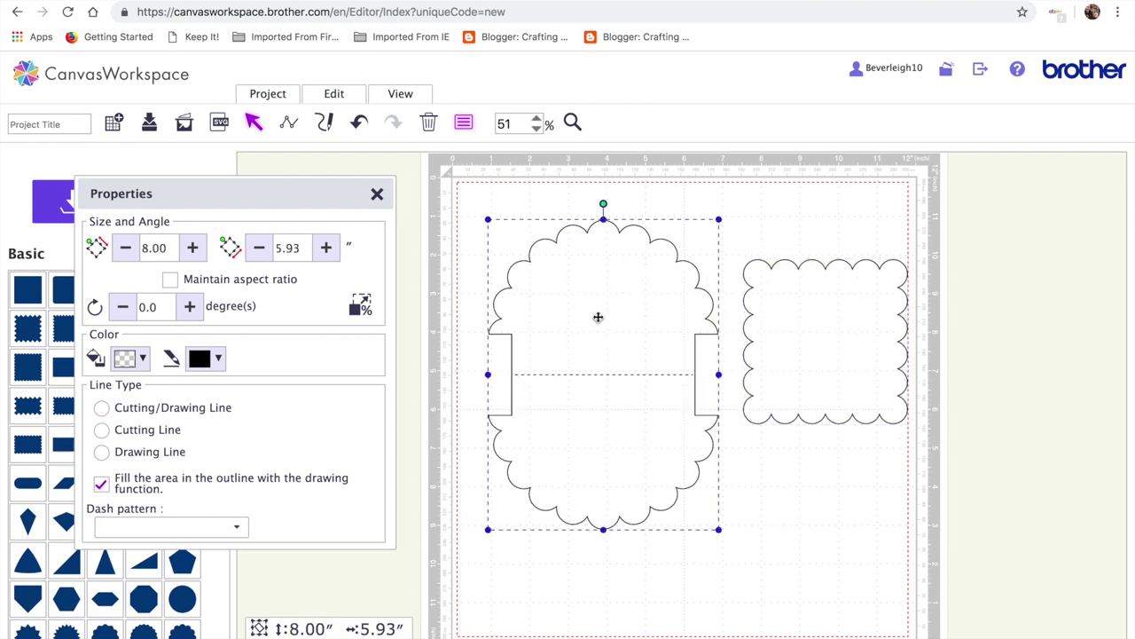
click(150, 357)
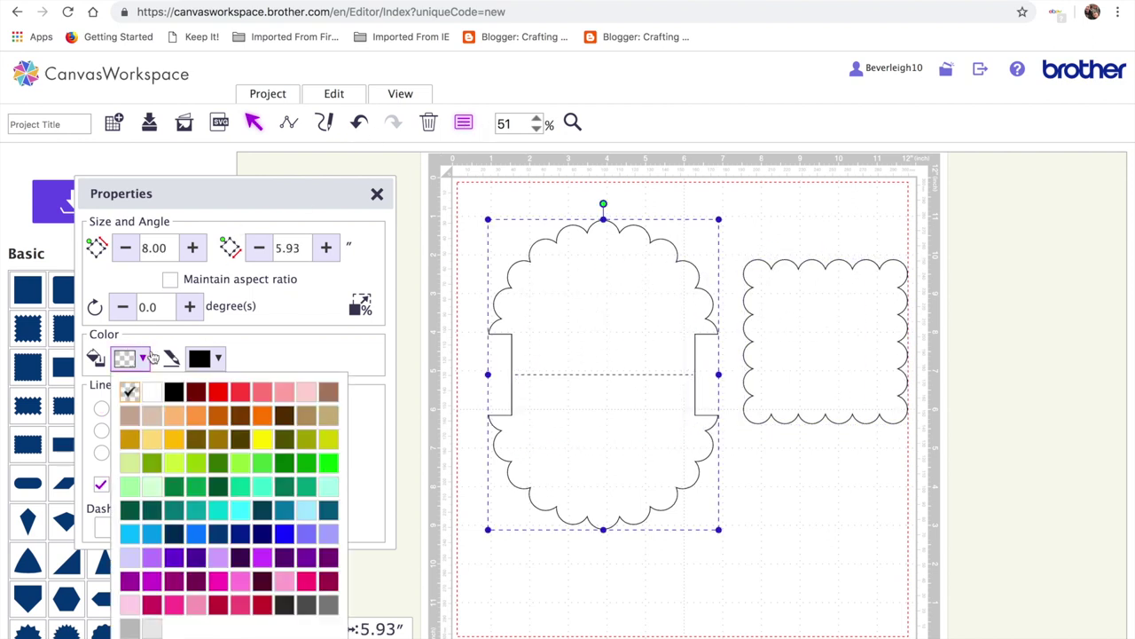
click(303, 396)
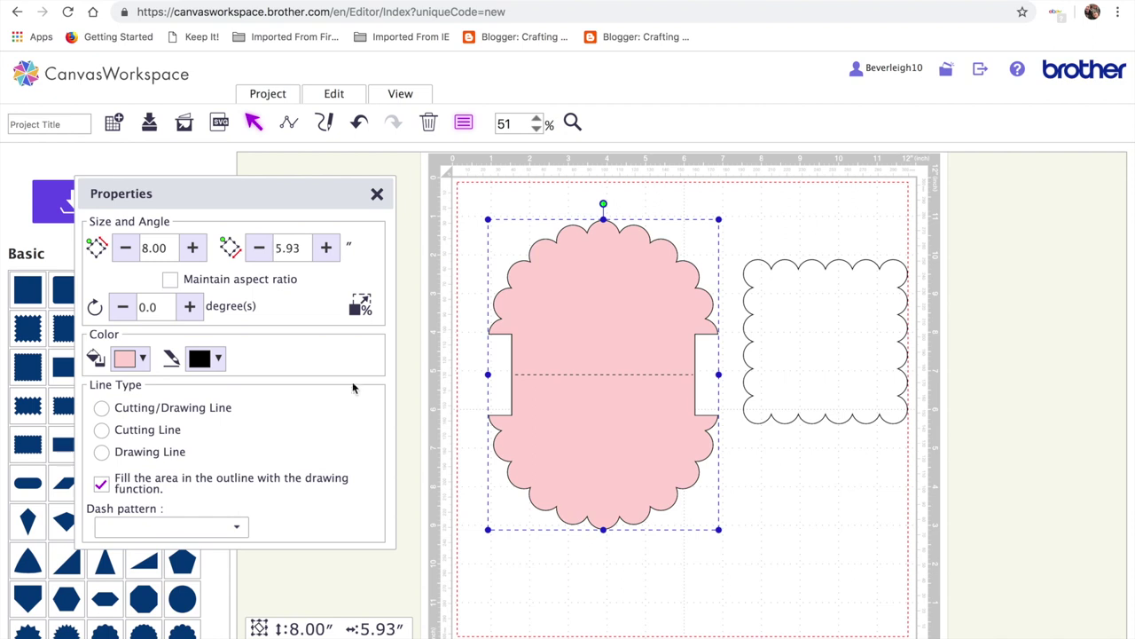
click(822, 355)
click(144, 357)
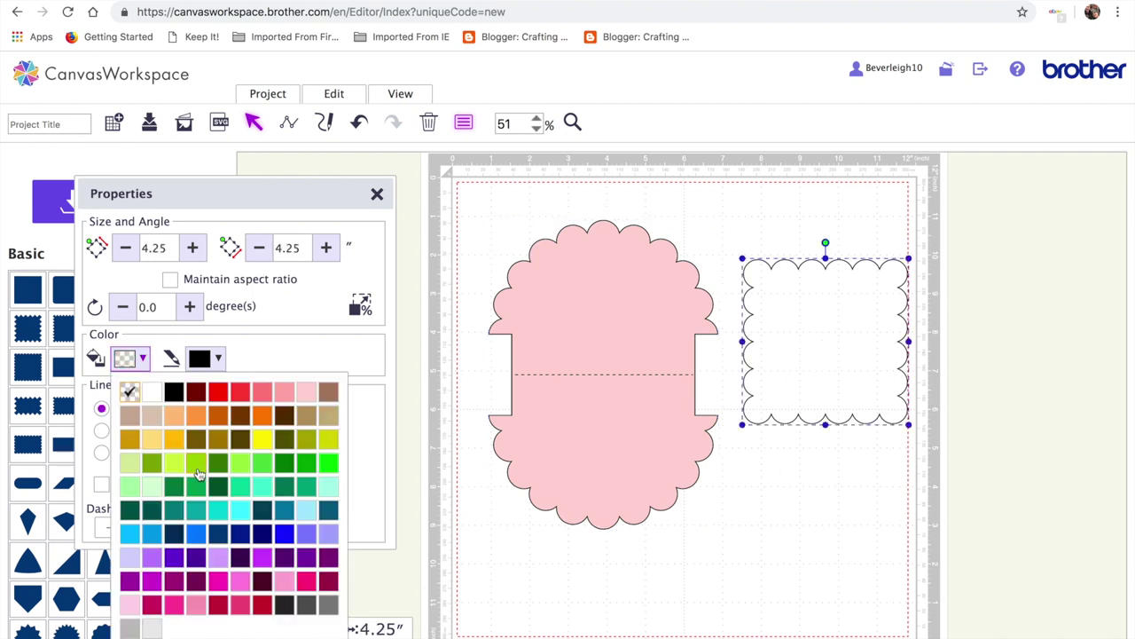
click(219, 556)
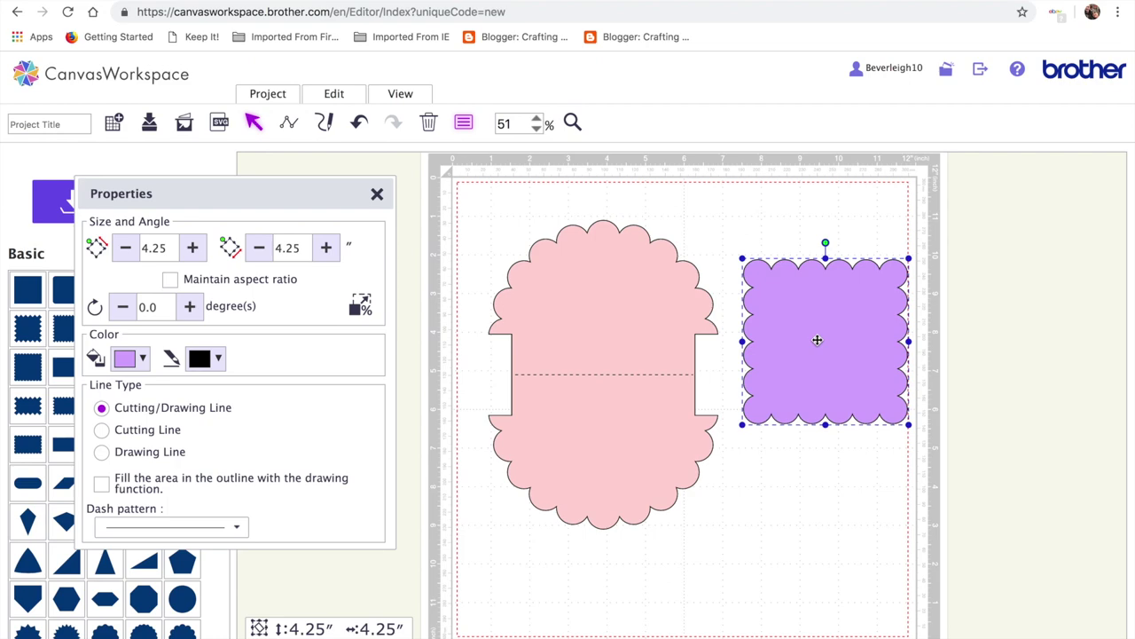
Create a 0.08-inch inward offset outline inside the purple scallop.
click(348, 94)
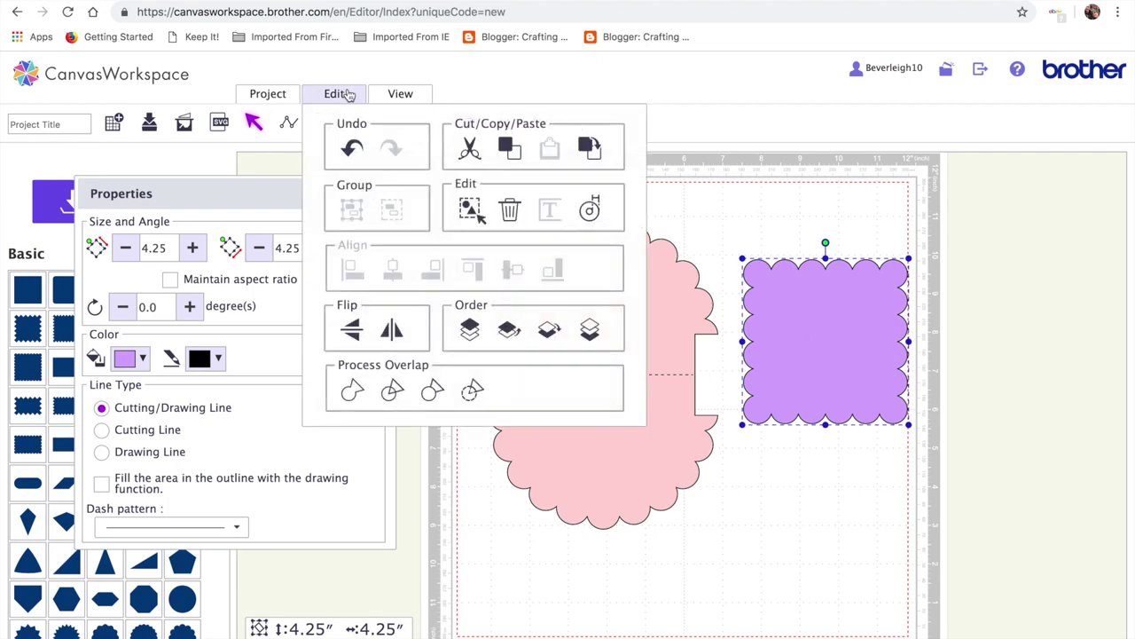
click(590, 210)
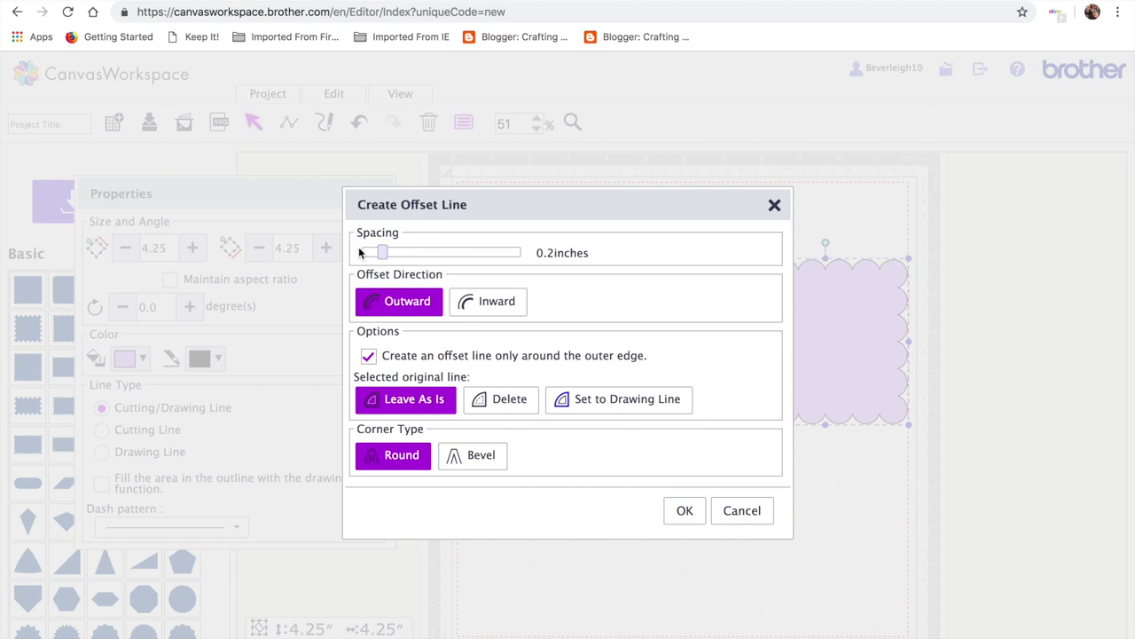
drag(383, 251, 367, 252)
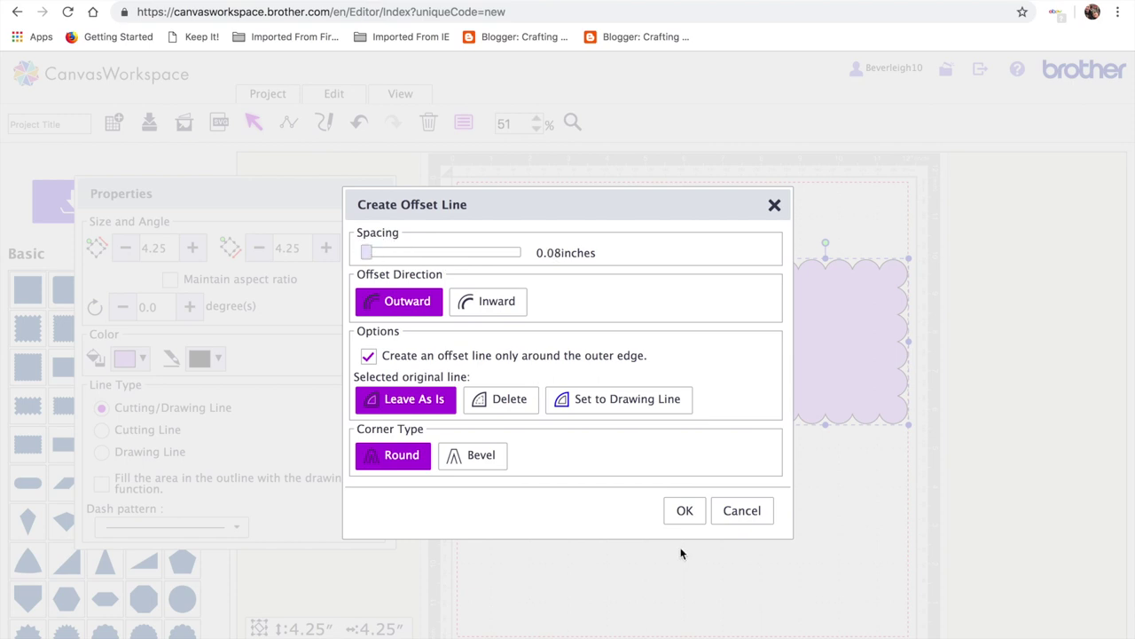
click(489, 301)
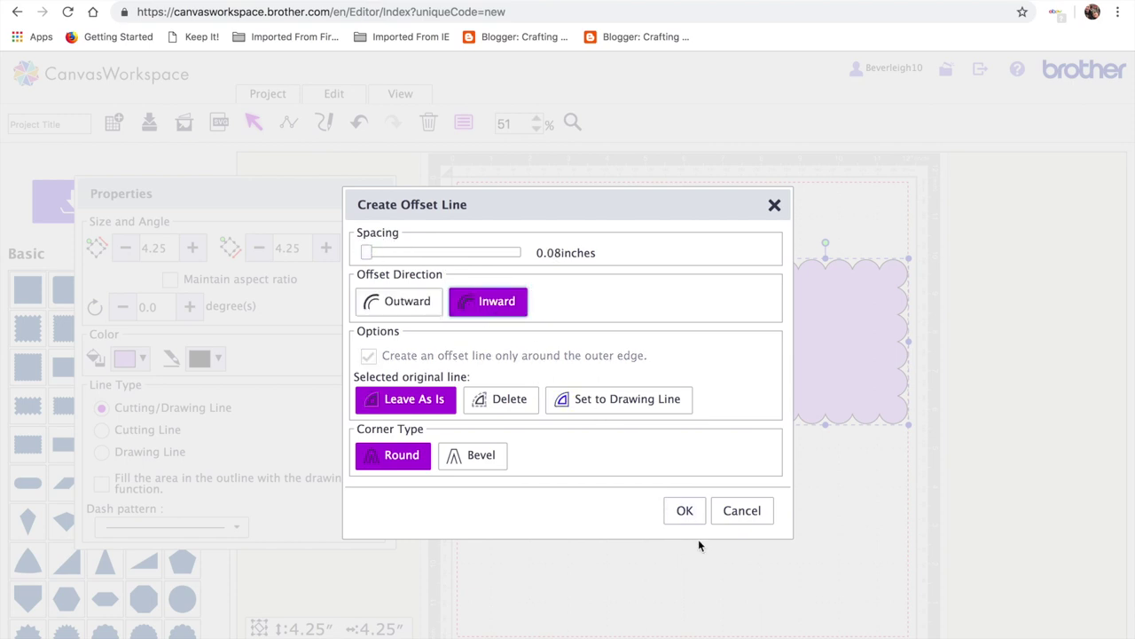
click(688, 521)
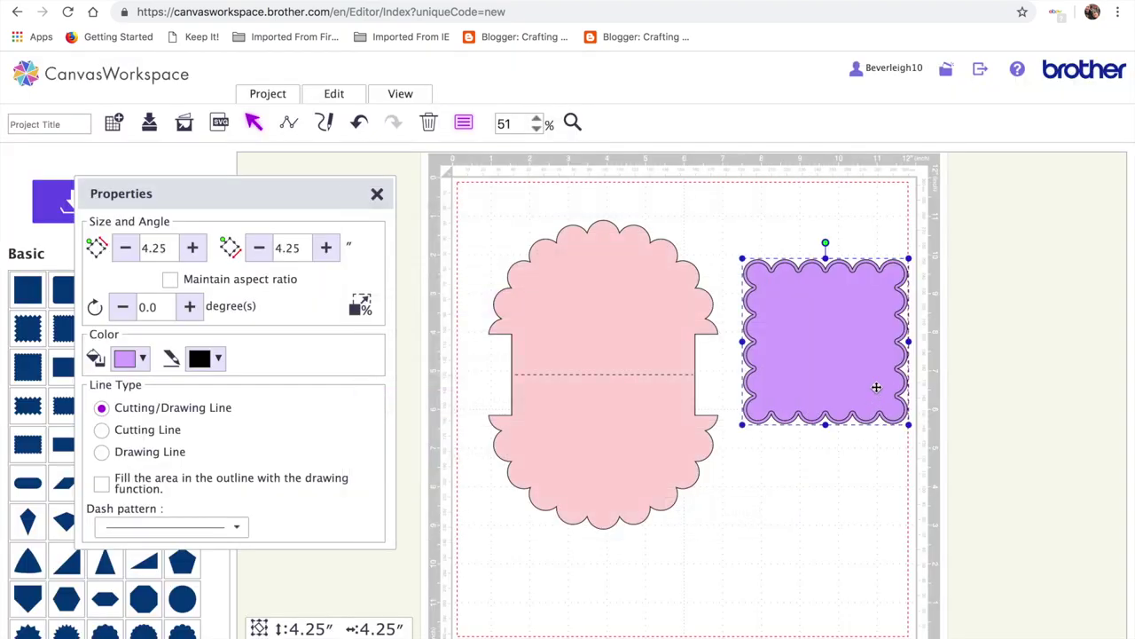
click(845, 347)
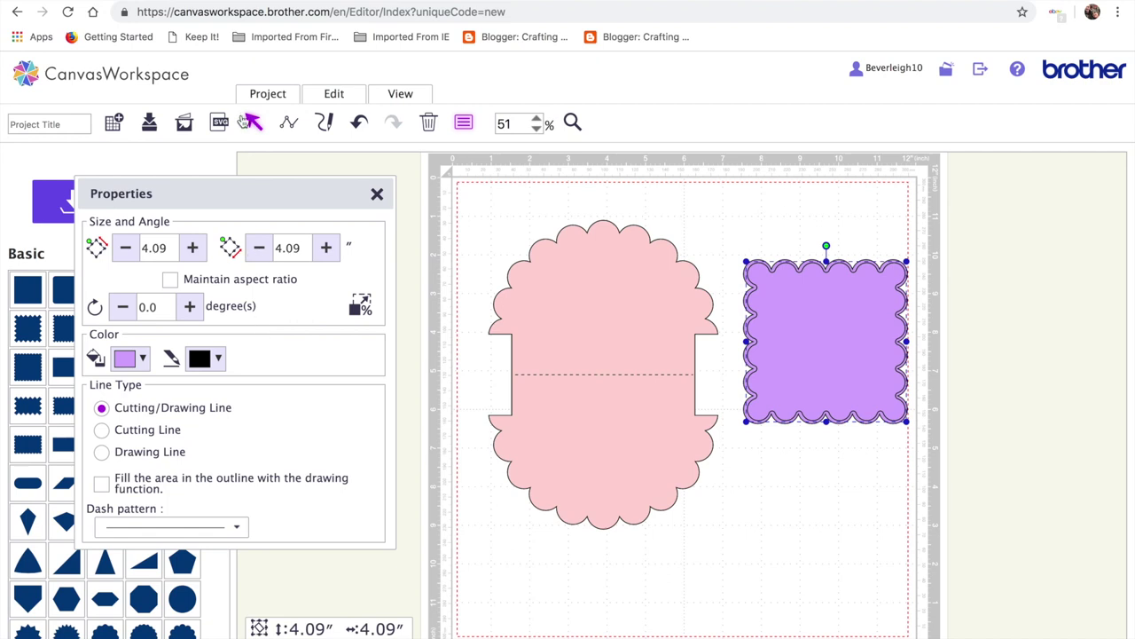
click(358, 122)
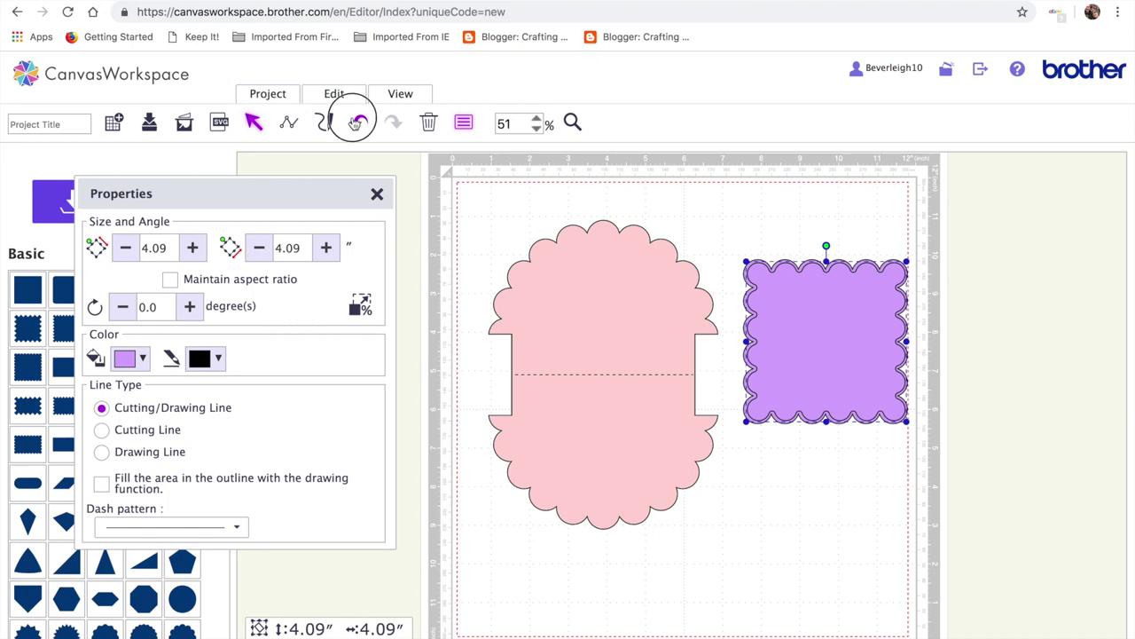
Make the inner outline a dashed cutting line and group it with the scallop.
click(824, 307)
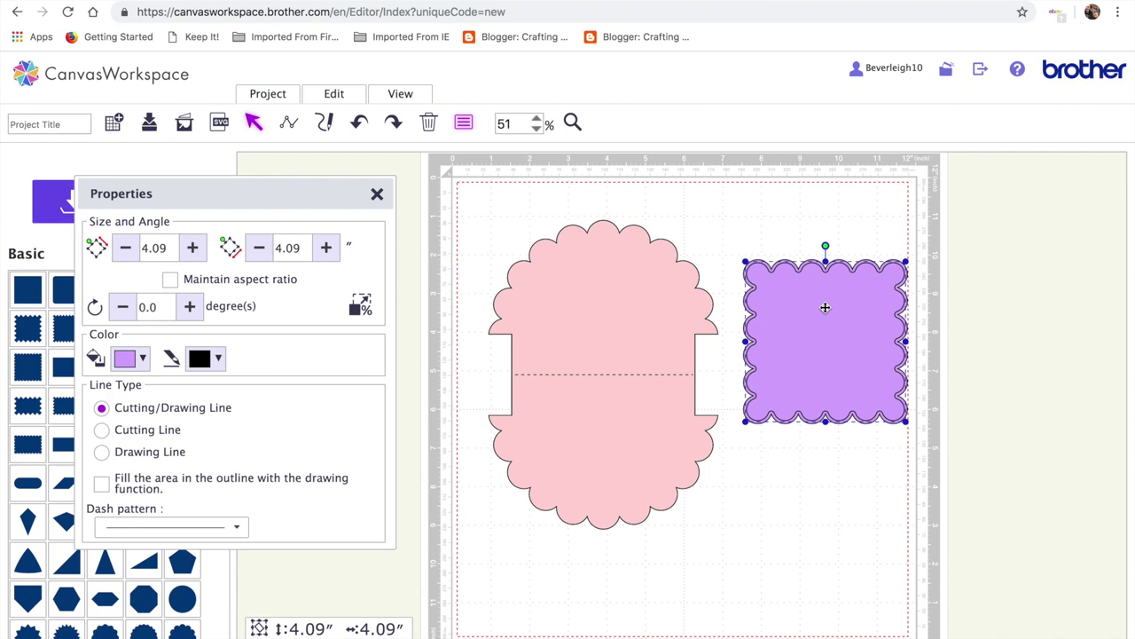
click(139, 433)
click(241, 528)
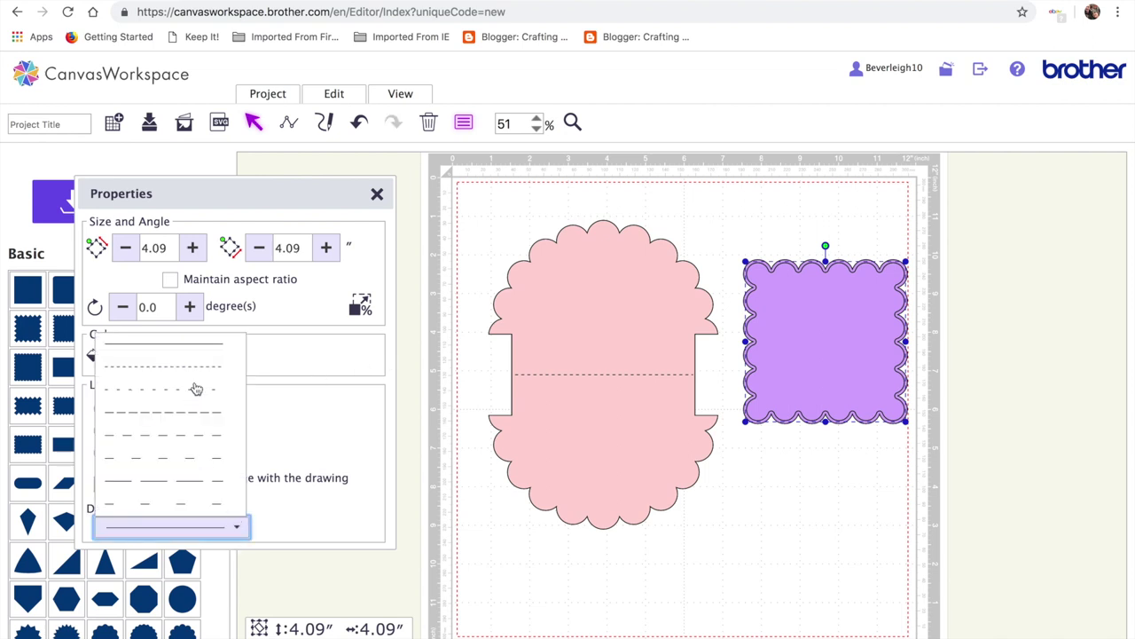
click(192, 415)
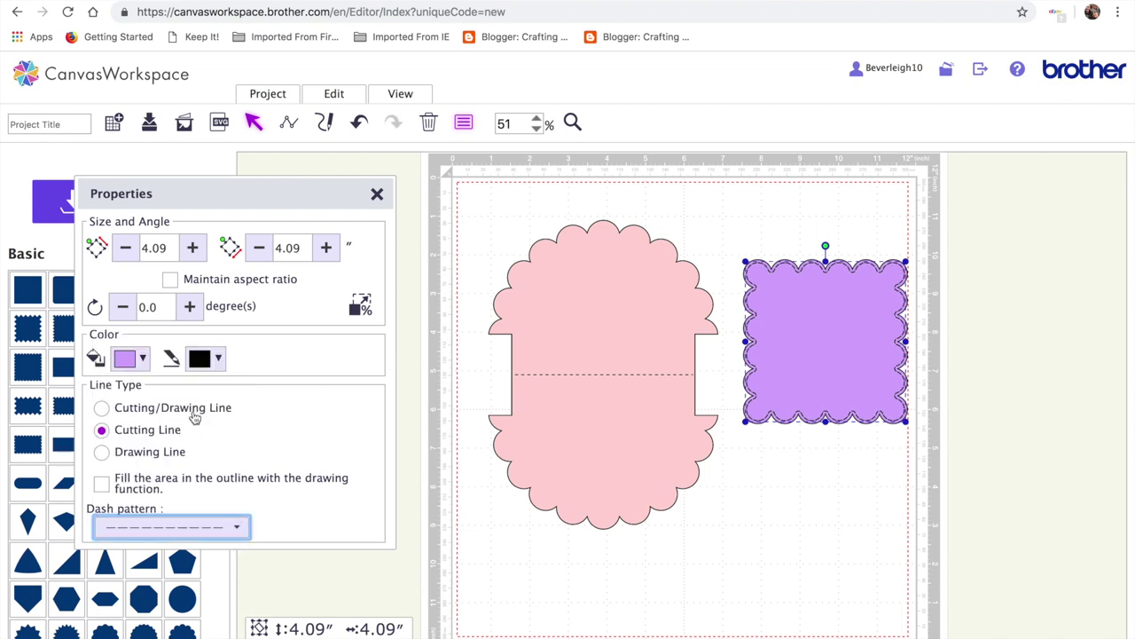
click(858, 508)
drag(725, 213, 911, 338)
click(330, 99)
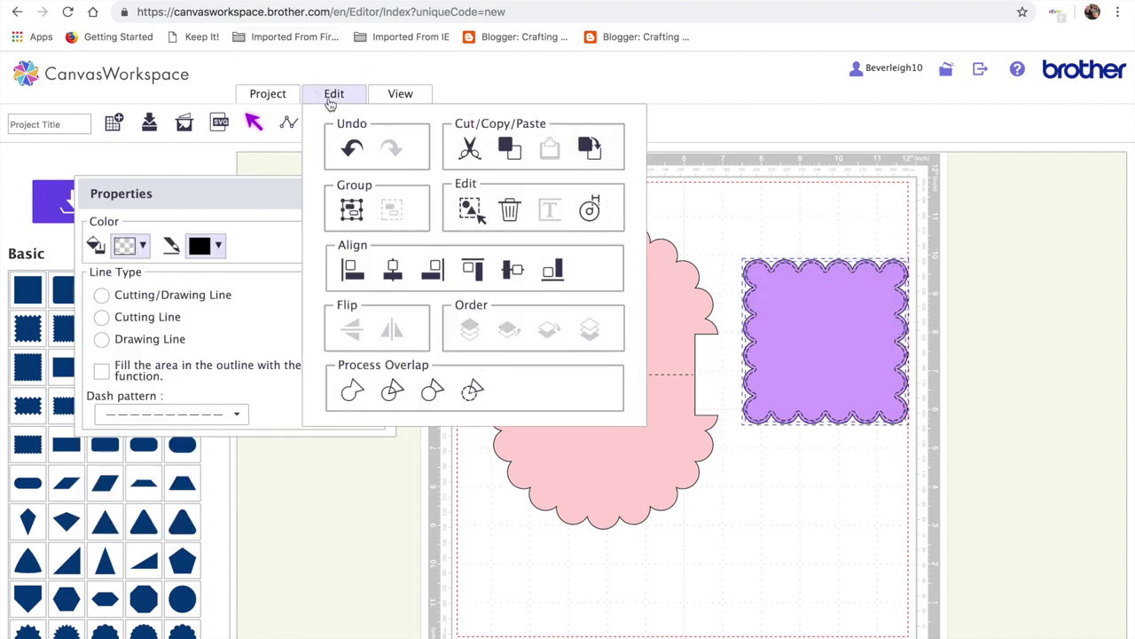
click(355, 213)
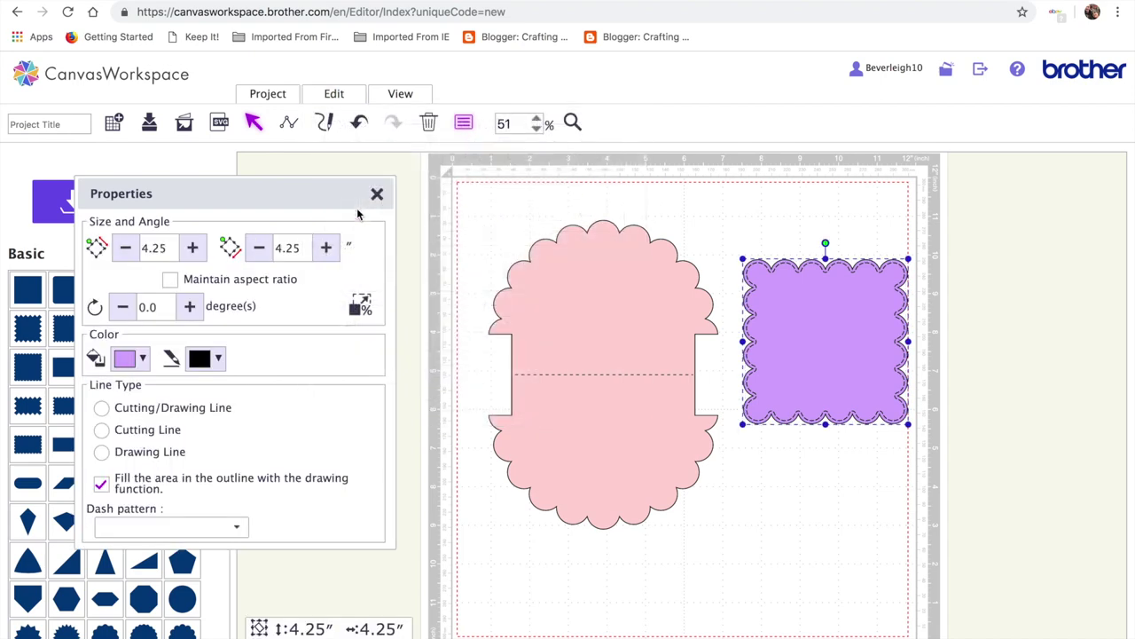
Try the purple scallop on the pink card, then move it back beside it.
click(824, 527)
drag(808, 369, 588, 376)
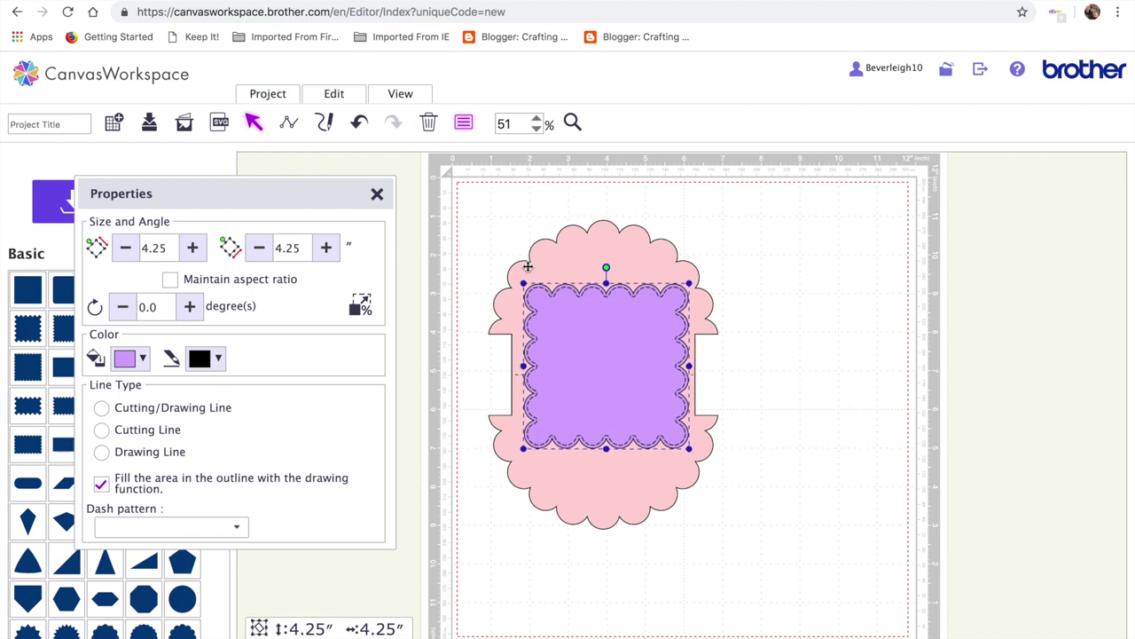
drag(631, 372, 825, 319)
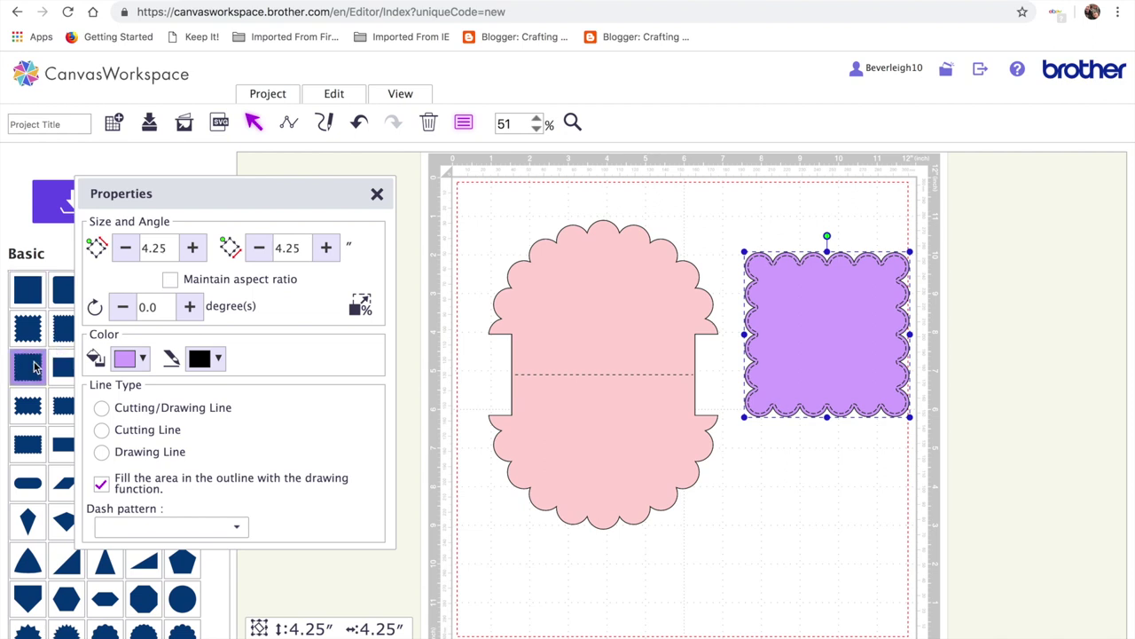
Place a rounded square on the purple scallop and size it to 3.00 inches, proportions locked.
click(64, 292)
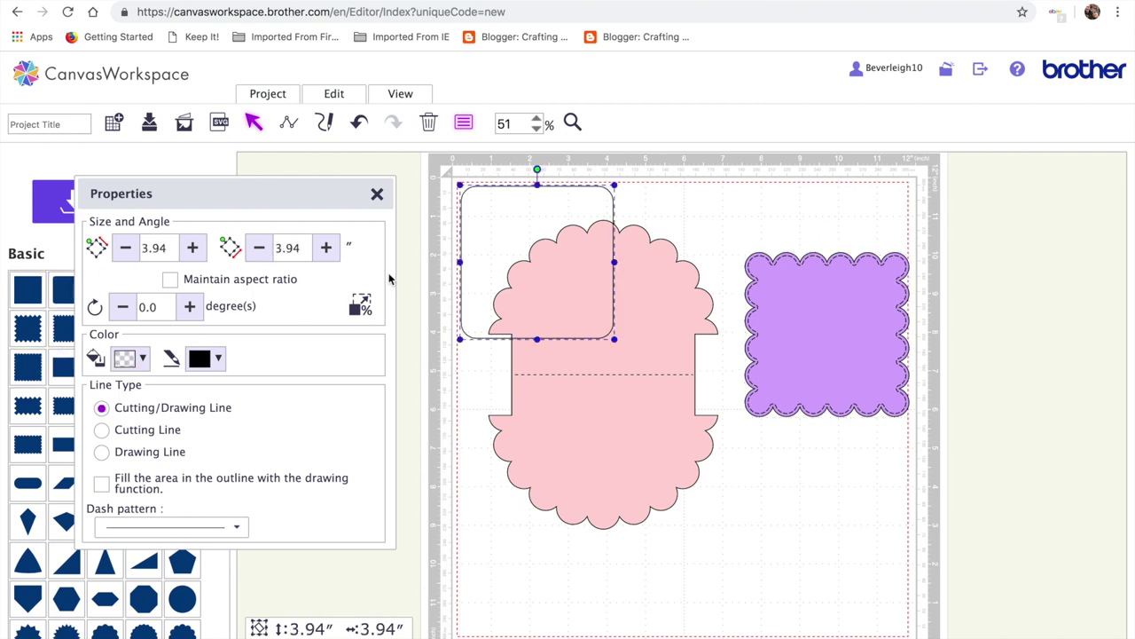
drag(459, 184, 491, 210)
drag(537, 241, 772, 276)
drag(813, 329, 807, 329)
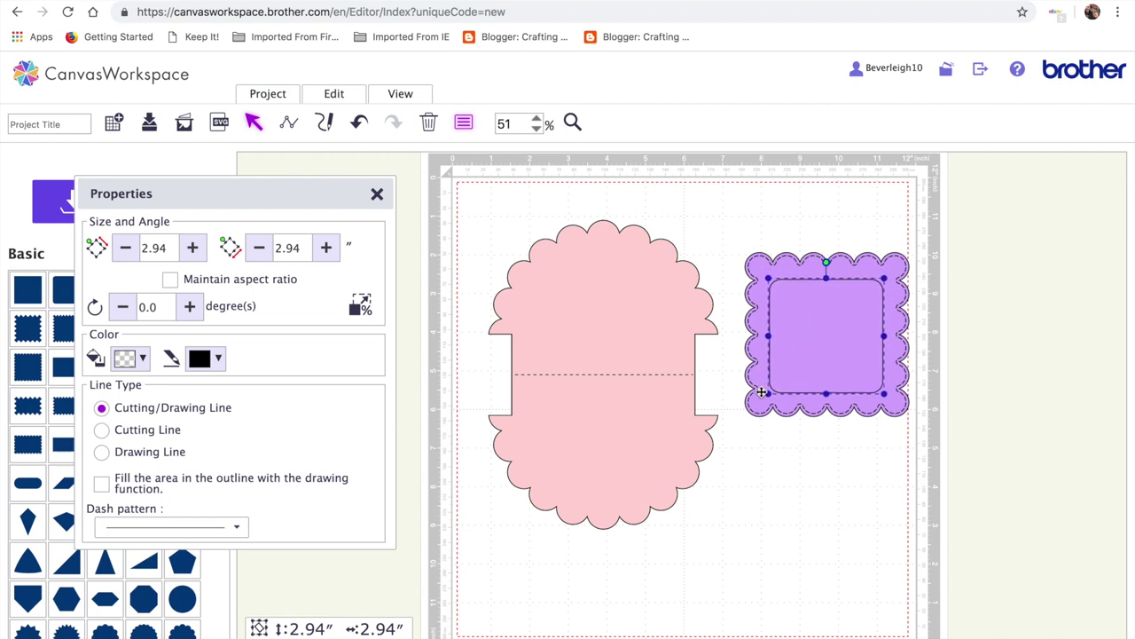
click(170, 280)
double_click(168, 247)
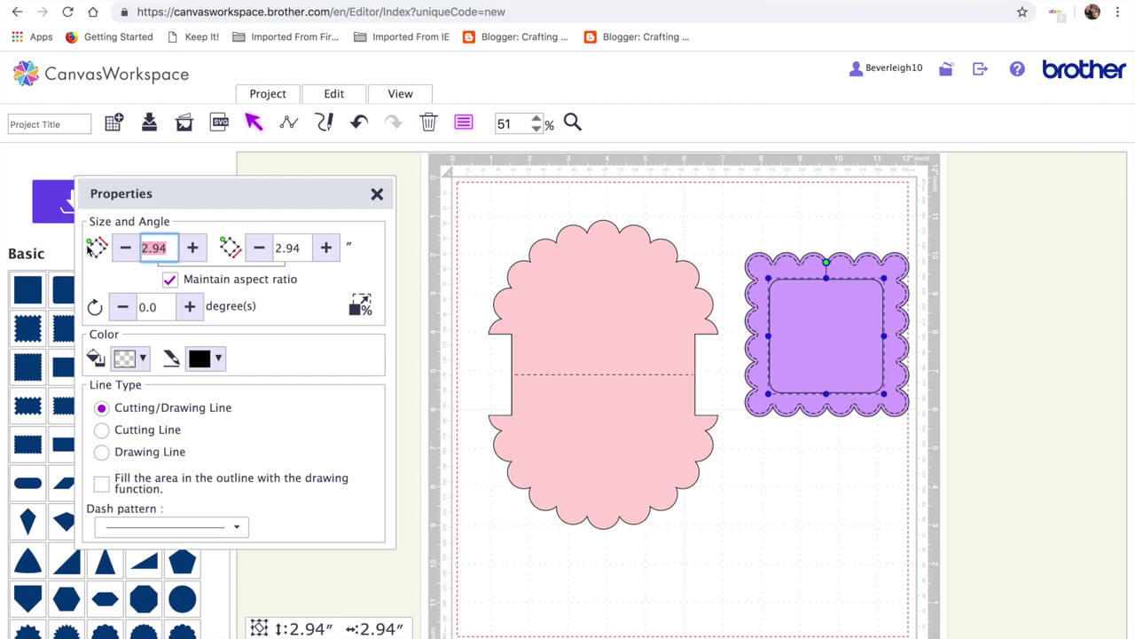
text(3)
key(Return)
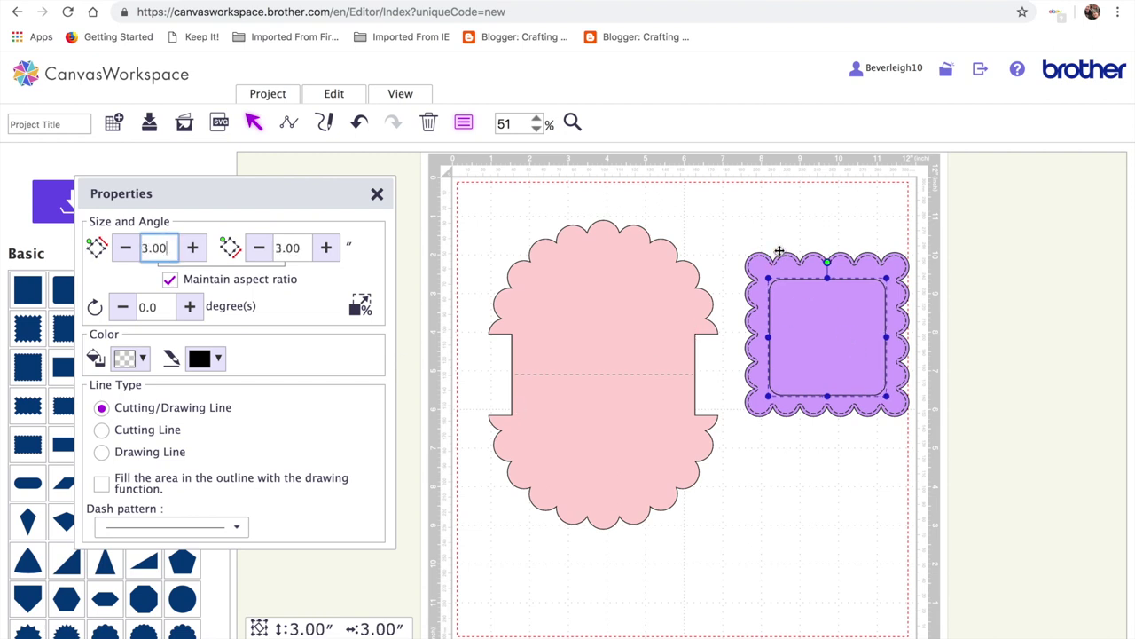
click(760, 222)
Centre the rounded square within the purple scallop.
click(890, 395)
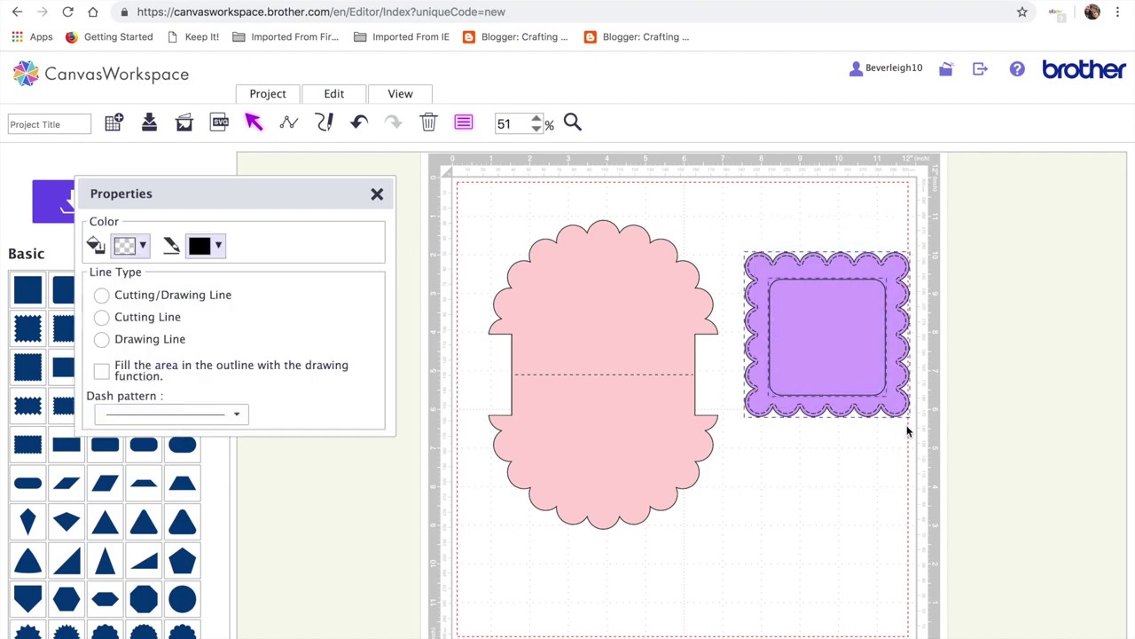
click(329, 95)
click(393, 272)
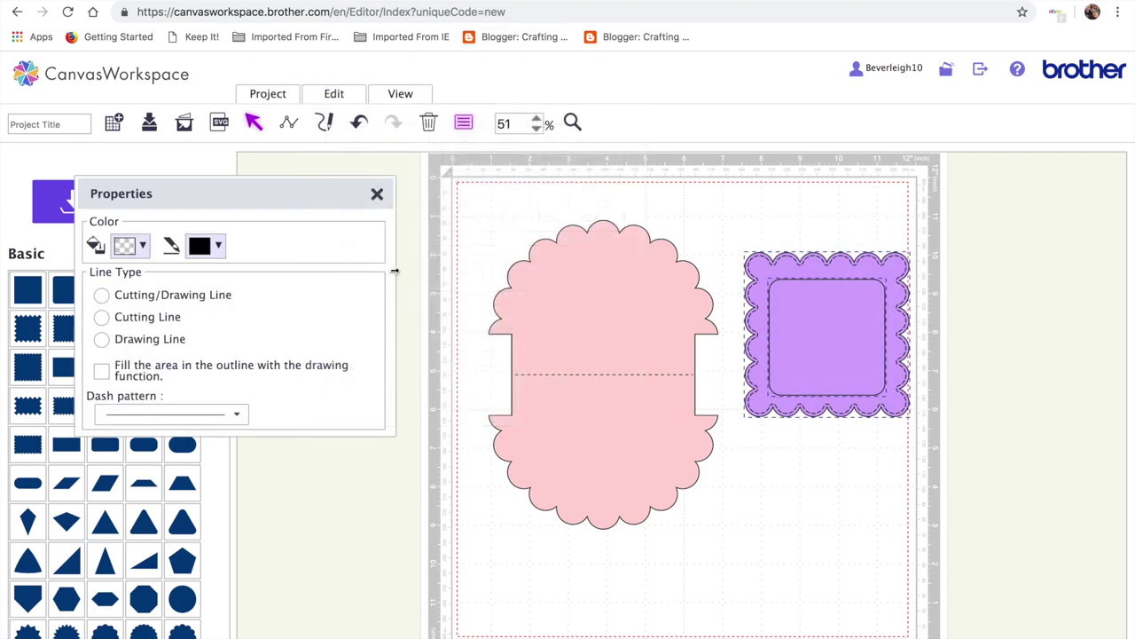
click(335, 99)
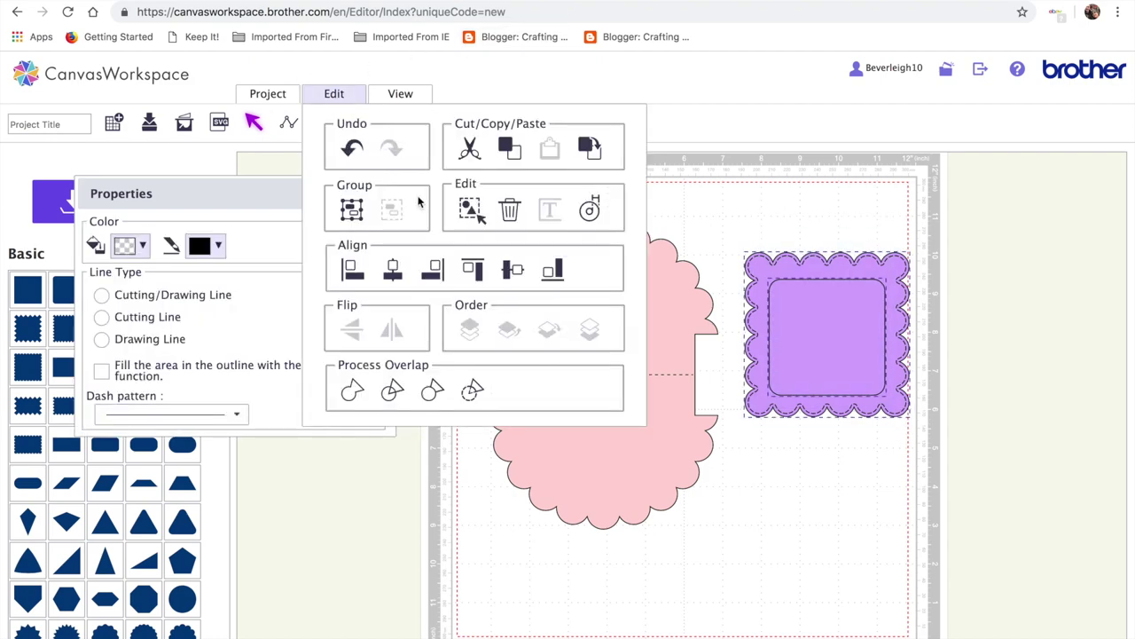
click(511, 272)
click(859, 497)
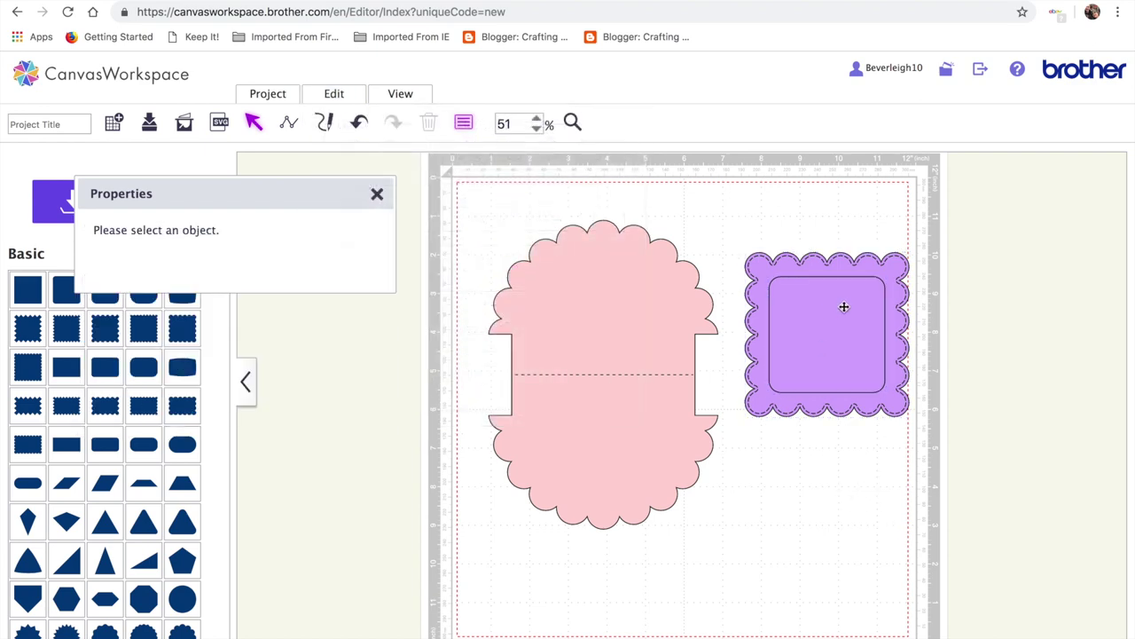
Fill the rounded square pink and group it with the scallop.
click(822, 346)
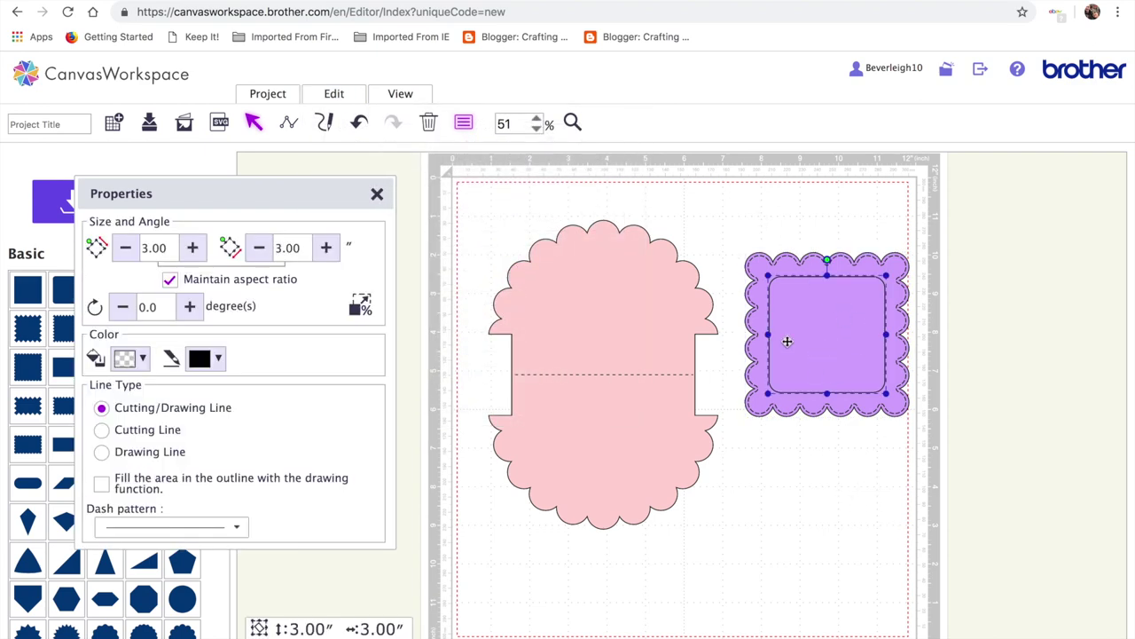
click(138, 359)
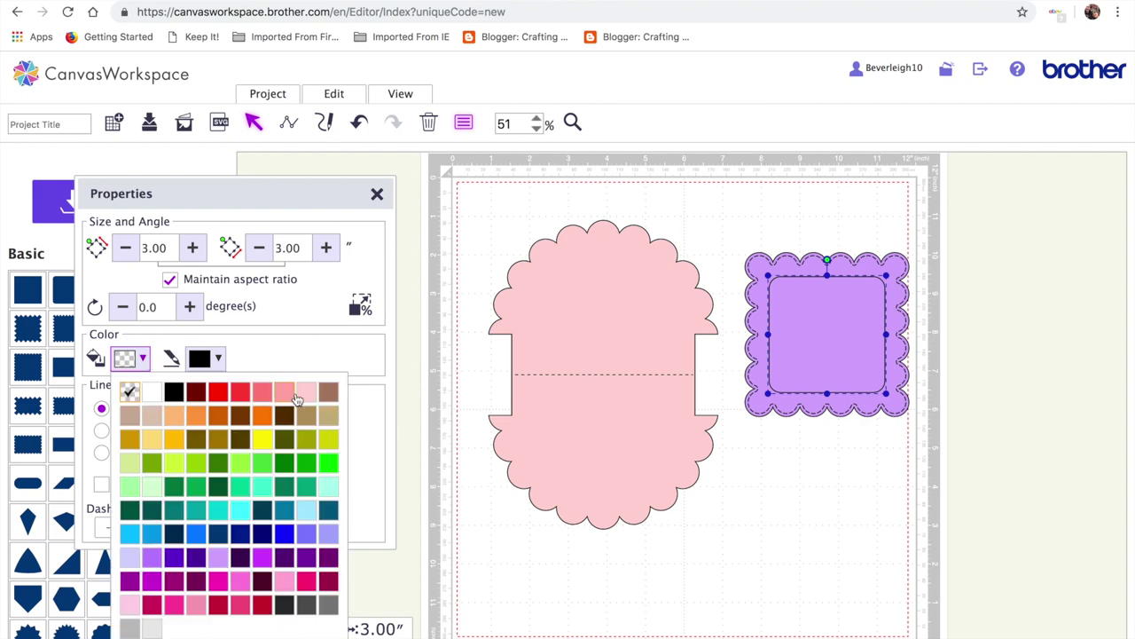
click(298, 396)
click(795, 559)
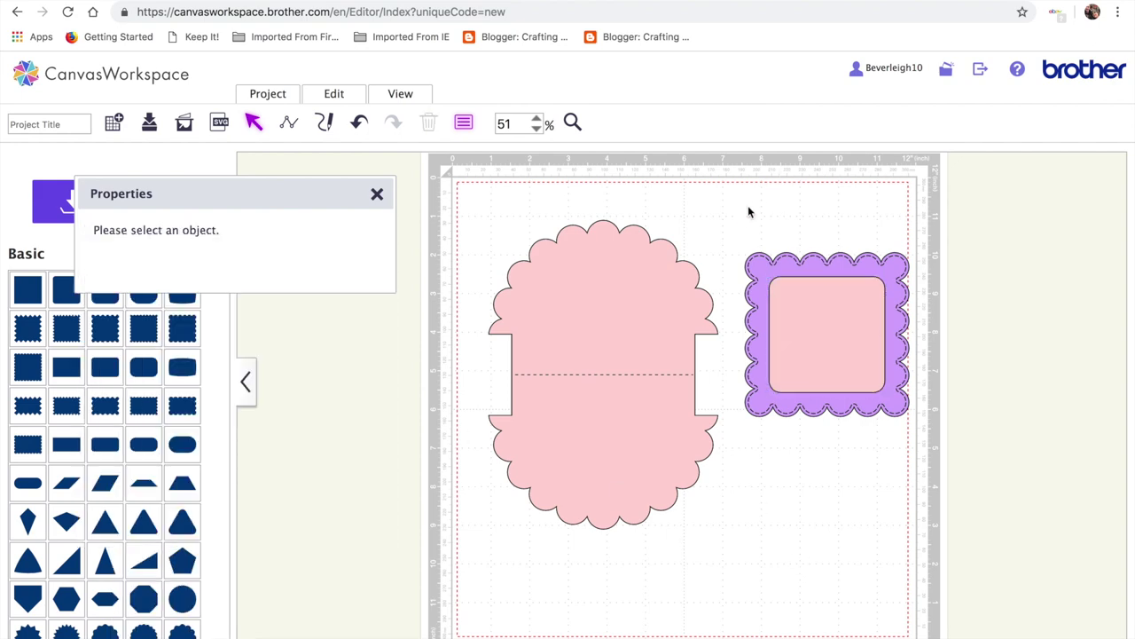
drag(750, 211, 923, 420)
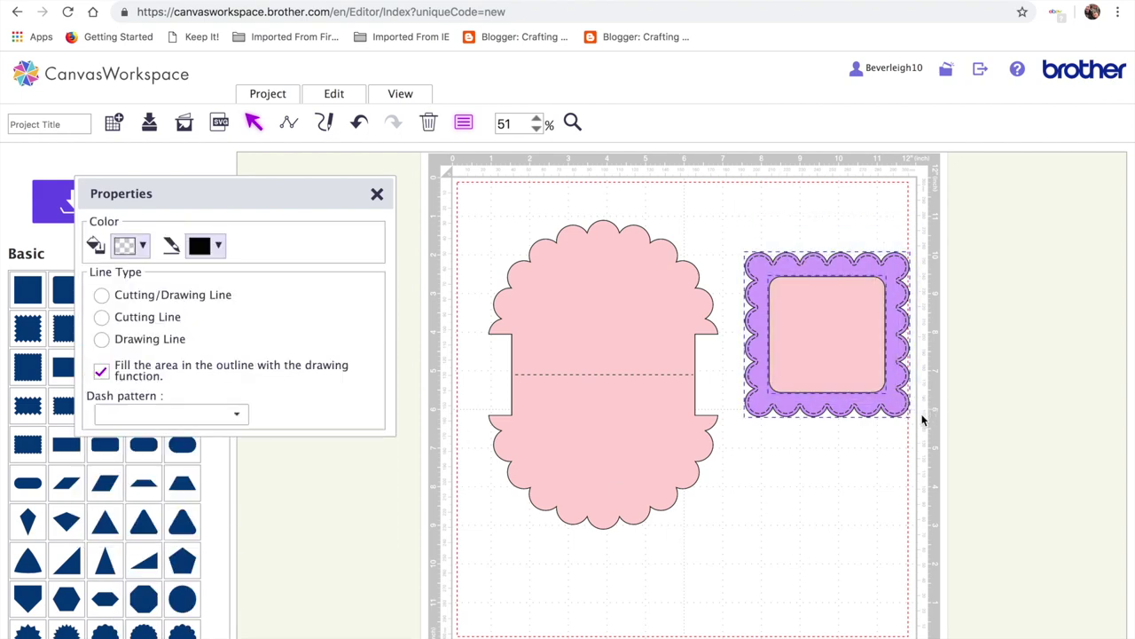
click(343, 94)
click(360, 217)
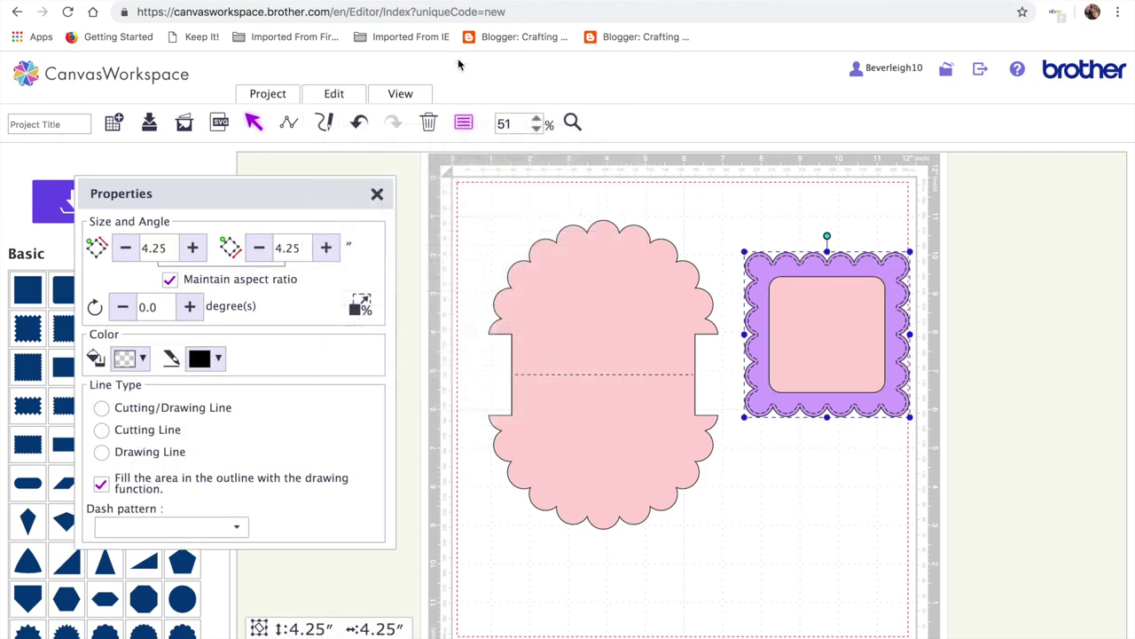
click(467, 128)
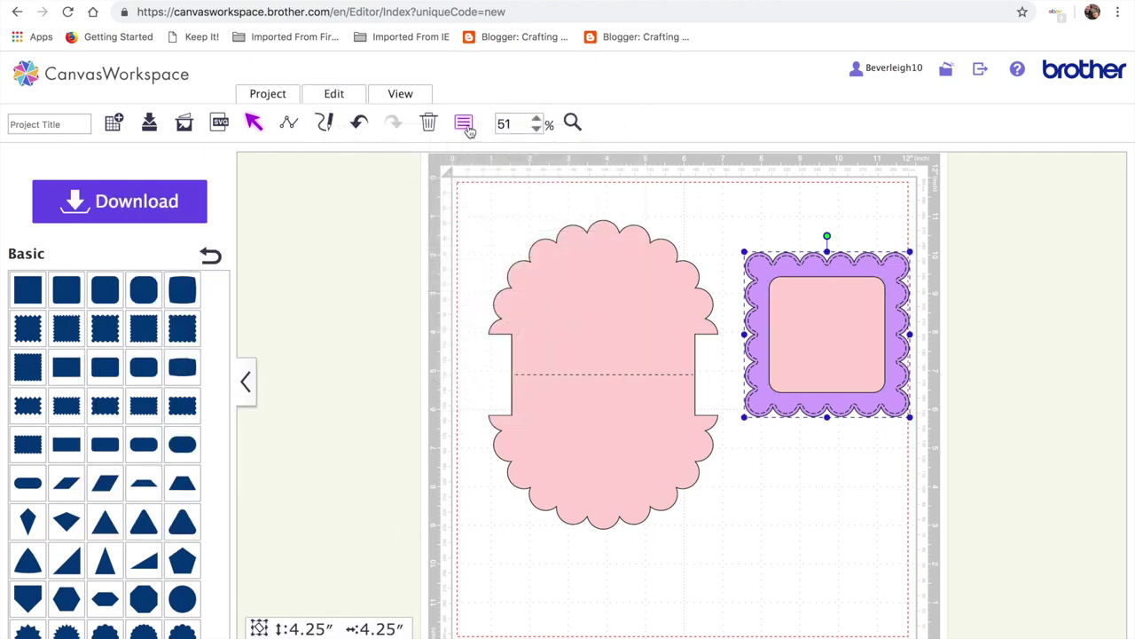
Rotate the scallop and rounded-square group 45° and centre it on the pink card.
click(466, 125)
click(163, 309)
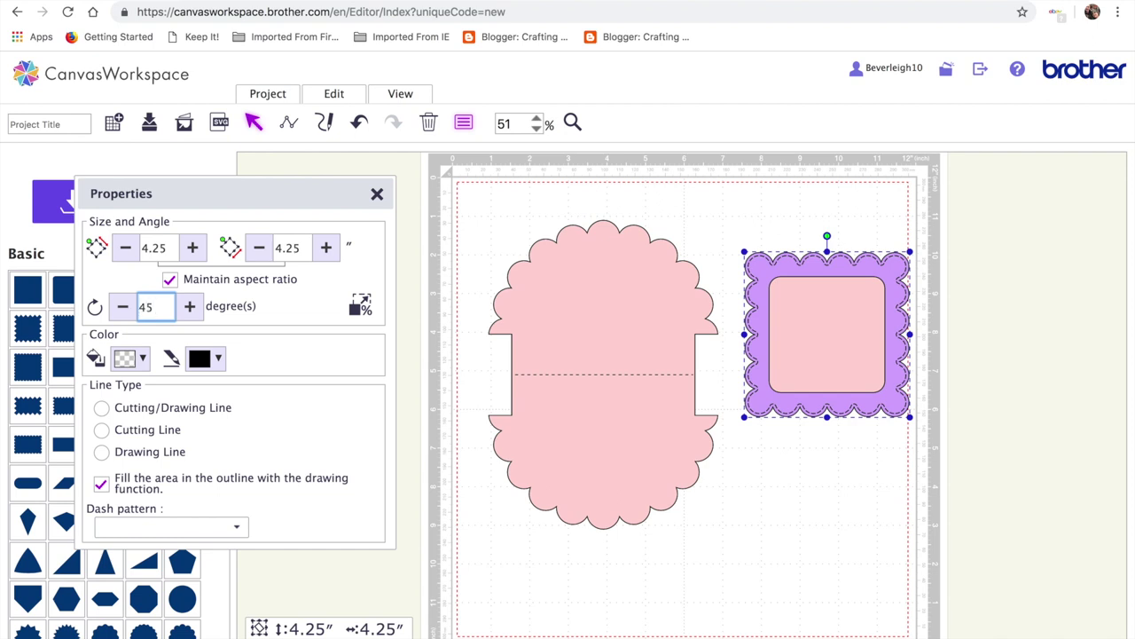
key(Return)
drag(842, 345, 617, 379)
click(778, 428)
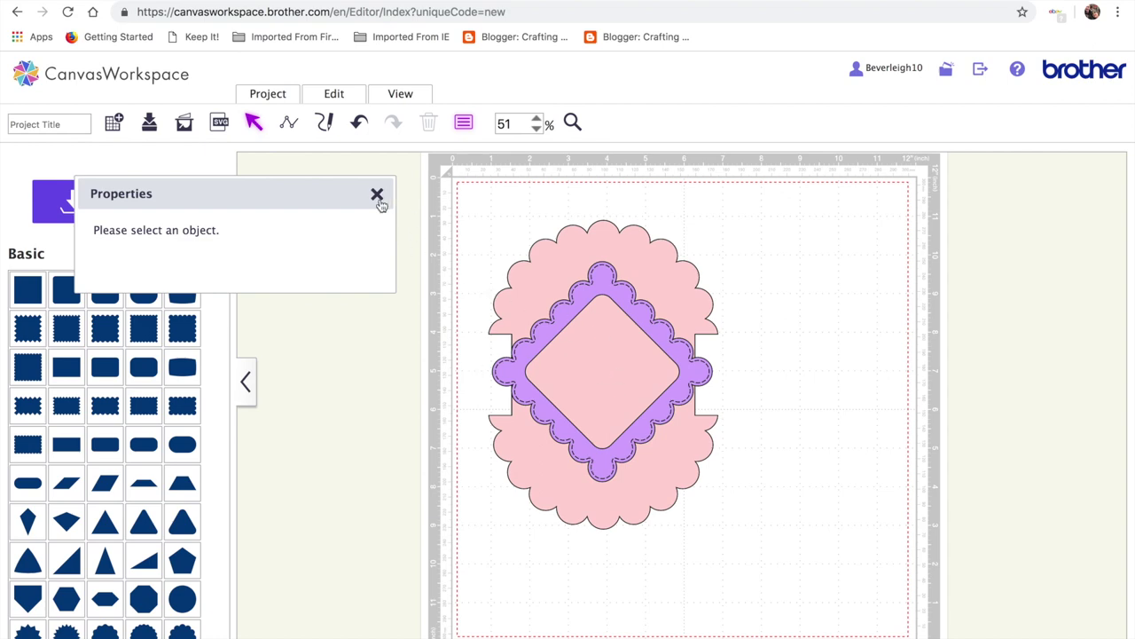
mouse_move(603, 359)
mouse_down()
mouse_move(754, 346)
mouse_move(823, 356)
mouse_move(765, 366)
mouse_move(600, 329)
mouse_move(578, 363)
mouse_move(594, 375)
mouse_move(606, 352)
mouse_move(608, 361)
mouse_up()
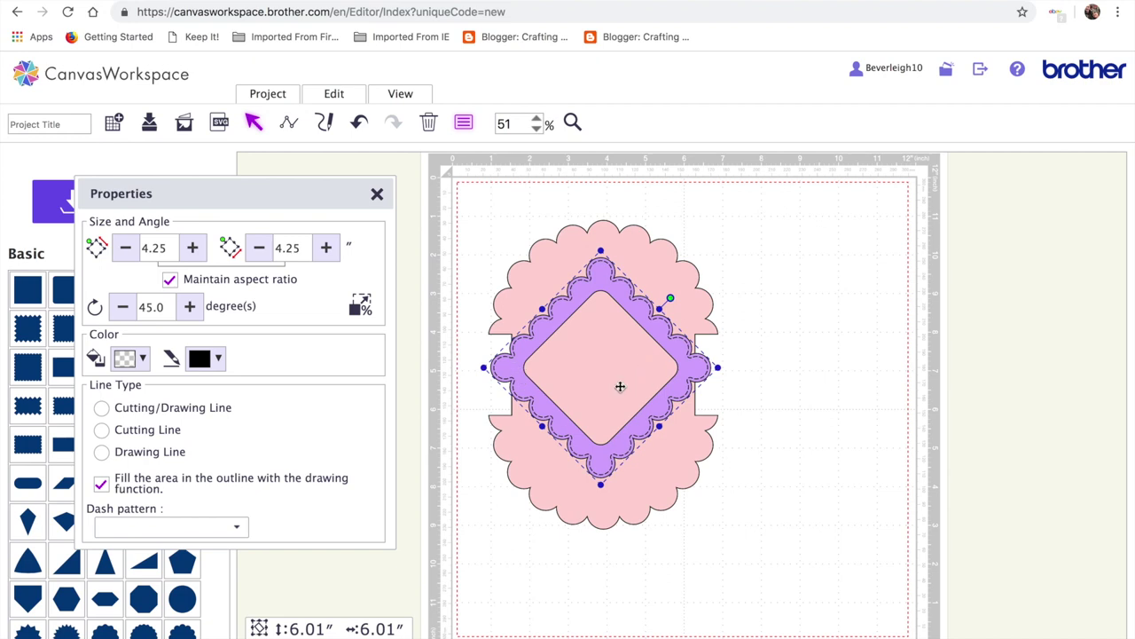
Reposition the rotated lavender scallop frame just off the pink card's right edge, barely overlapping it.
drag(557, 433, 754, 374)
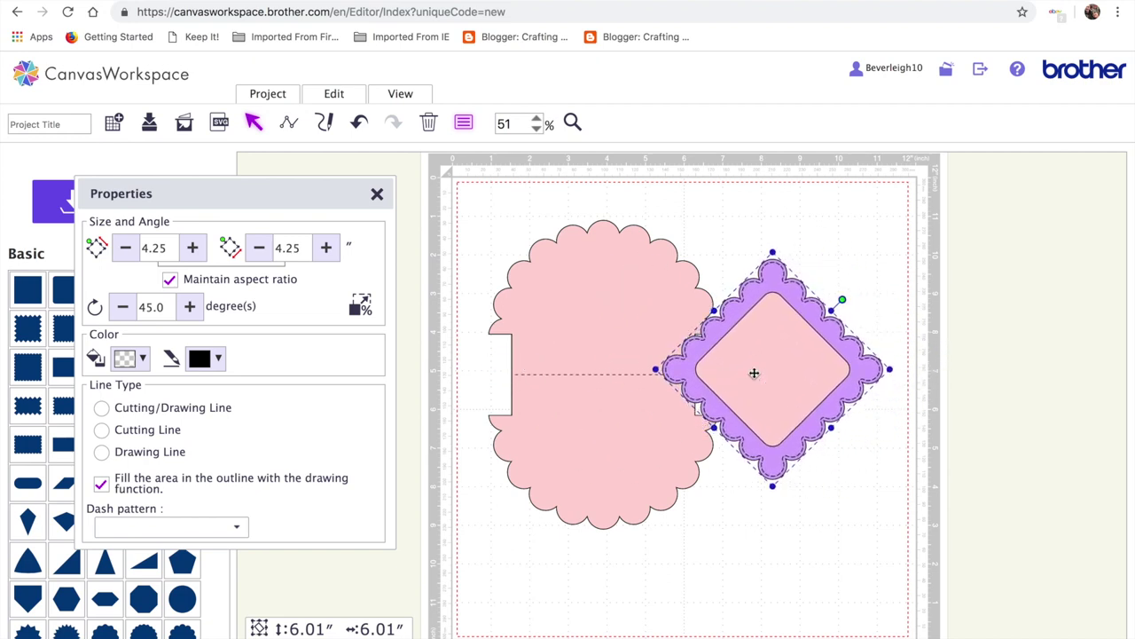
click(377, 194)
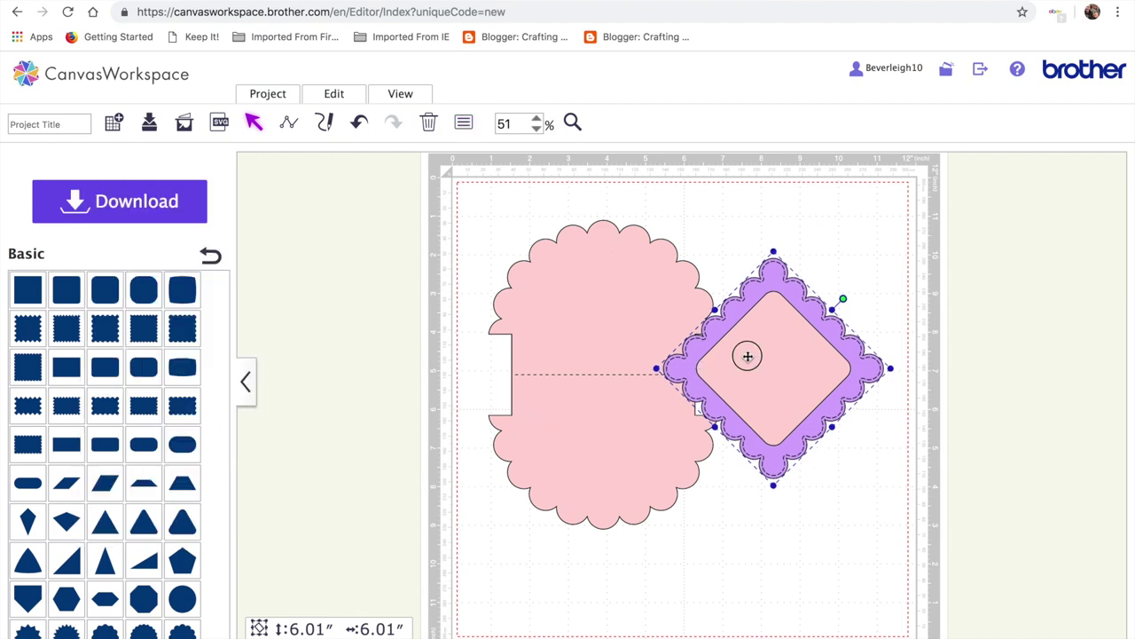
drag(748, 355, 741, 354)
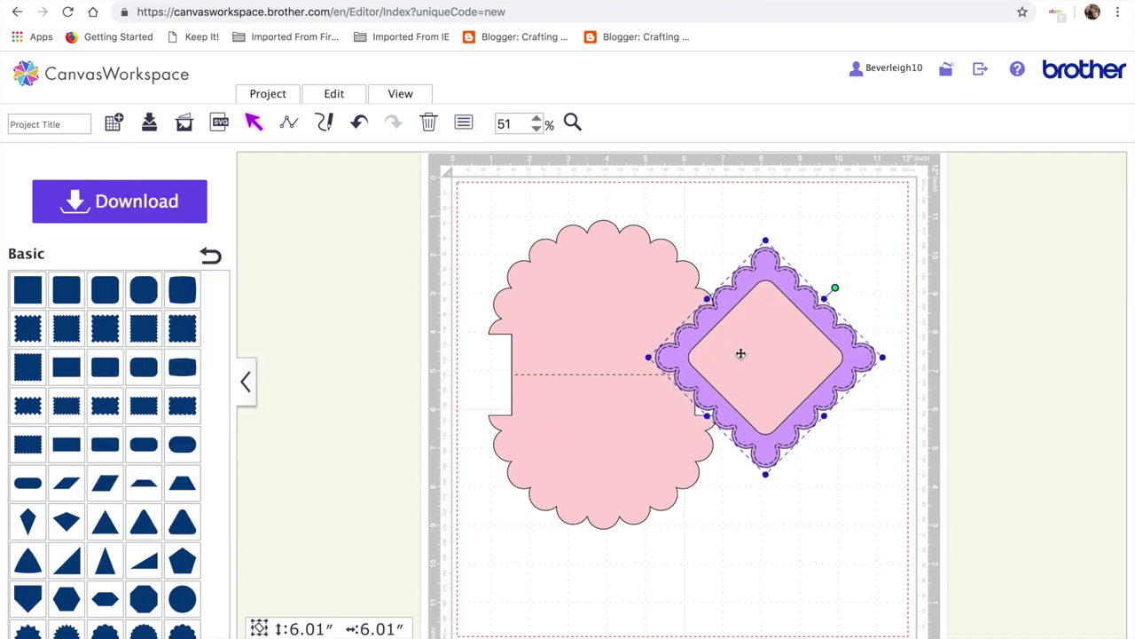